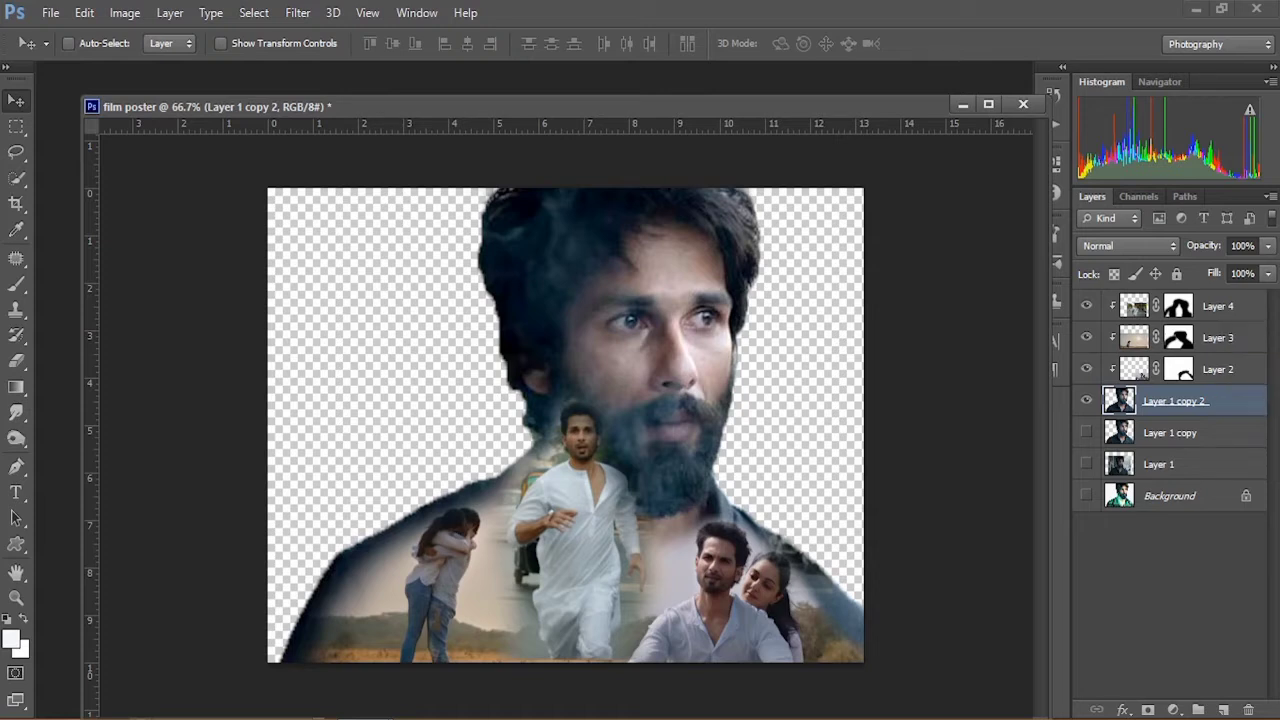
Step: Move Layer 3 above Layer 4 in the layer stack and set its blend mode to Hard Light
left_click(1226, 309)
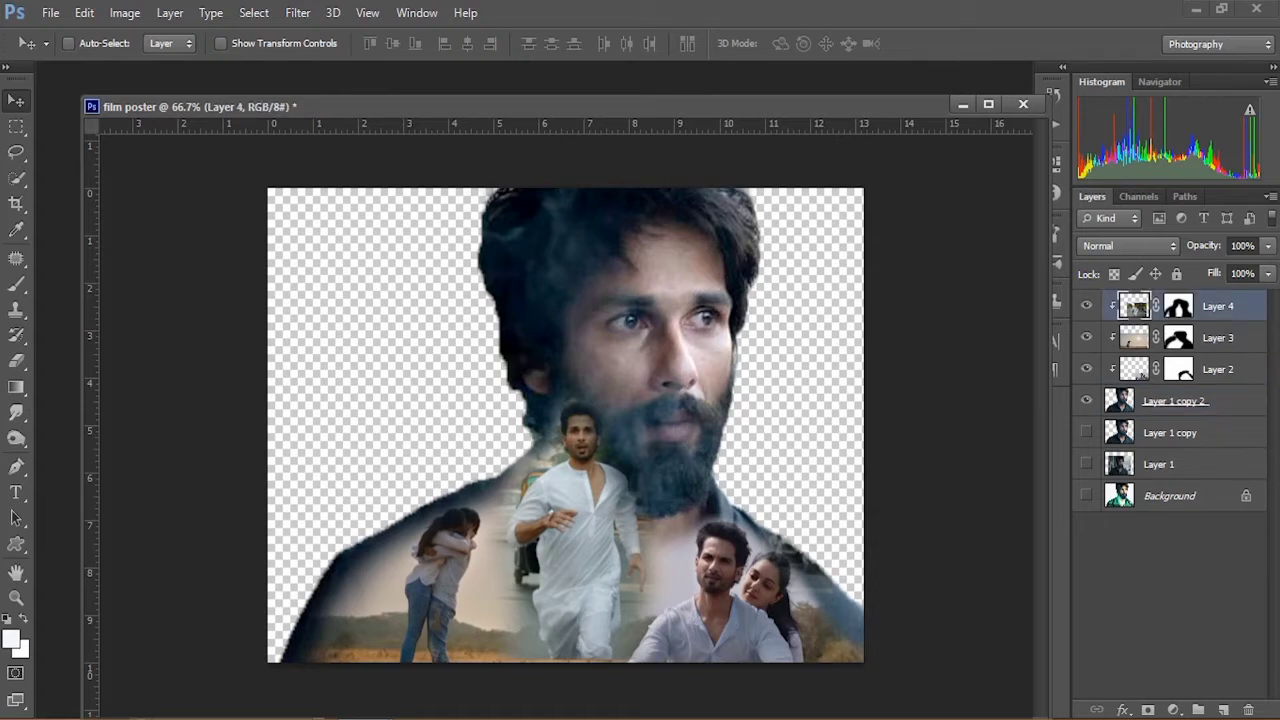
left_click_drag(1224, 339, 1224, 300)
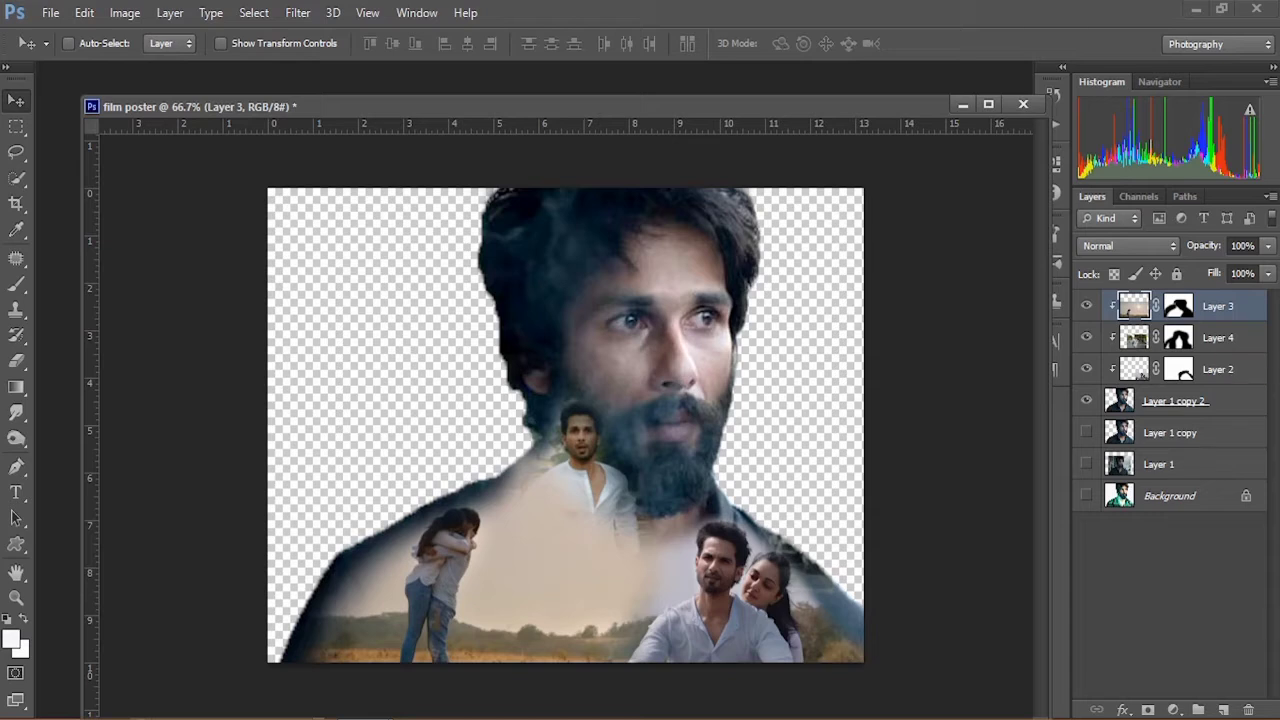
left_click(1128, 245)
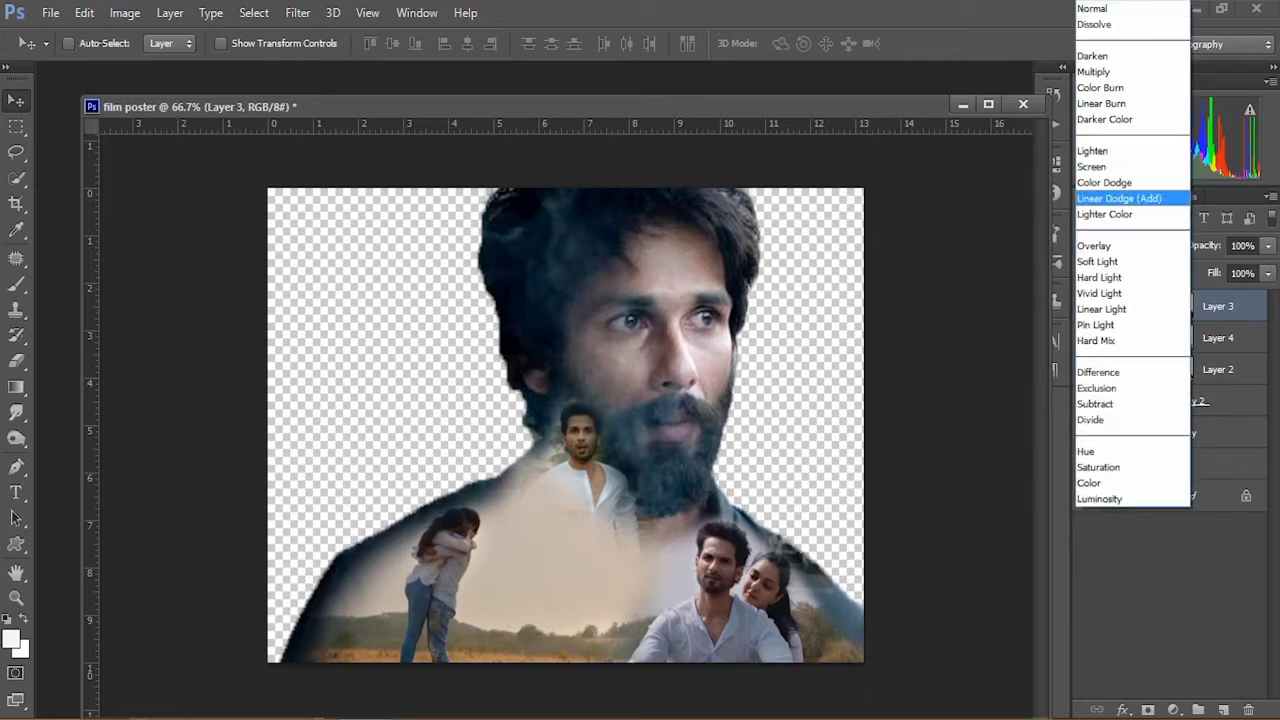
left_click(1119, 198)
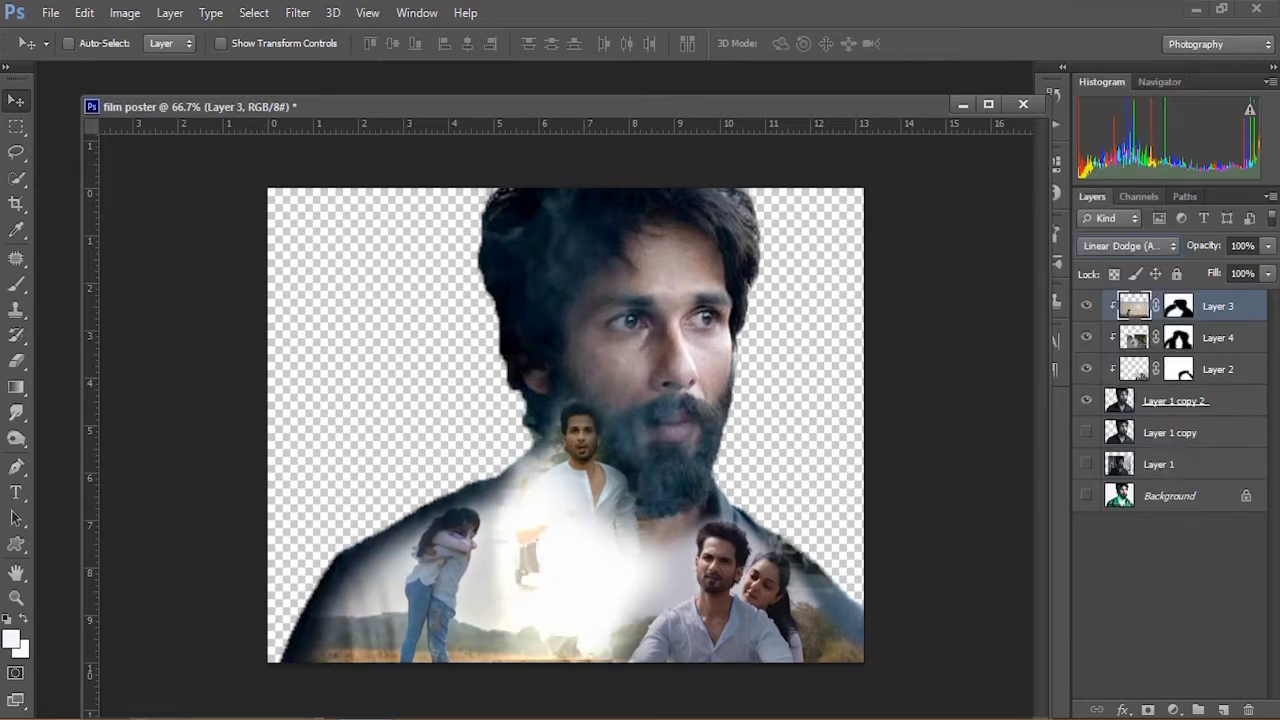
left_click(1128, 246)
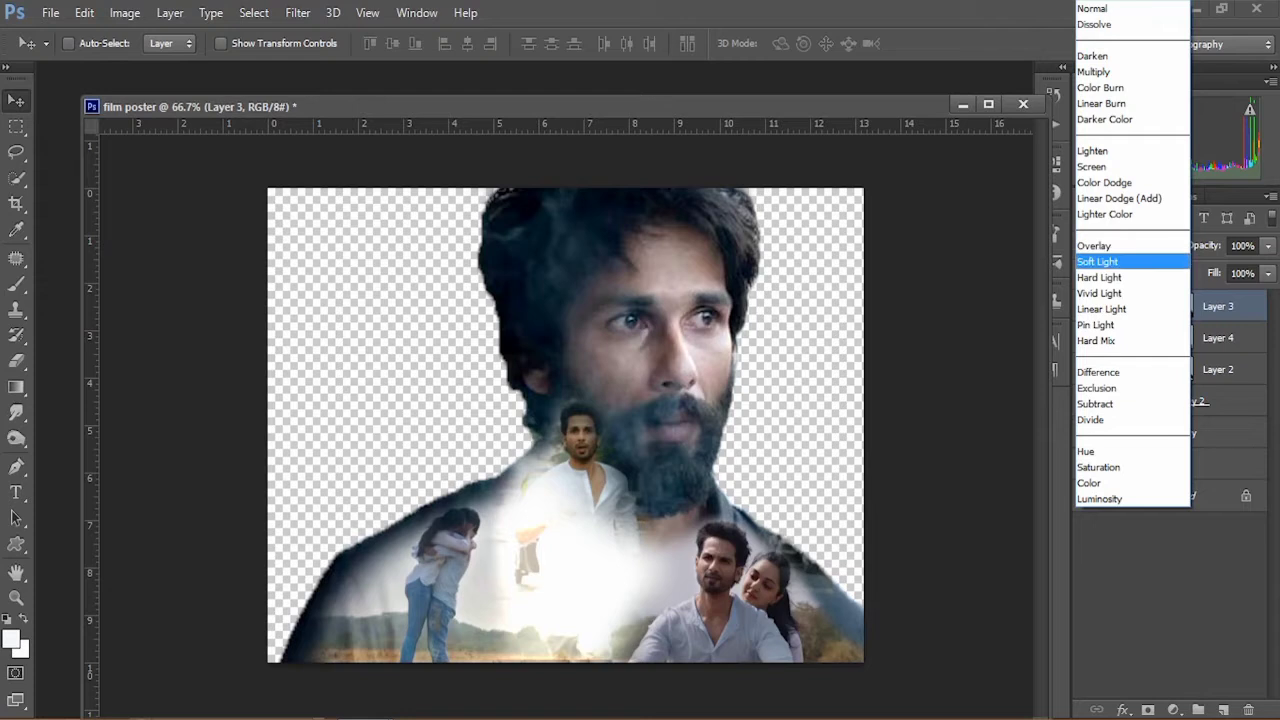
left_click(1120, 261)
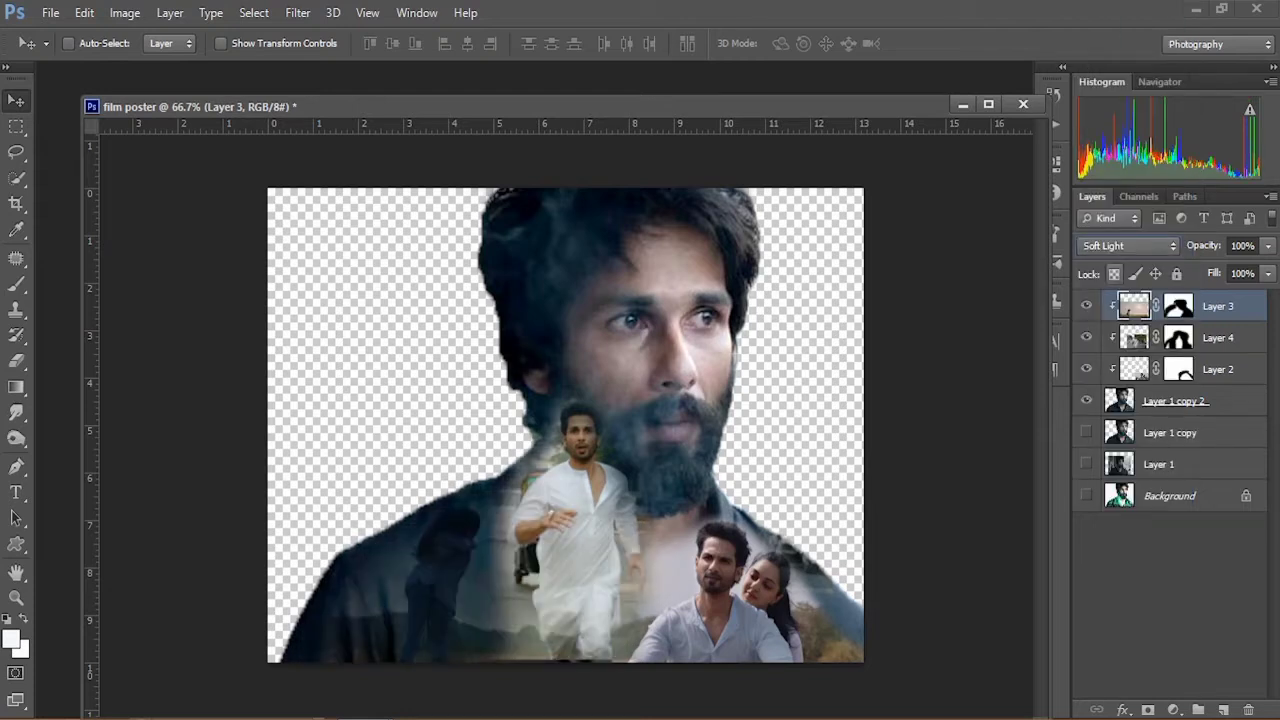
left_click(1115, 246)
left_click(1115, 246)
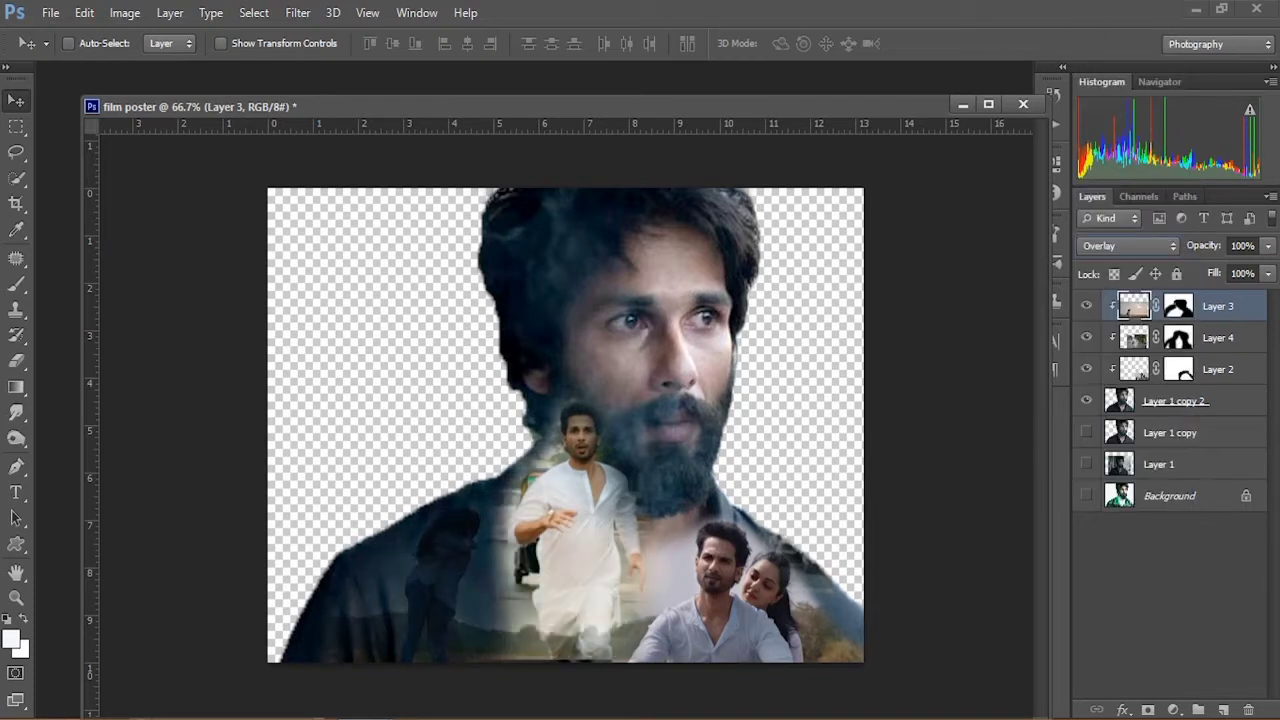
left_click(1115, 246)
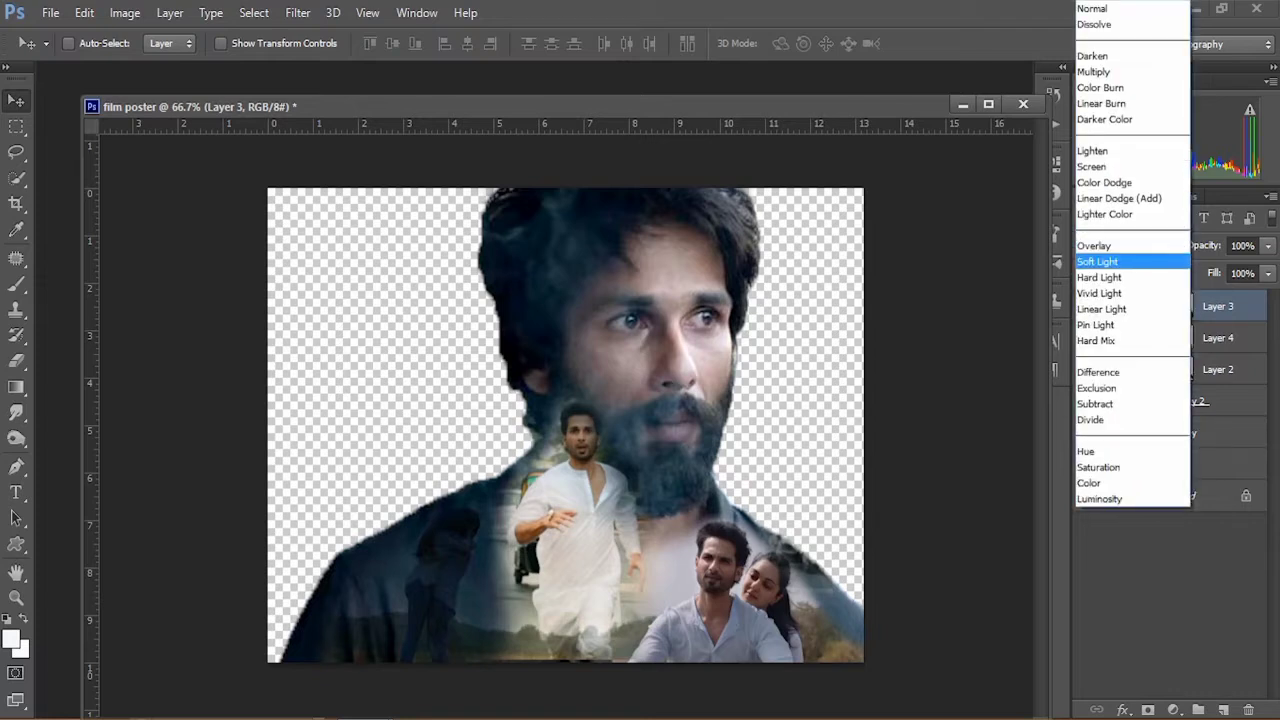
left_click(1115, 274)
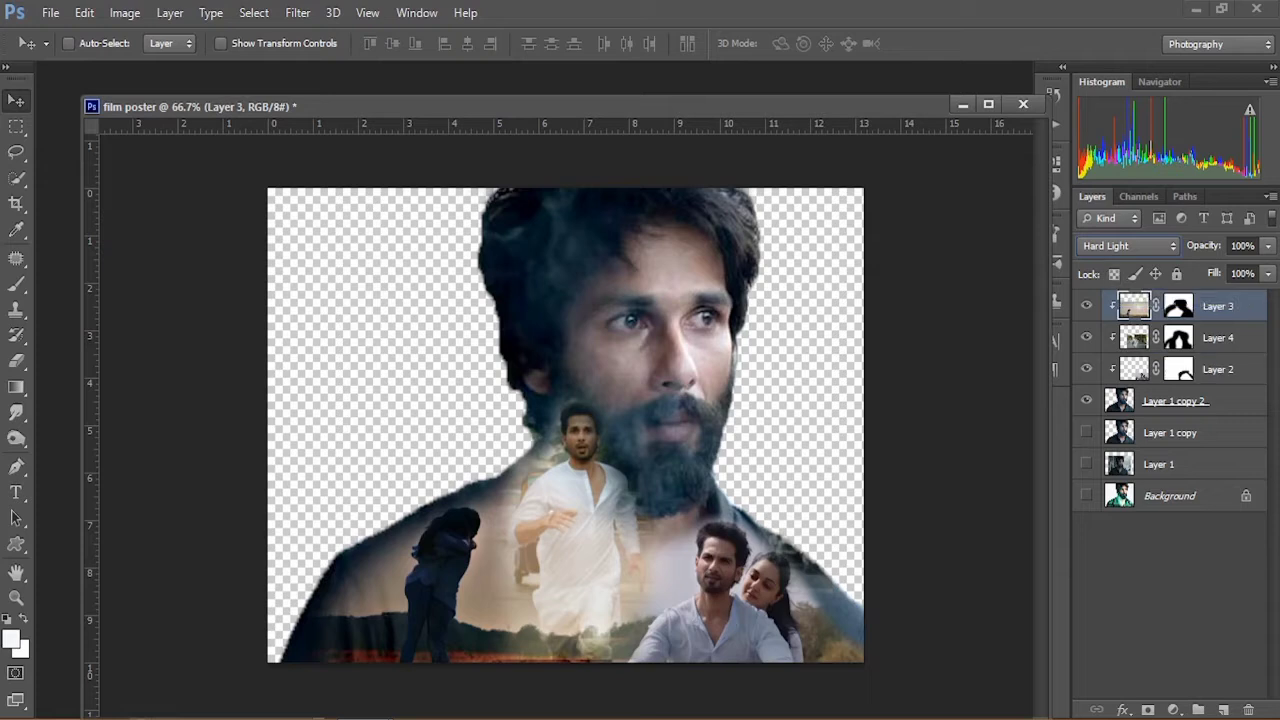
Step: Try several blend modes on Layer 4 and settle on Linear Dodge (Add)
left_click(1217, 338)
left_click(1128, 245)
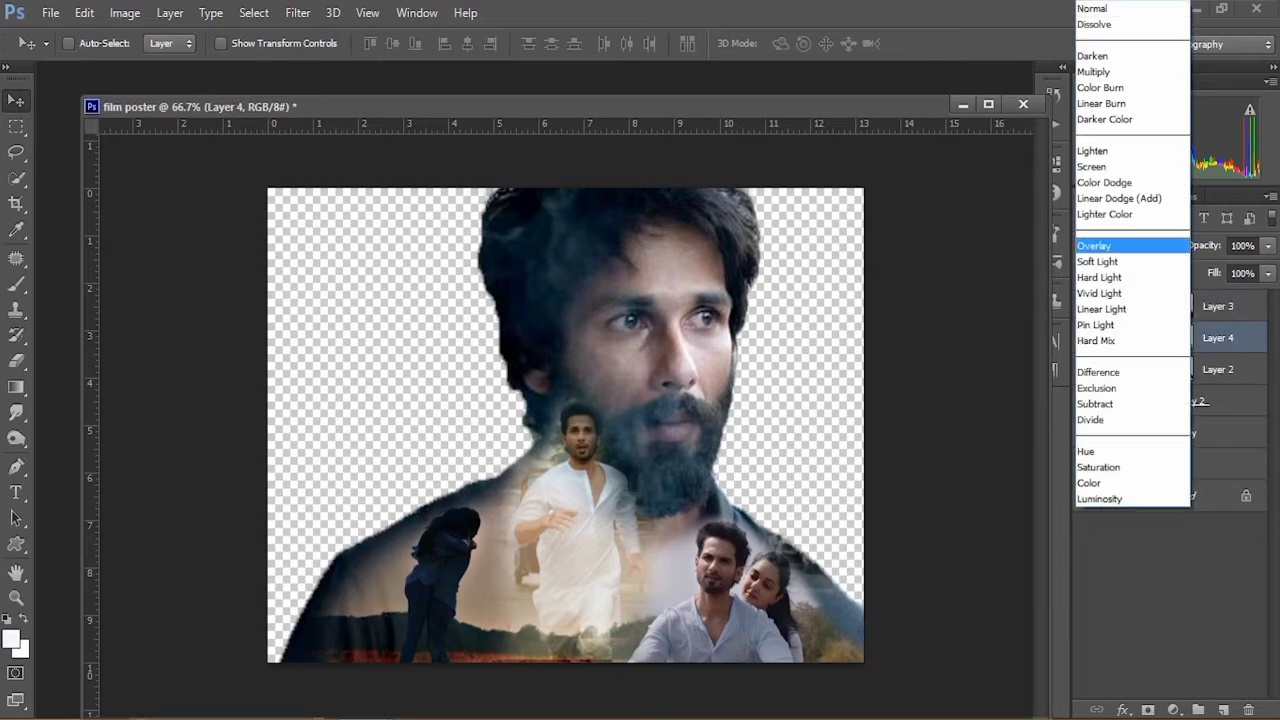
left_click(1094, 245)
left_click(1100, 245)
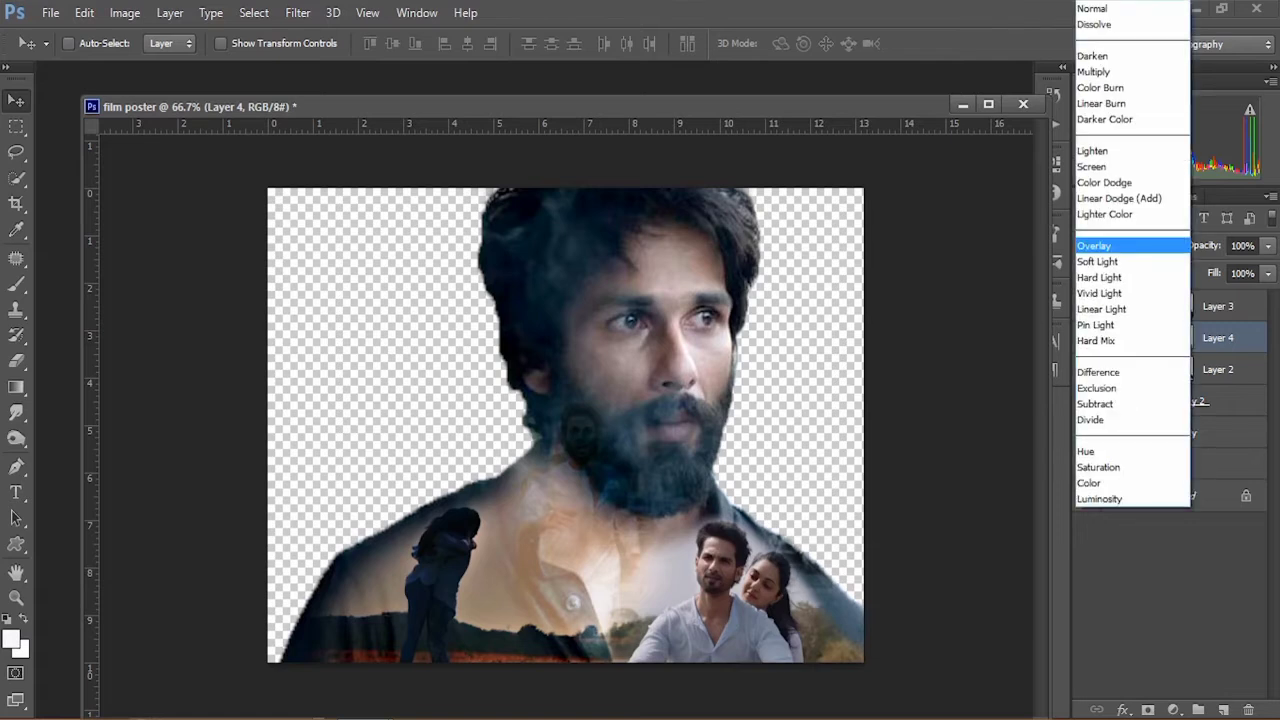
key("Return")
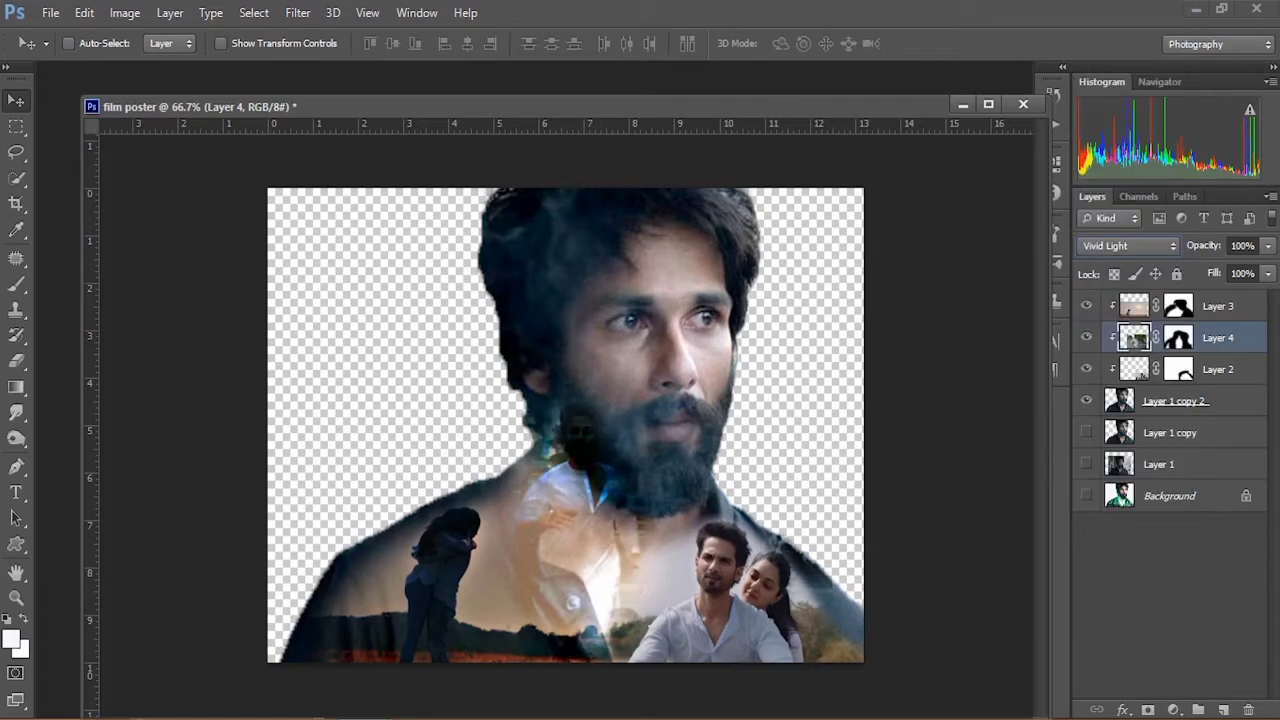
left_click(1129, 246)
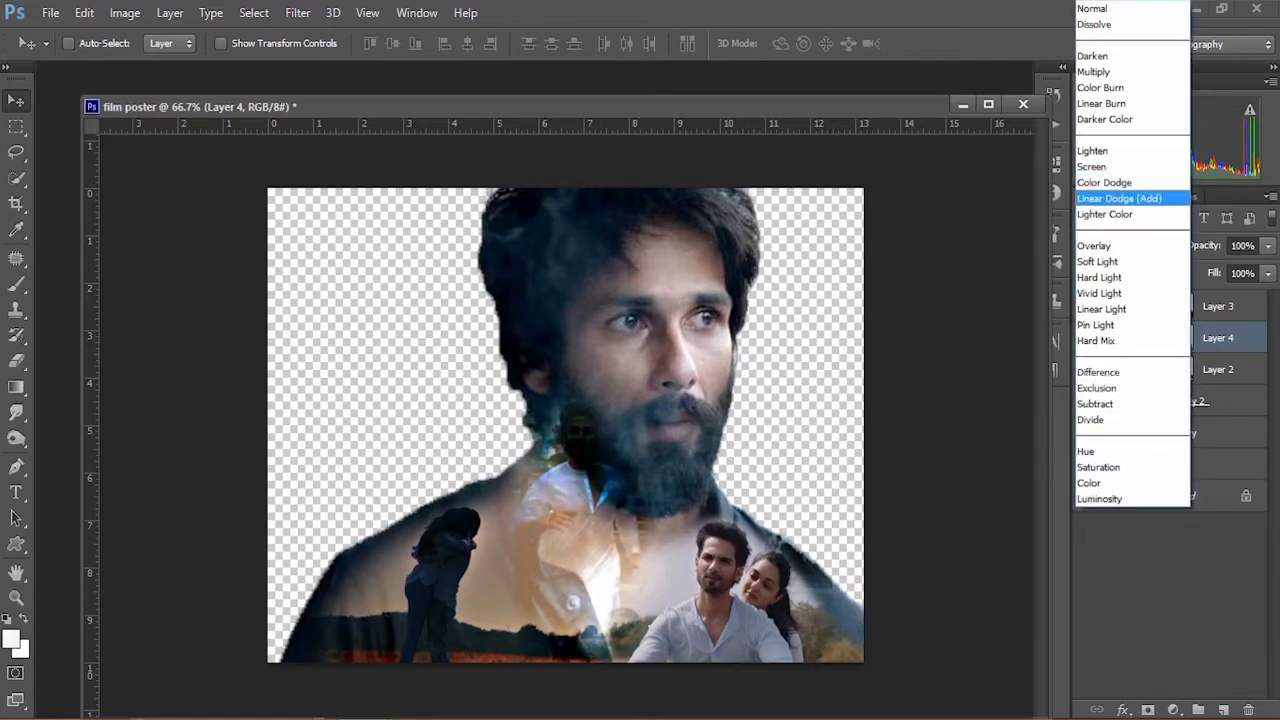
key("Up")
key("Return")
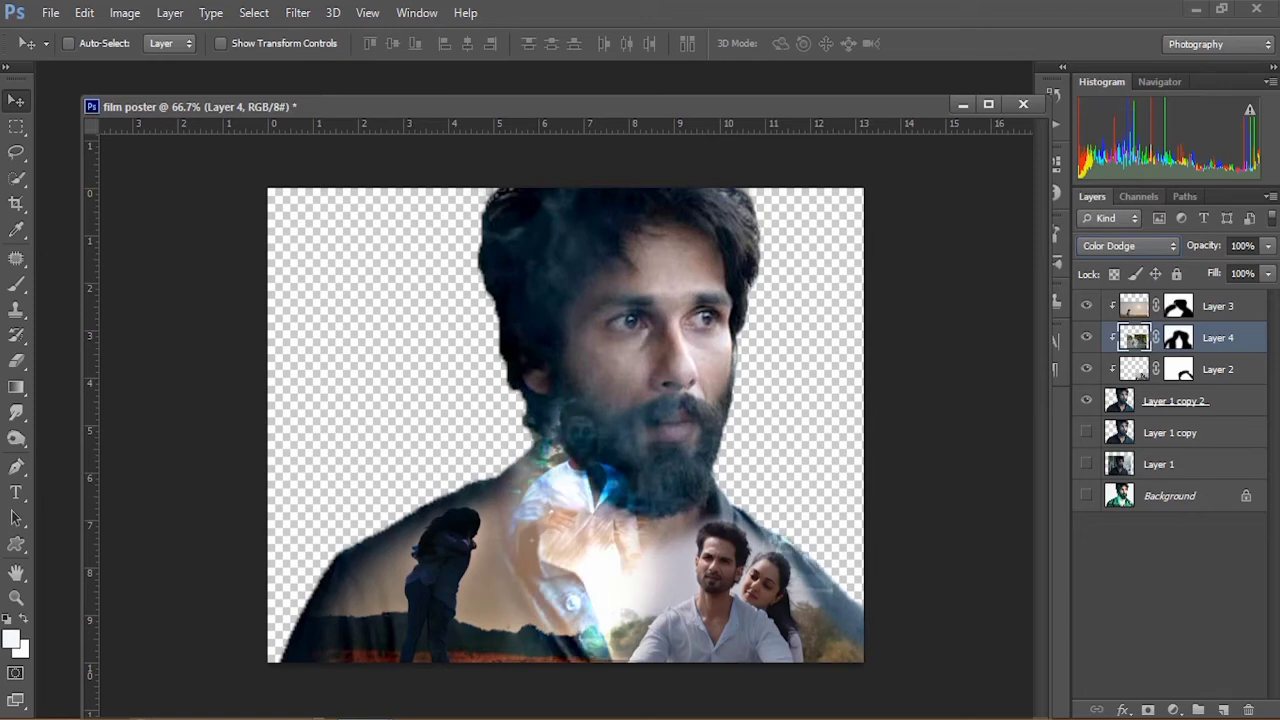
left_click(1129, 246)
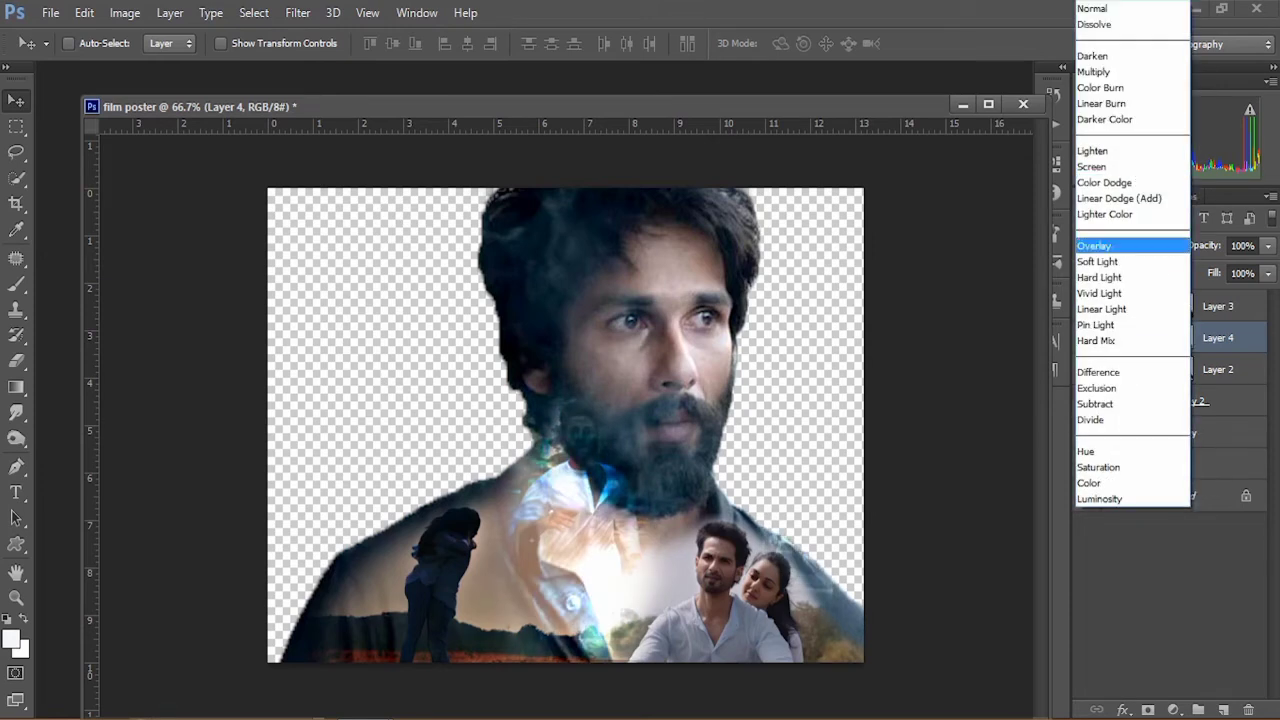
left_click(1120, 198)
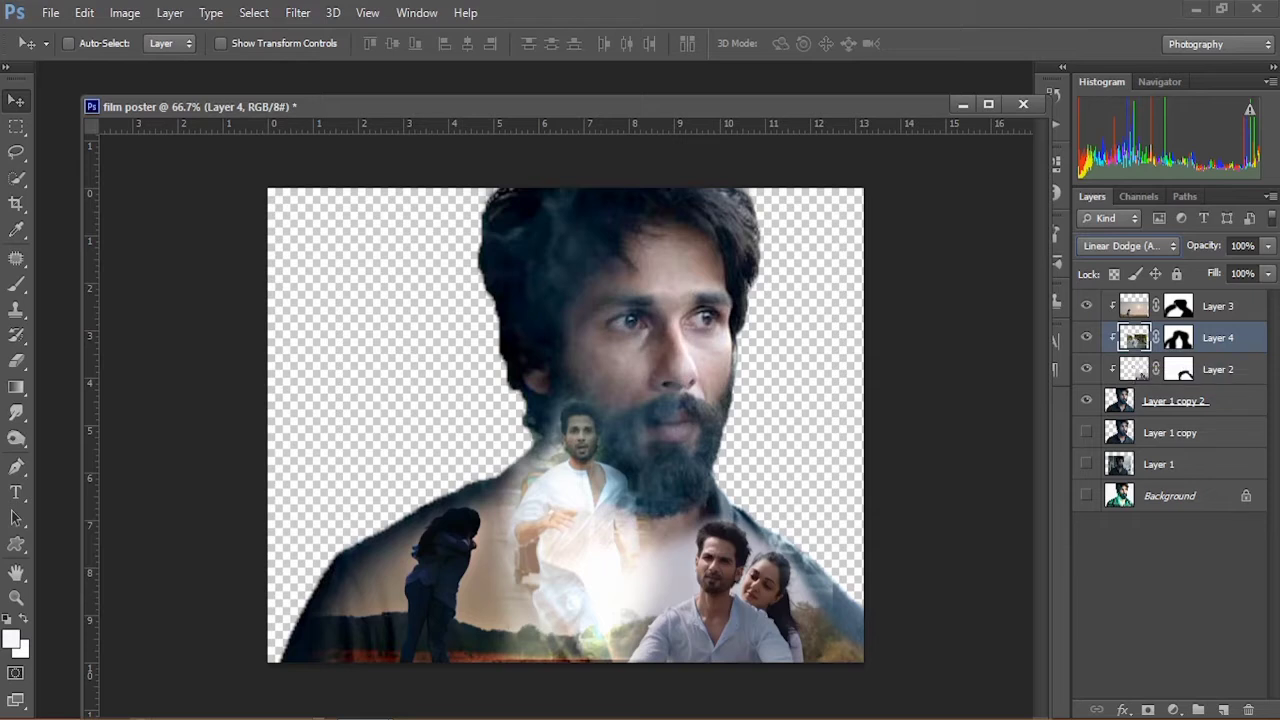
Step: Paint with a black brush on Layer 4's mask to hide the area around the running man's legs and side
left_click(1178, 338)
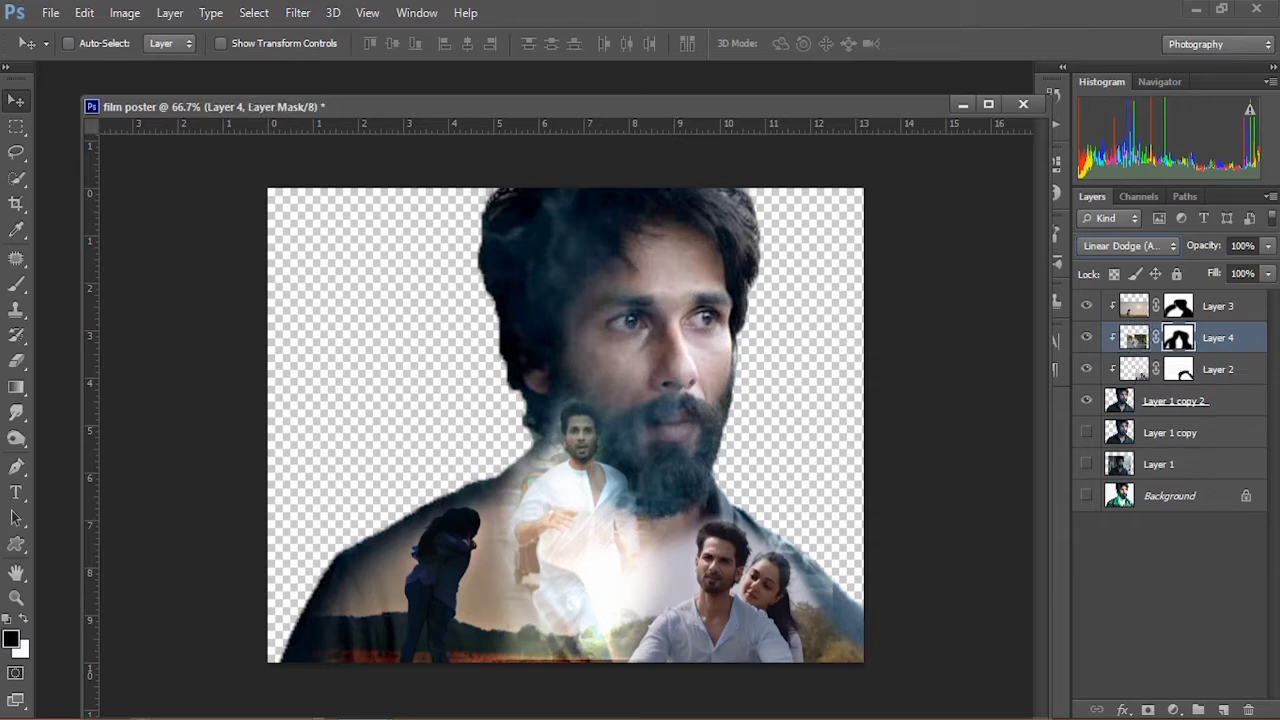
key("b")
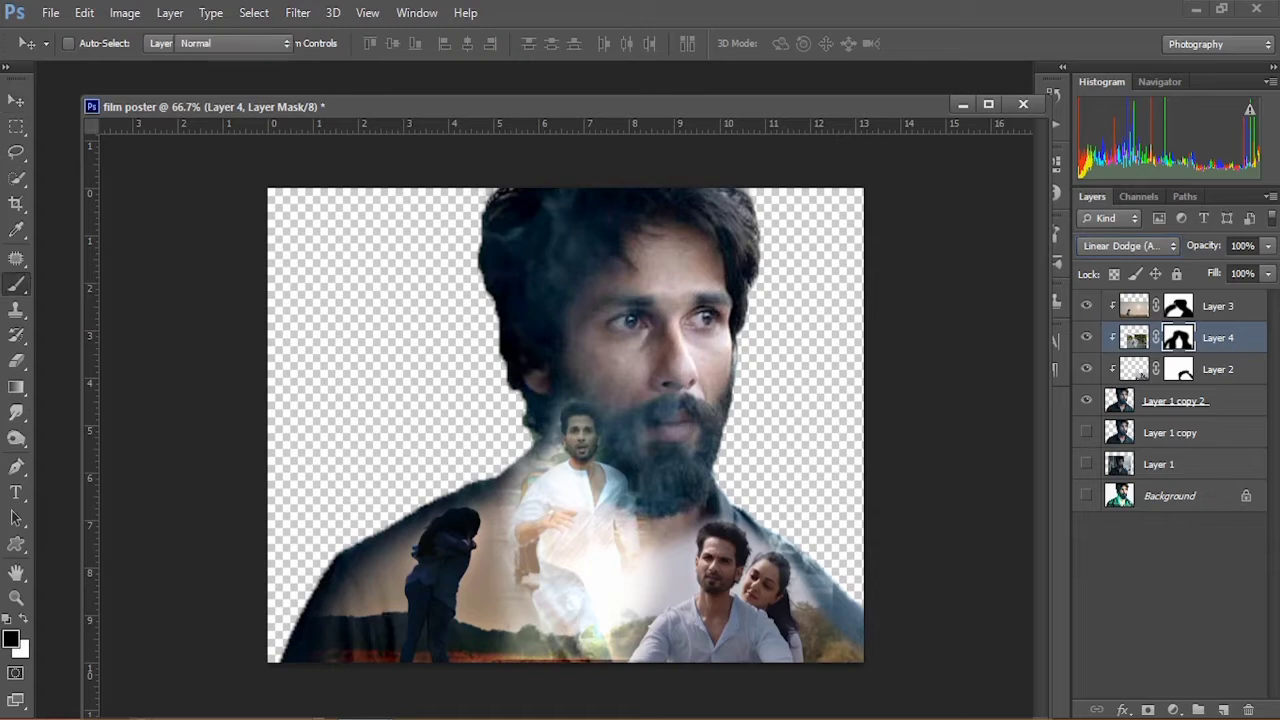
mouse_move(500, 590)
left_mouse_down()
mouse_move(555, 664)
mouse_move(528, 654)
mouse_move(538, 608)
mouse_move(514, 592)
mouse_move(569, 642)
mouse_move(579, 684)
left_mouse_up()
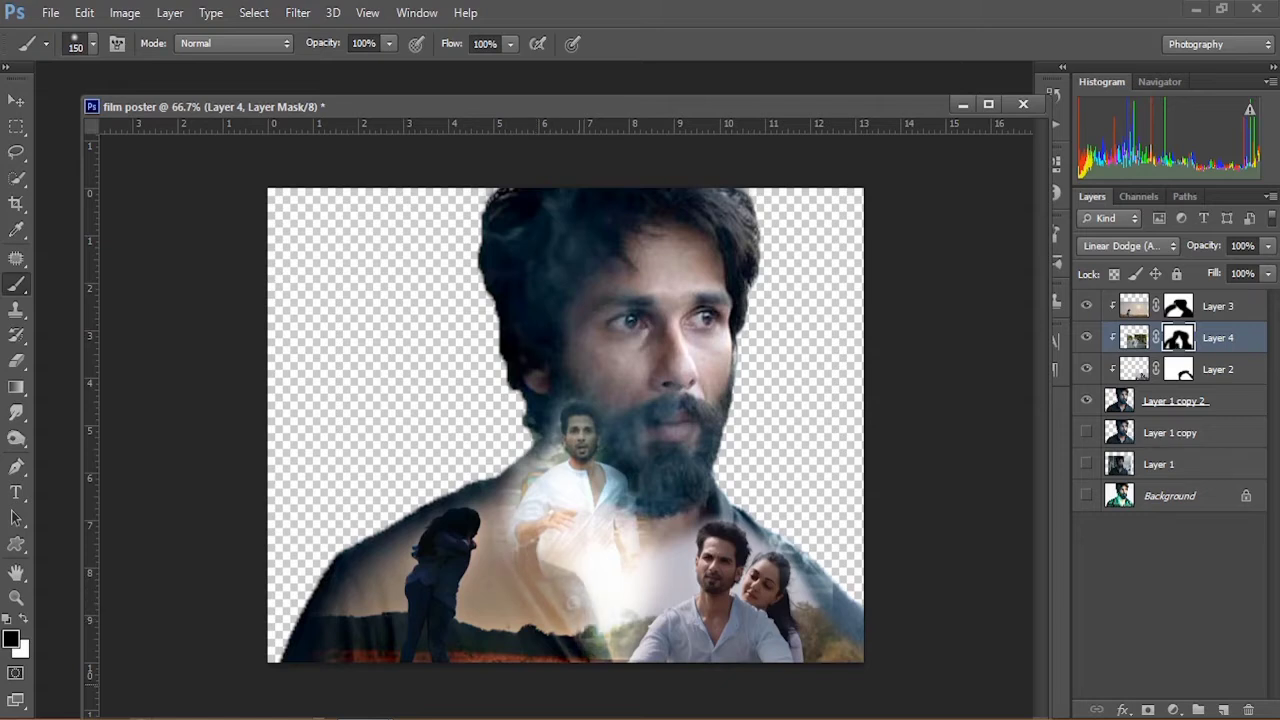
mouse_move(476, 566)
left_mouse_down()
mouse_move(490, 540)
mouse_move(478, 484)
mouse_move(510, 436)
left_mouse_up()
left_click(1134, 338)
Step: Try several blend modes on Layer 2, set it to Luminosity, and select its layer mask
left_click(1134, 369)
left_click(1128, 246)
left_click(1120, 197)
left_click(1128, 246)
left_click(1112, 278)
left_click(1128, 246)
left_click(1112, 246)
left_click(1128, 246)
left_click(1112, 499)
left_click(1128, 246)
left_click(1112, 467)
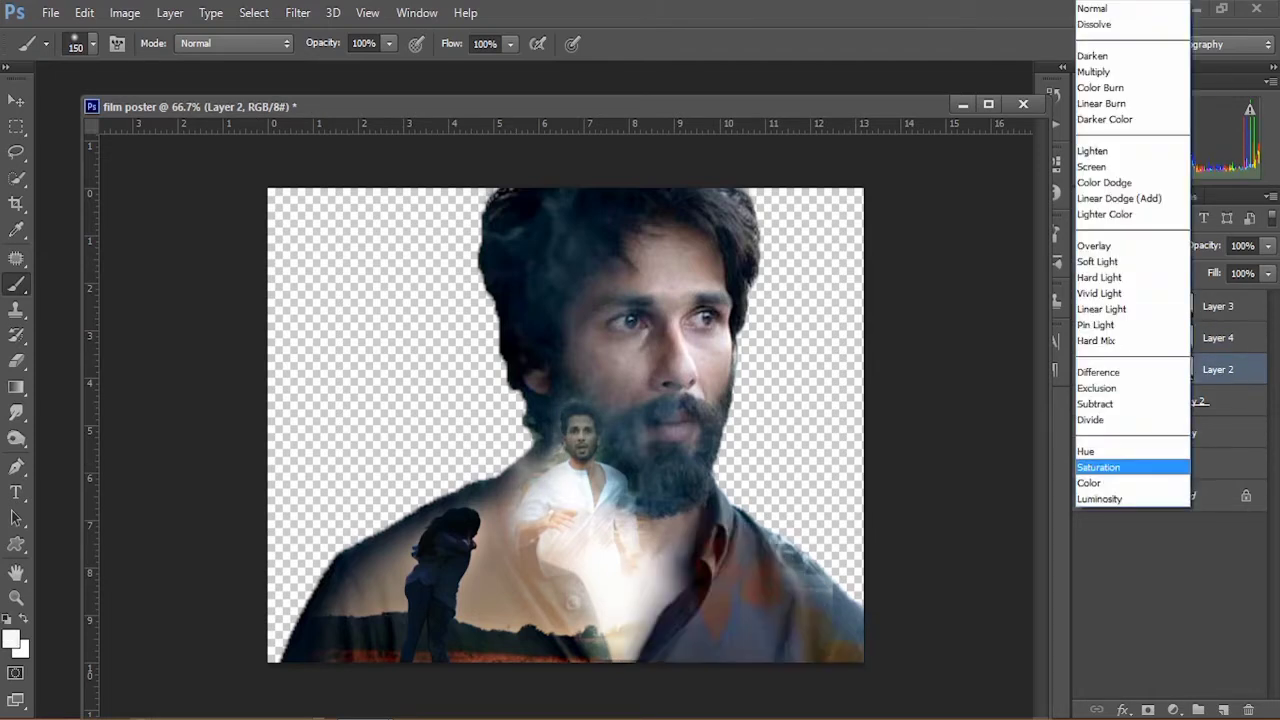
left_click(1112, 214)
left_click(1128, 246)
left_click(1112, 499)
left_click(1178, 369)
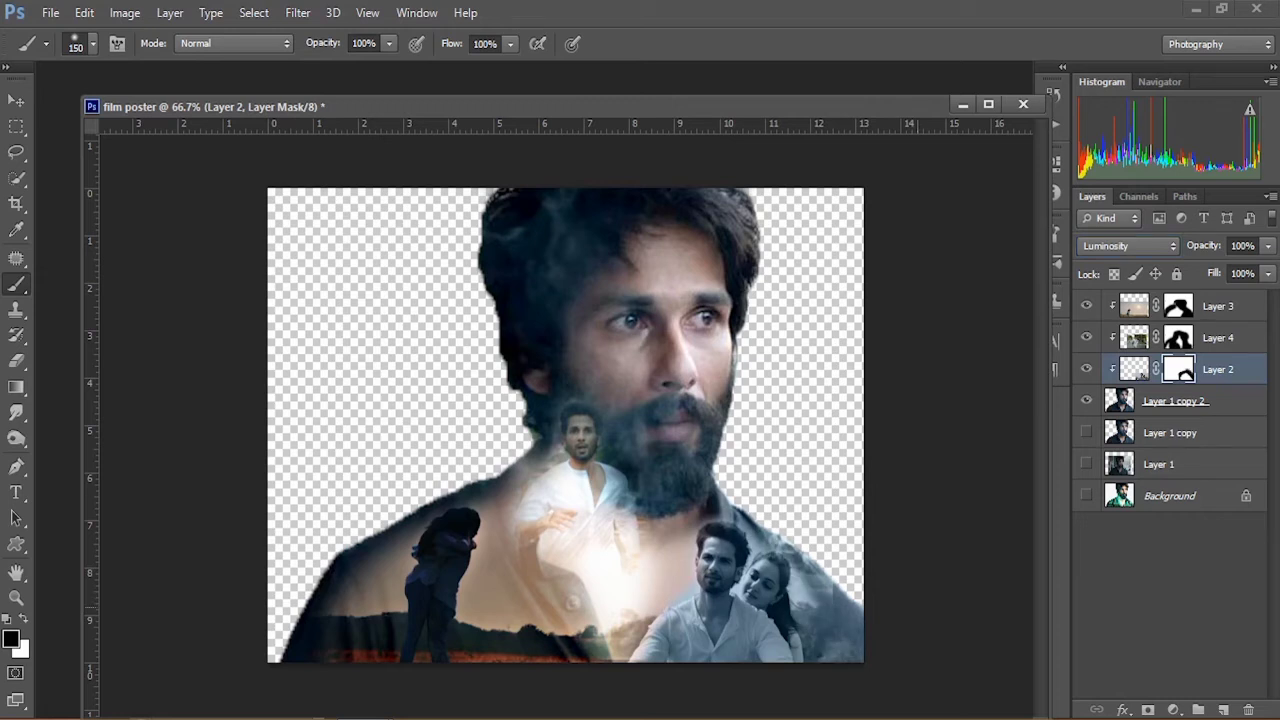
Step: Move Layer 1 copy to the top of the layer stack and make it visible
left_click(1190, 433)
left_click_drag(1190, 433, 1190, 292)
key("ctrl+z")
left_click(1170, 600)
left_click(1170, 433)
left_click_drag(1170, 433, 1170, 295)
Step: Set Layer 1 copy's blend mode to Screen and its opacity to 40%
left_click(1128, 246)
left_click(1105, 463)
key("Up")
key("Up")
key("Up")
key("Up")
key("Up")
key("Up")
key("Up")
key("Up")
key("Up")
key("Up")
key("Up")
key("Up")
key("Up")
key("Up")
key("Up")
key("Up")
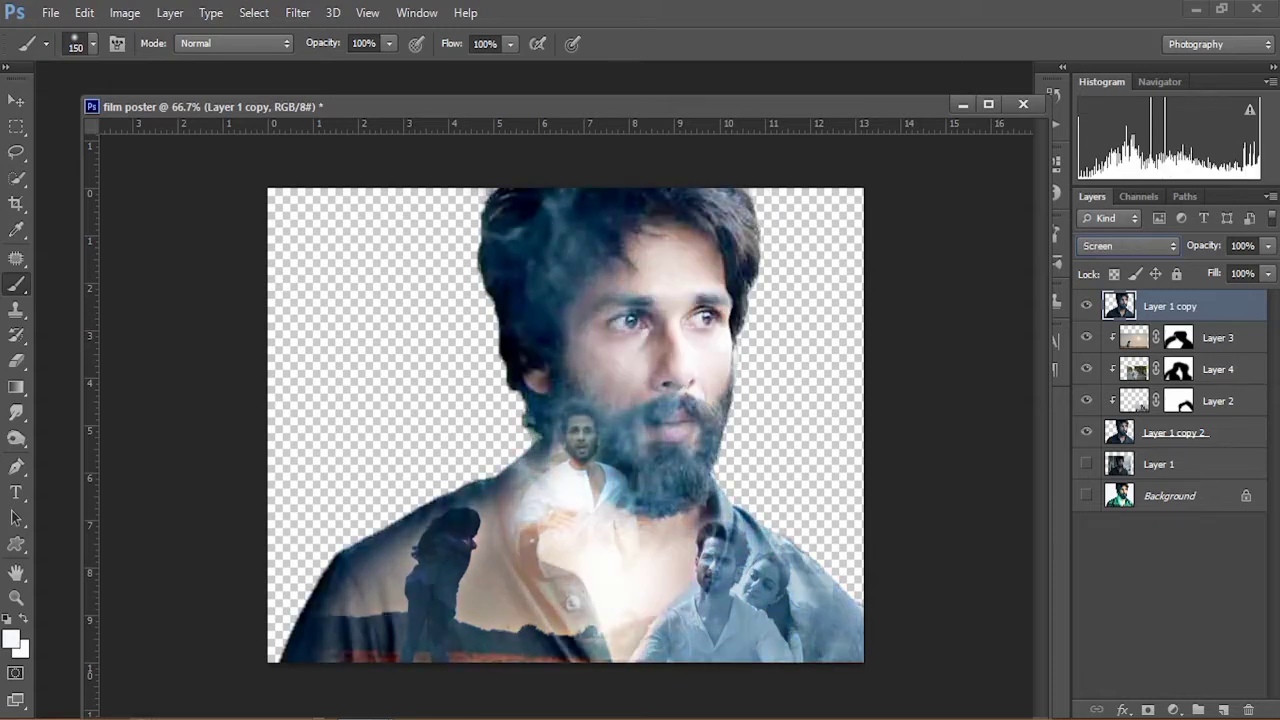
key("Tab")
type("40")
key("Return")
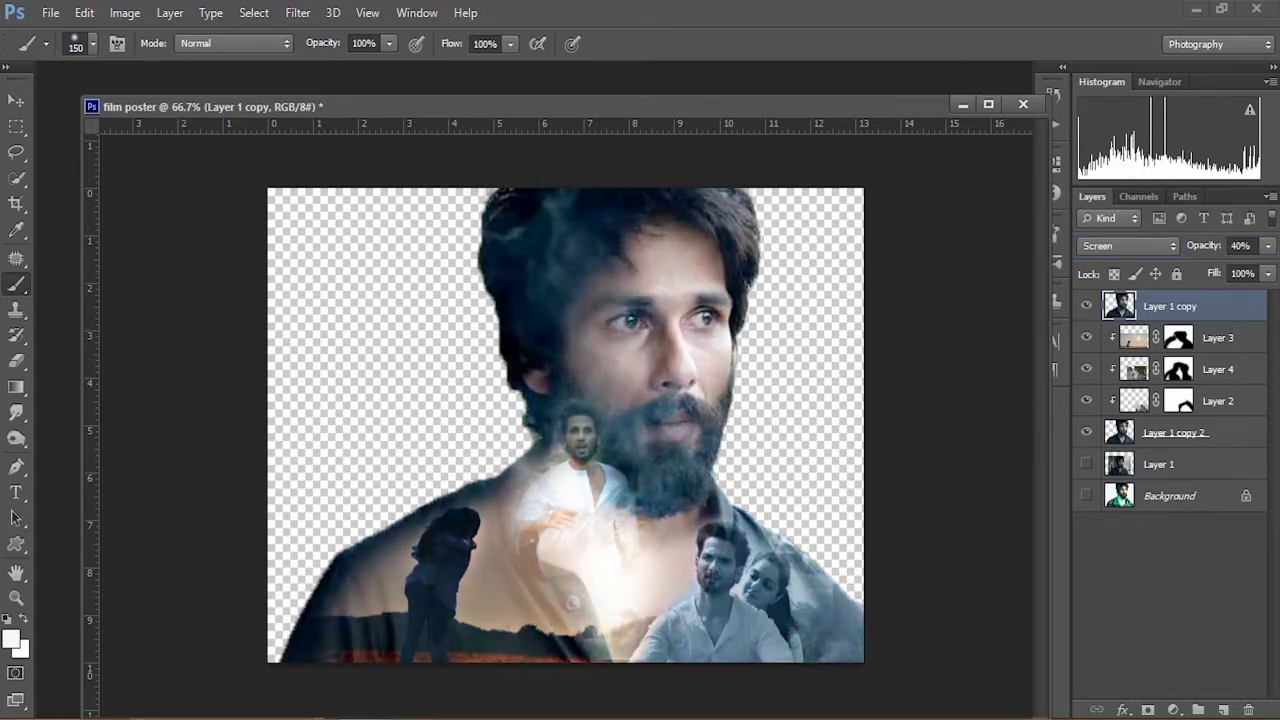
Step: Move Layer 2 directly above Layer 3 and set its blend mode to Lighten
left_click_drag(1218, 401, 1218, 327)
left_click(1128, 246)
left_click(1110, 198)
left_click(1128, 246)
left_click(1105, 483)
left_click(1128, 246)
left_click(1105, 151)
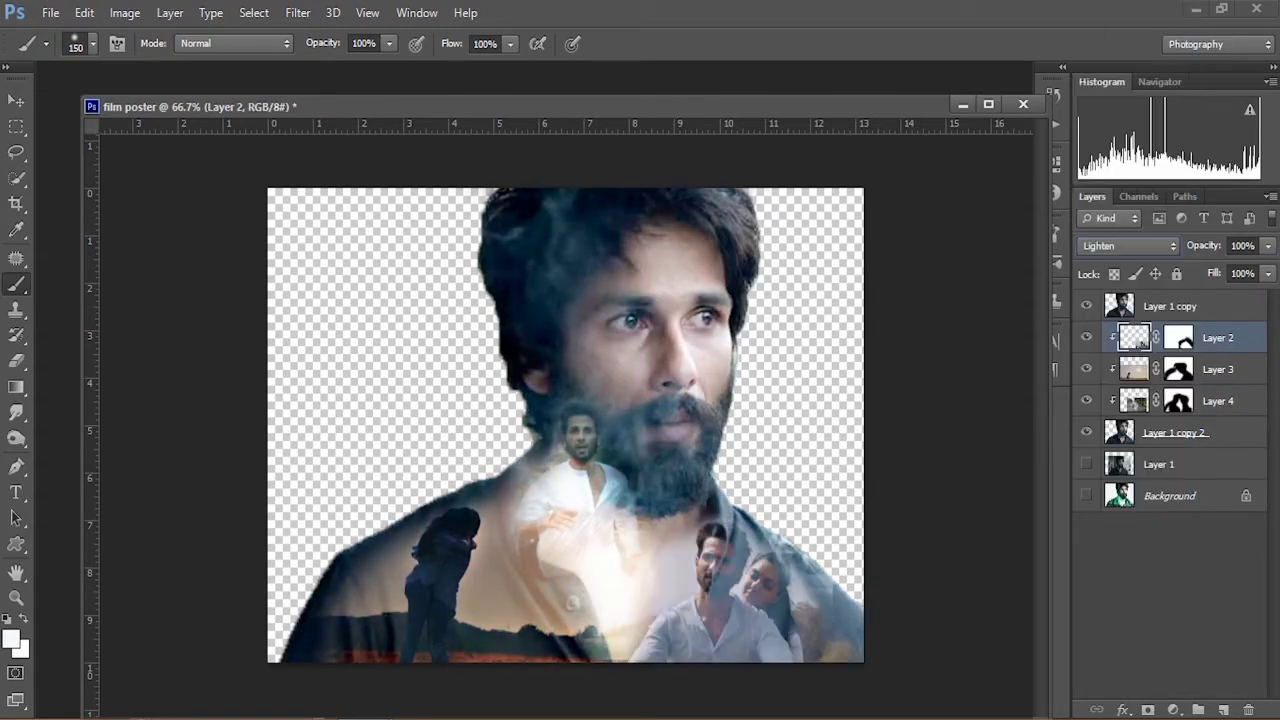
Step: Cycle through the blend modes preceding Lighten on Layer 2 and select its layer mask
key("Up")
key("Up")
key("Up")
key("Up")
key("Up")
key("Up")
key("Up")
left_click(1178, 337)
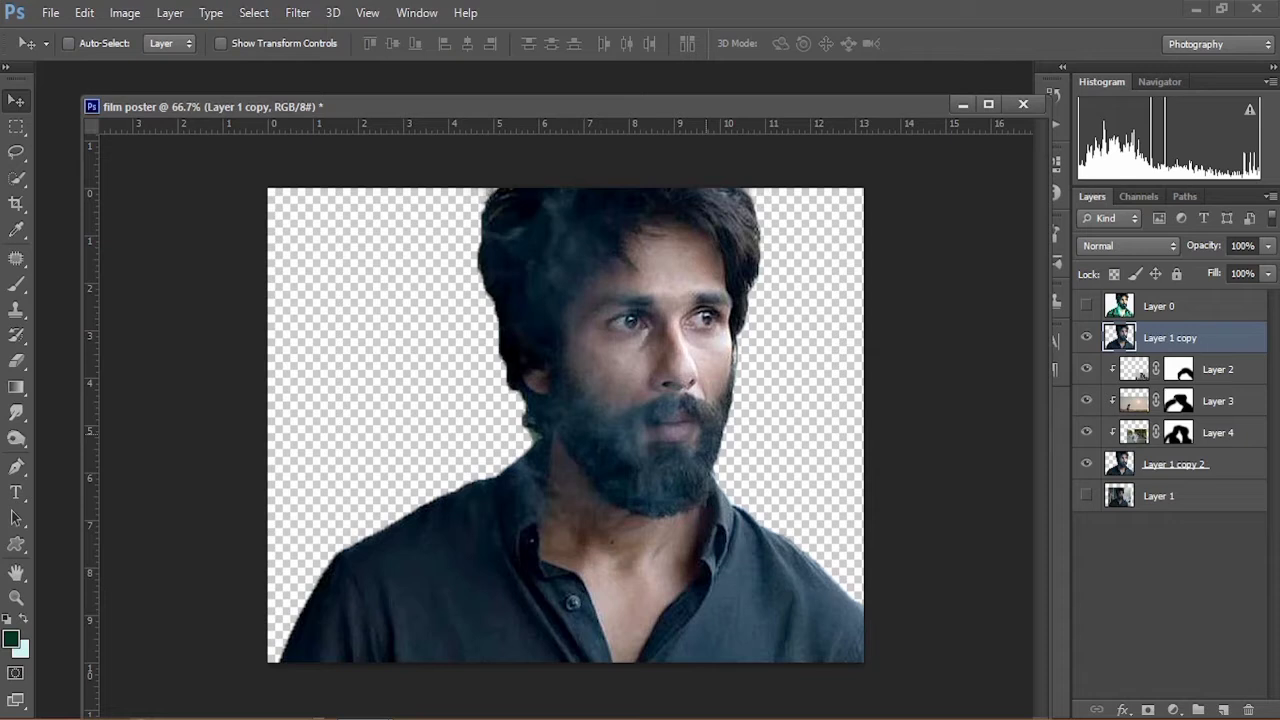
Step: Show and hide Layer 0 to compare with the reference poster, and duplicate Layer 1 copy
left_click(1086, 305)
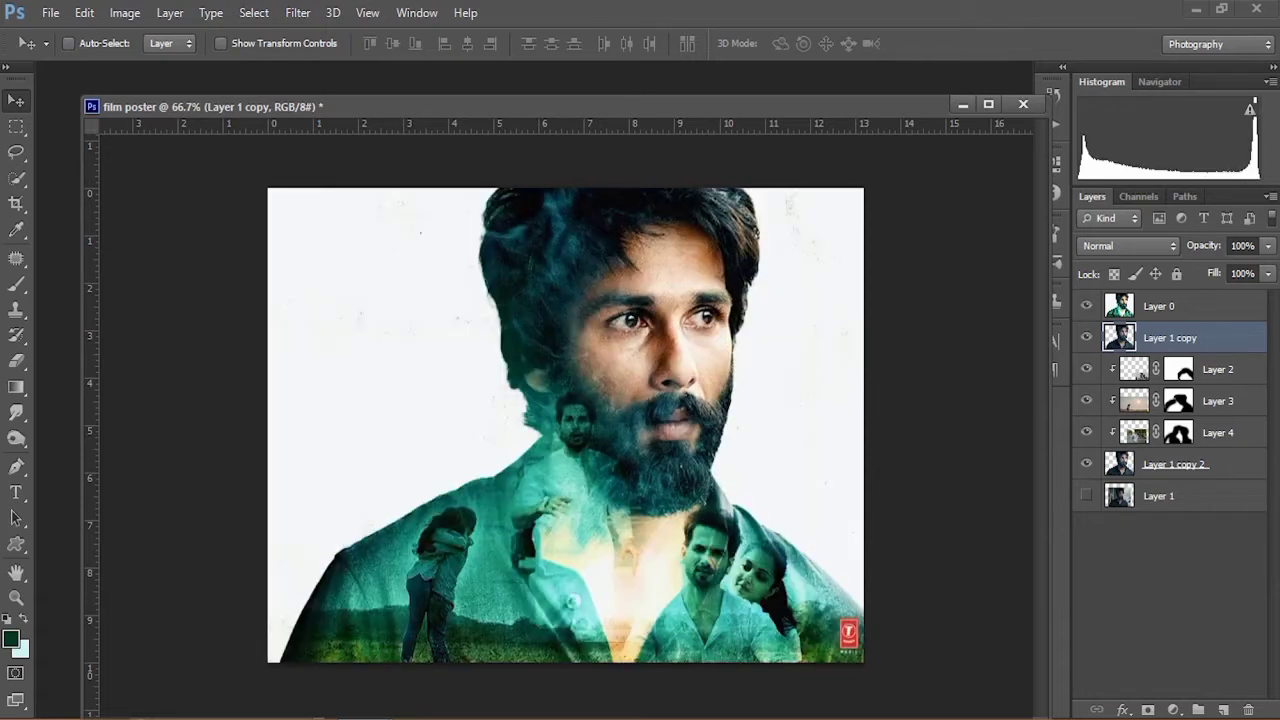
left_click(1086, 305)
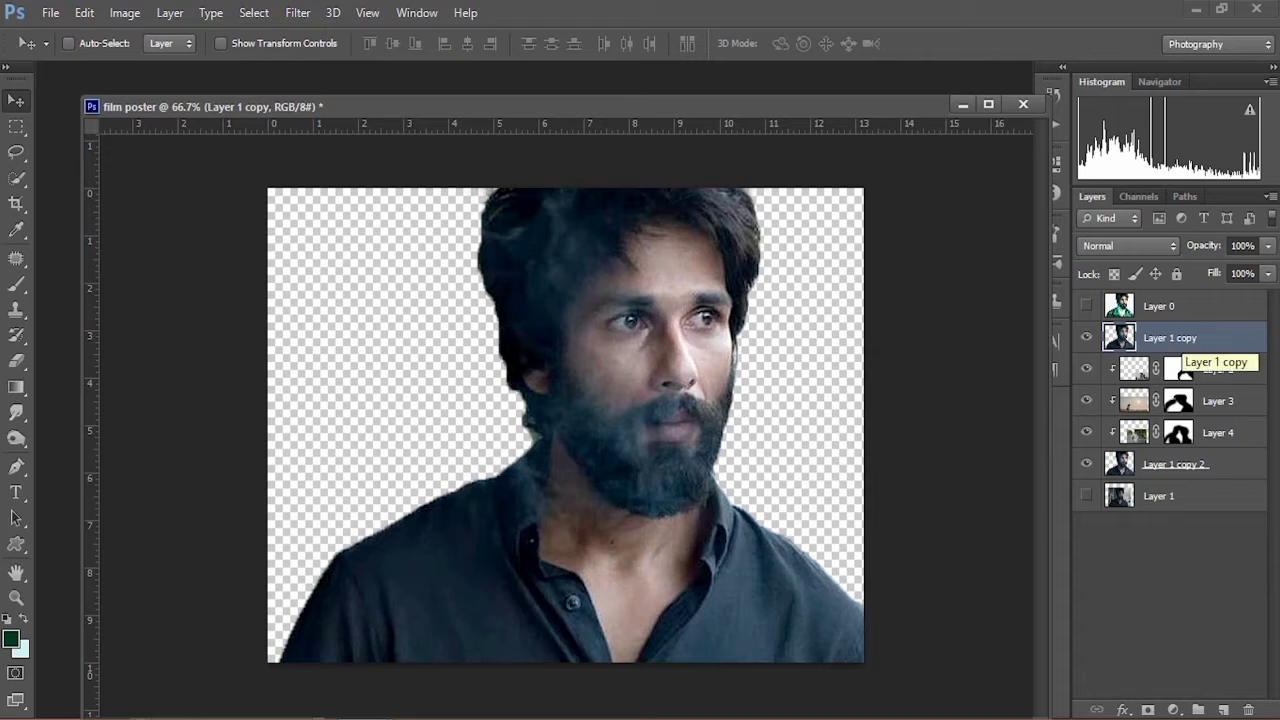
right_click(1175, 342)
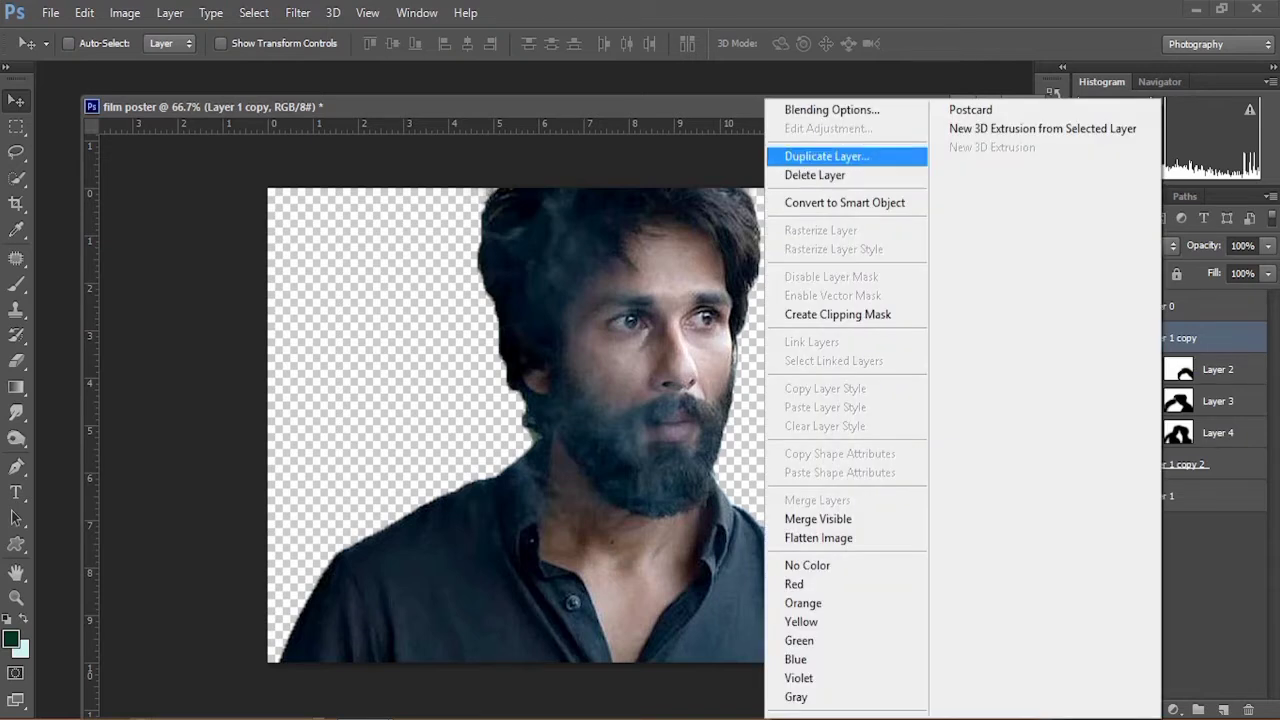
left_click(827, 156)
key("Return")
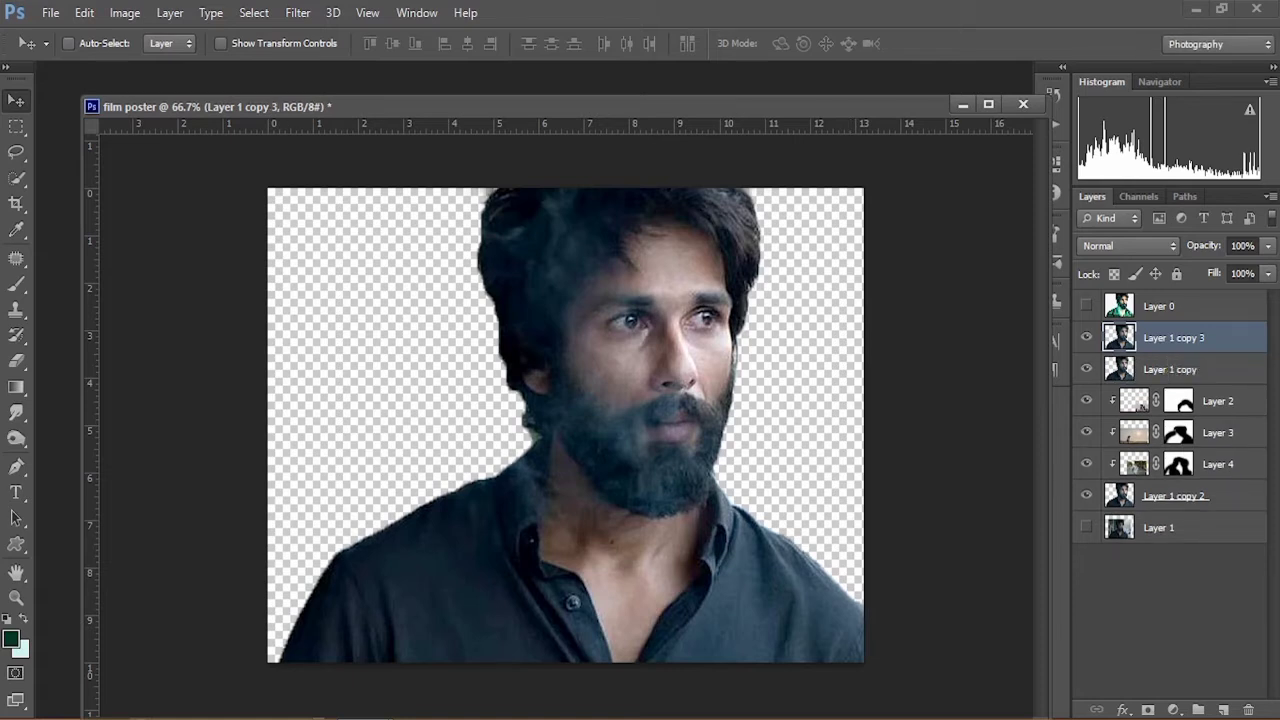
Step: Start a High Pass filter on the duplicated portrait layer and try a 3.8-pixel radius while previewing the eye area
left_click(298, 12)
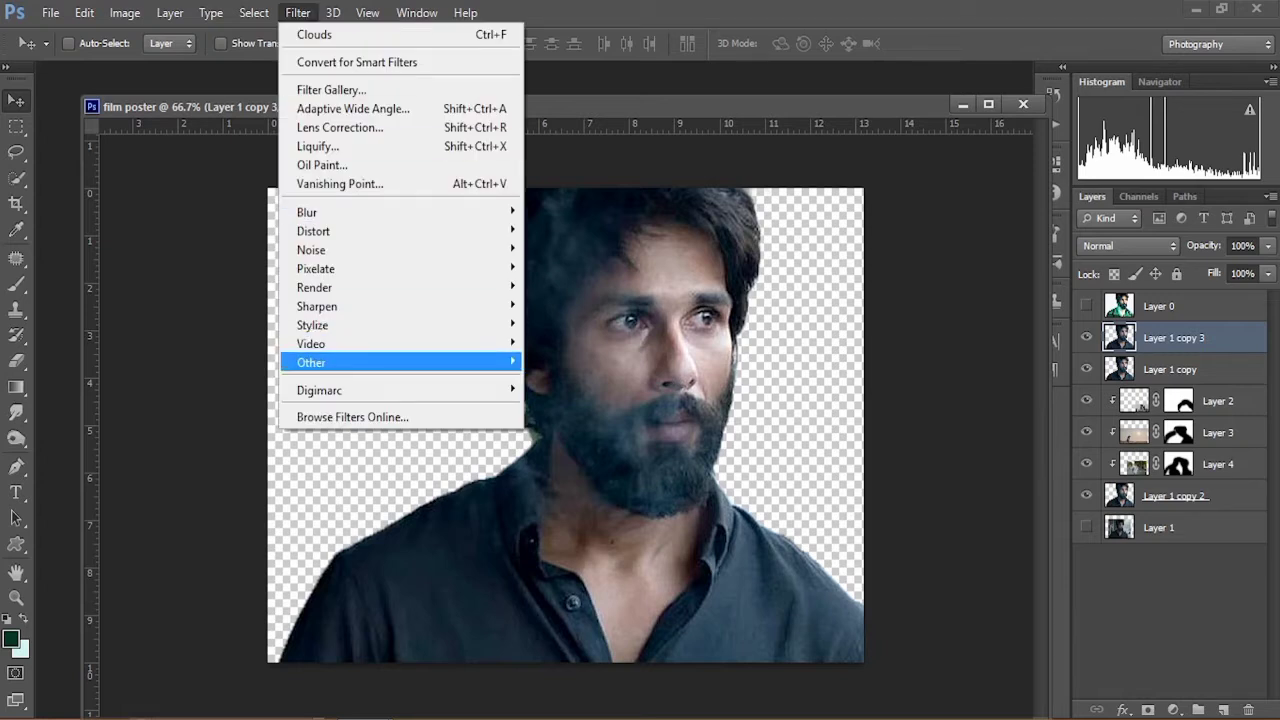
mouse_move(330, 362)
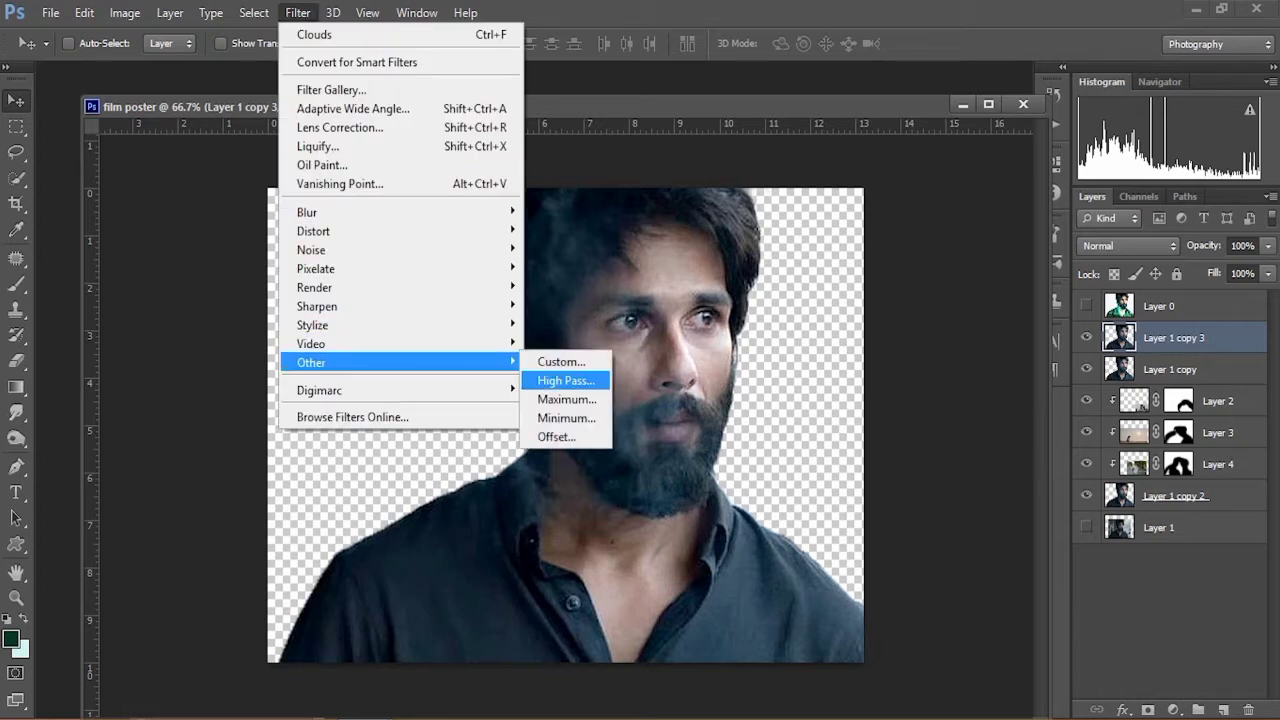
left_click(565, 380)
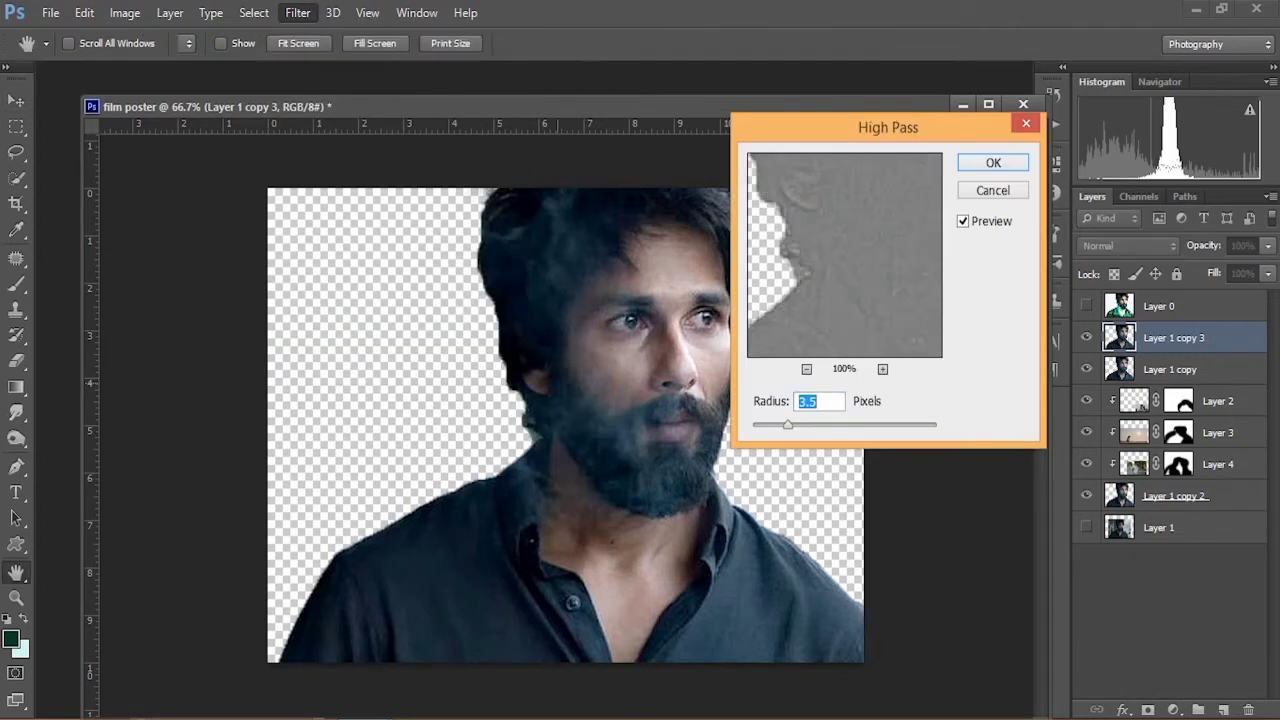
left_click_drag(853, 205, 818, 312)
left_click_drag(855, 236, 825, 268)
type("3.8")
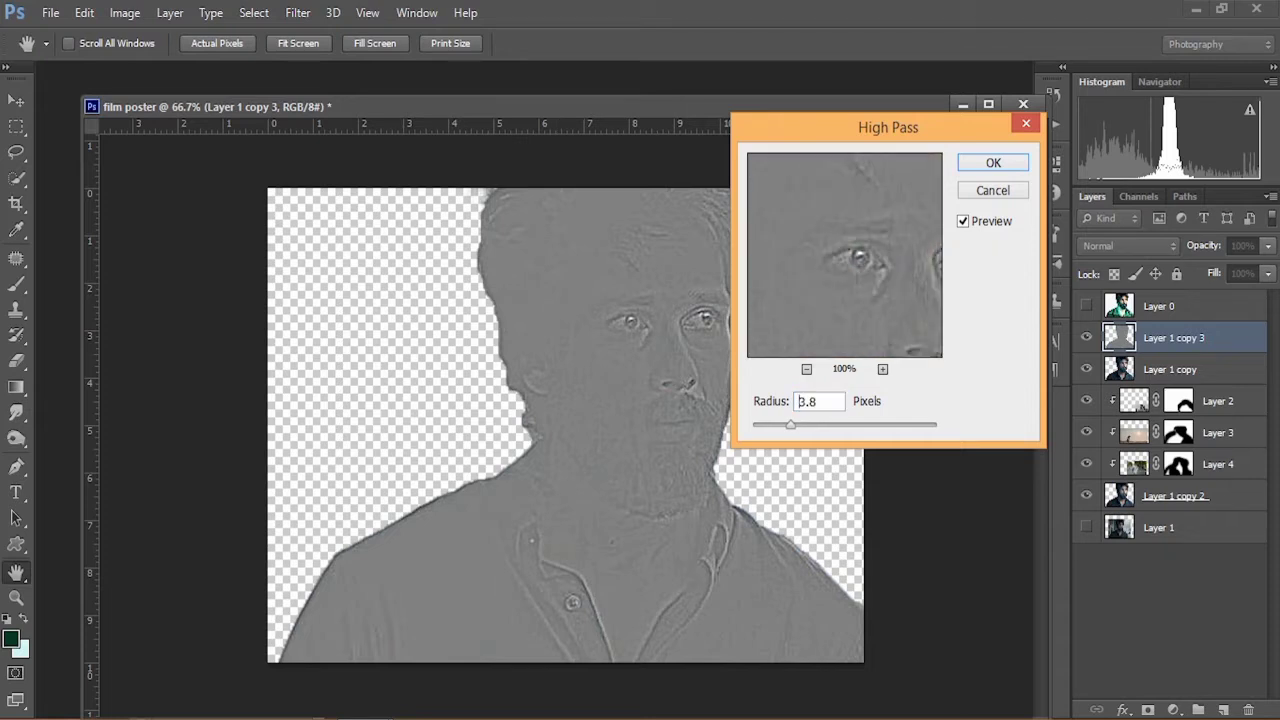
Step: Set the High Pass radius to 3 pixels, check the portrait preview at 33% zoom and apply the filter
key("BackSpace")
type("1")
left_click_drag(783, 425, 775, 425)
double_click(800, 401)
type("3")
left_click(806, 369)
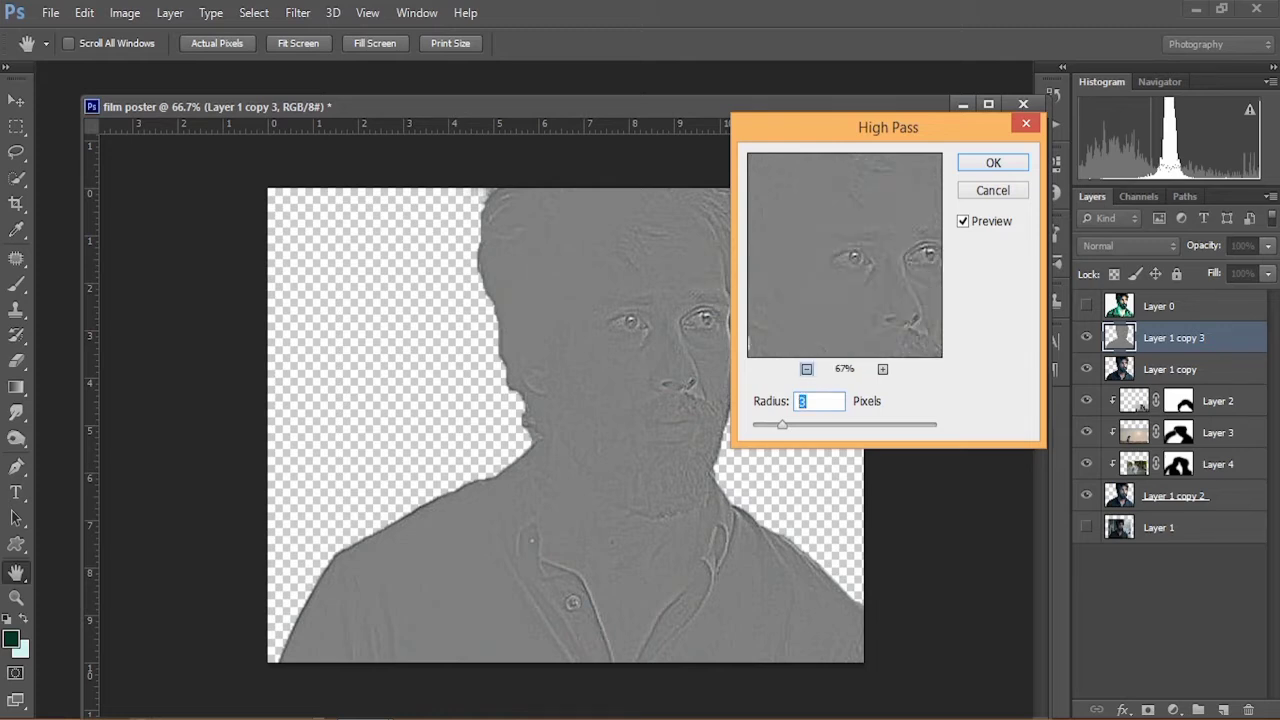
left_click(806, 369)
left_click(806, 369)
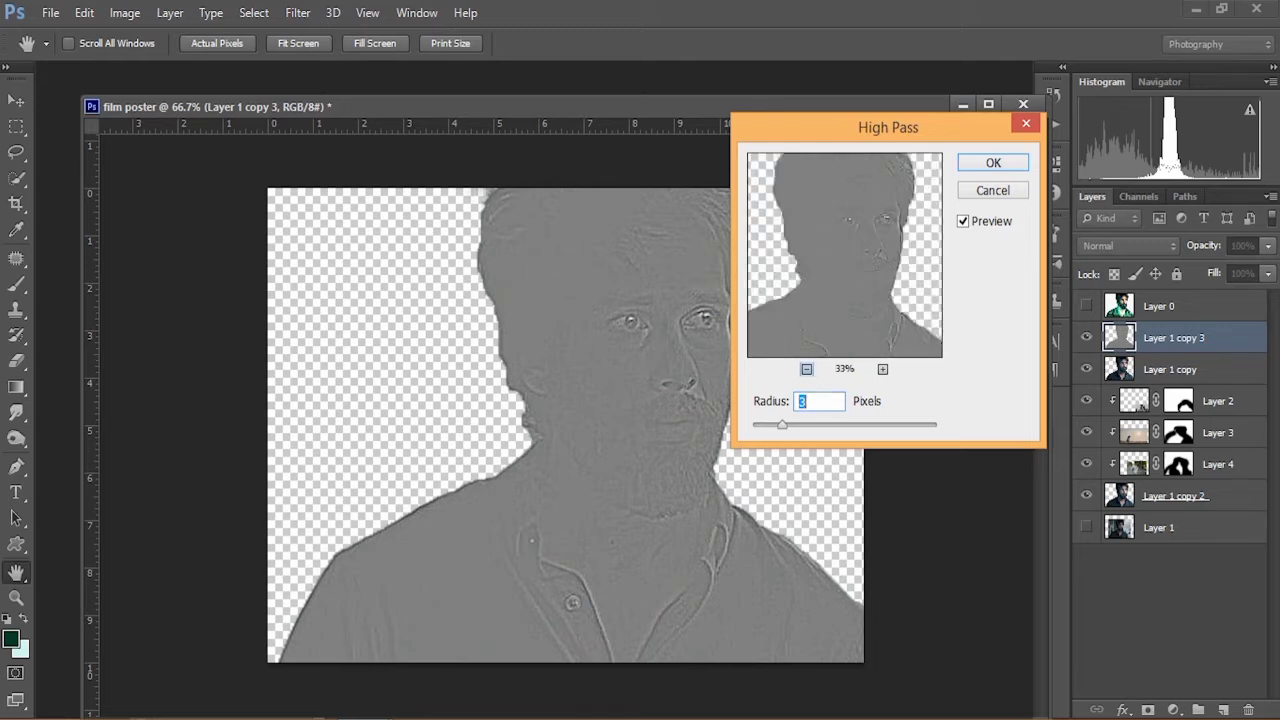
mouse_move(845, 275)
left_mouse_down()
mouse_move(856, 233)
mouse_move(849, 275)
left_mouse_up()
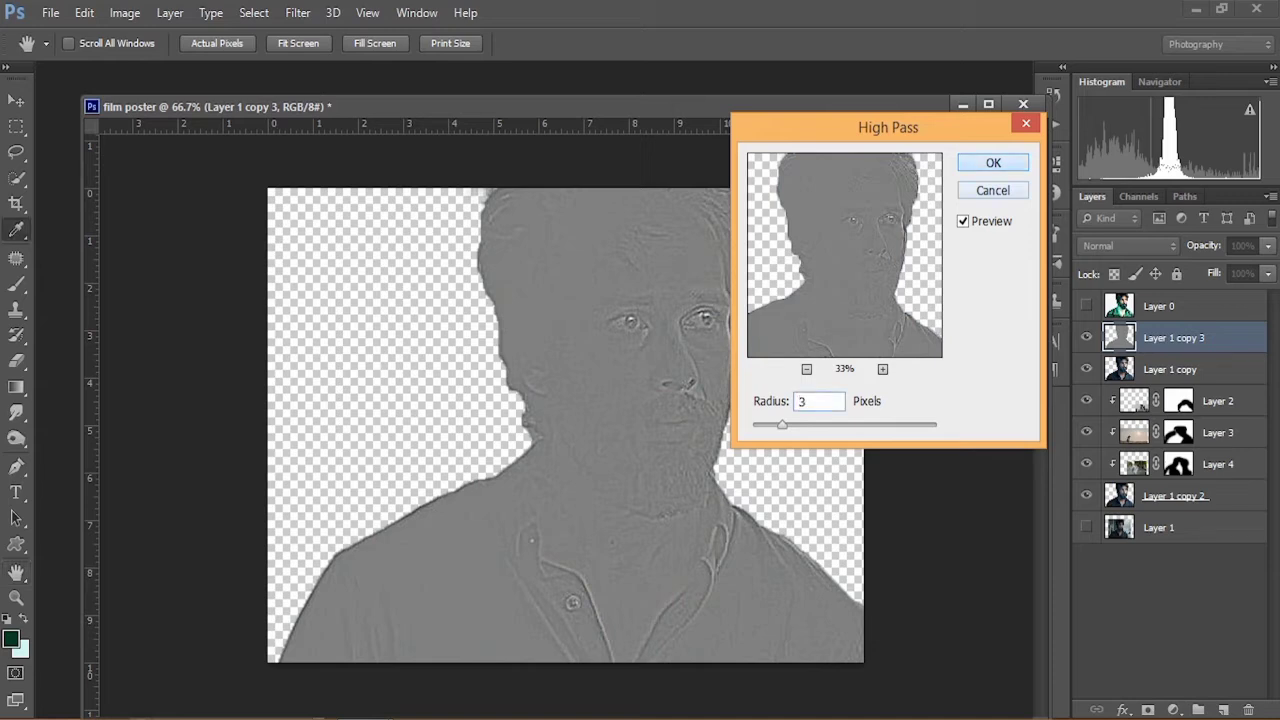
key("Return")
key("v")
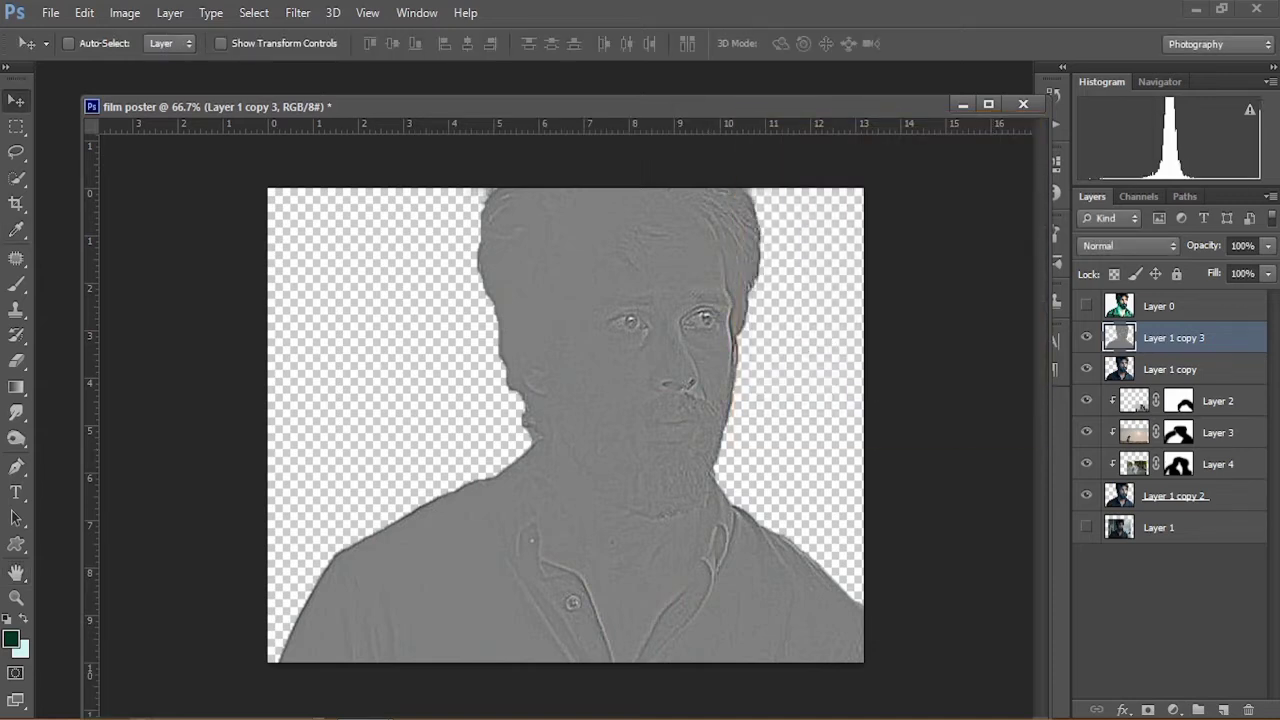
Step: Blend Layer 1 copy 3 in Vivid Light at 70% opacity, comparing the portrait with and without it
left_click(1128, 245)
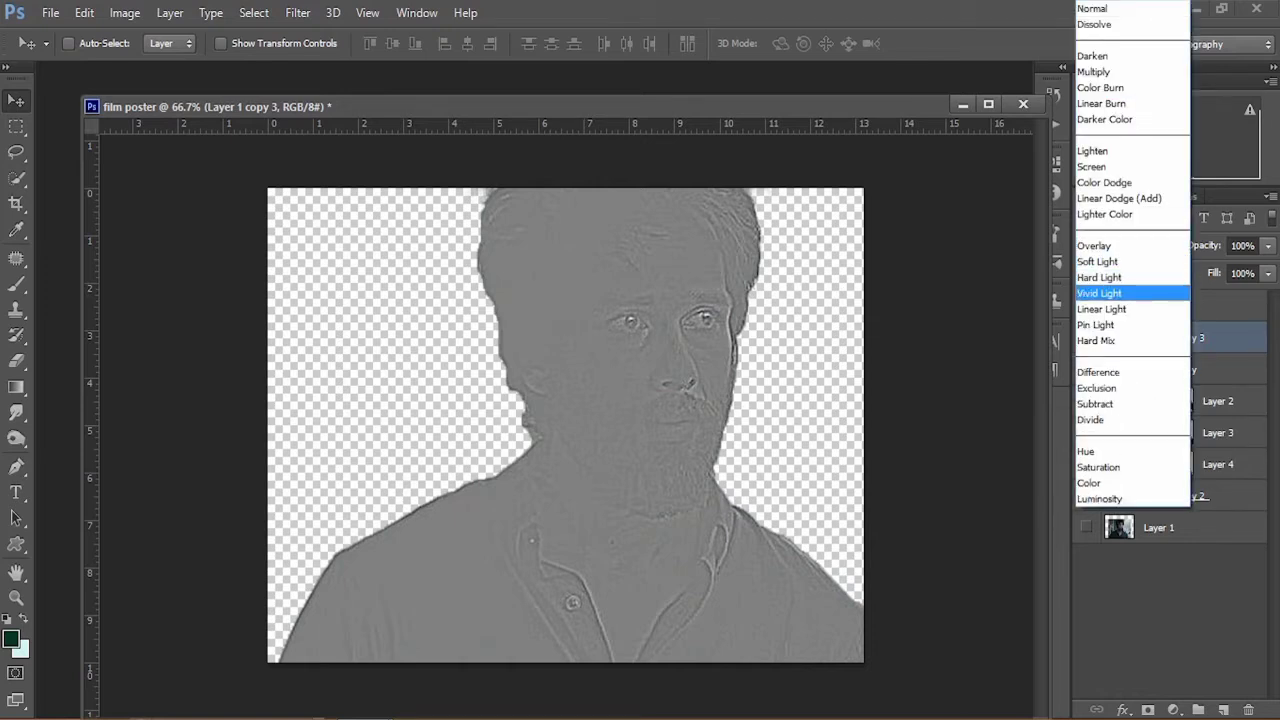
key("Return")
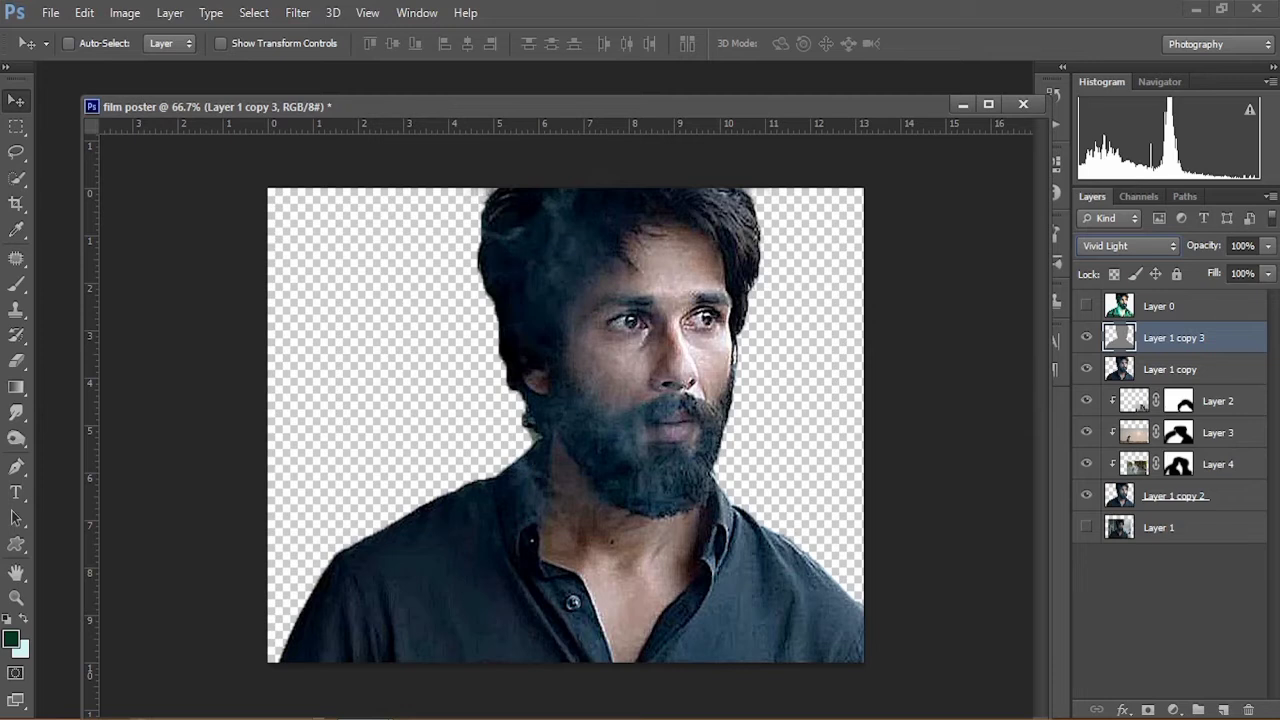
left_click(1086, 337)
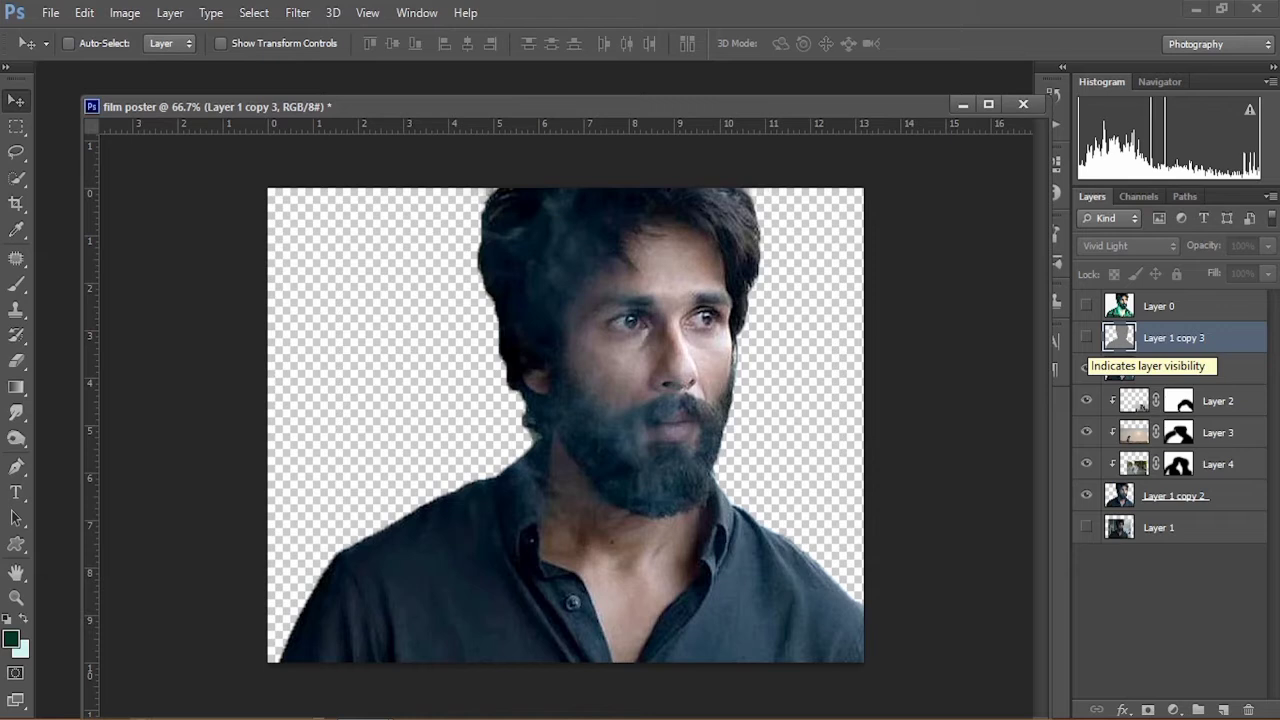
left_click(1086, 337)
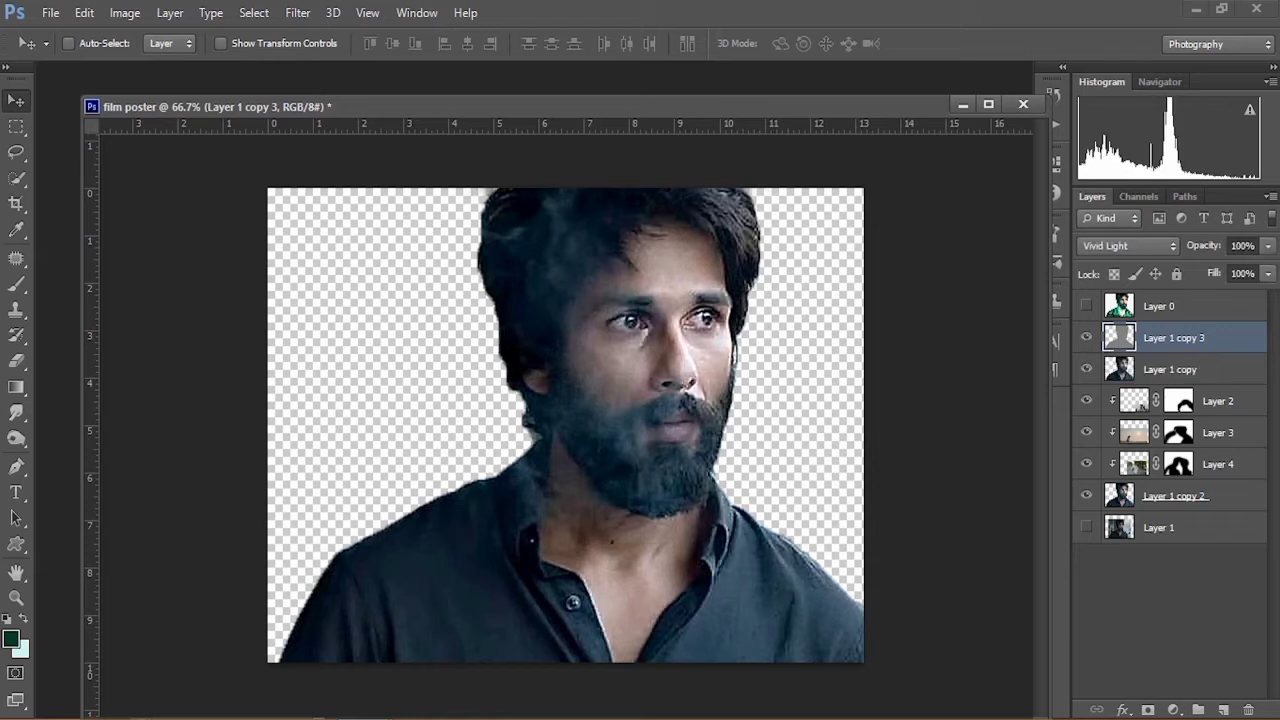
left_click(1240, 245)
type("0")
type("7")
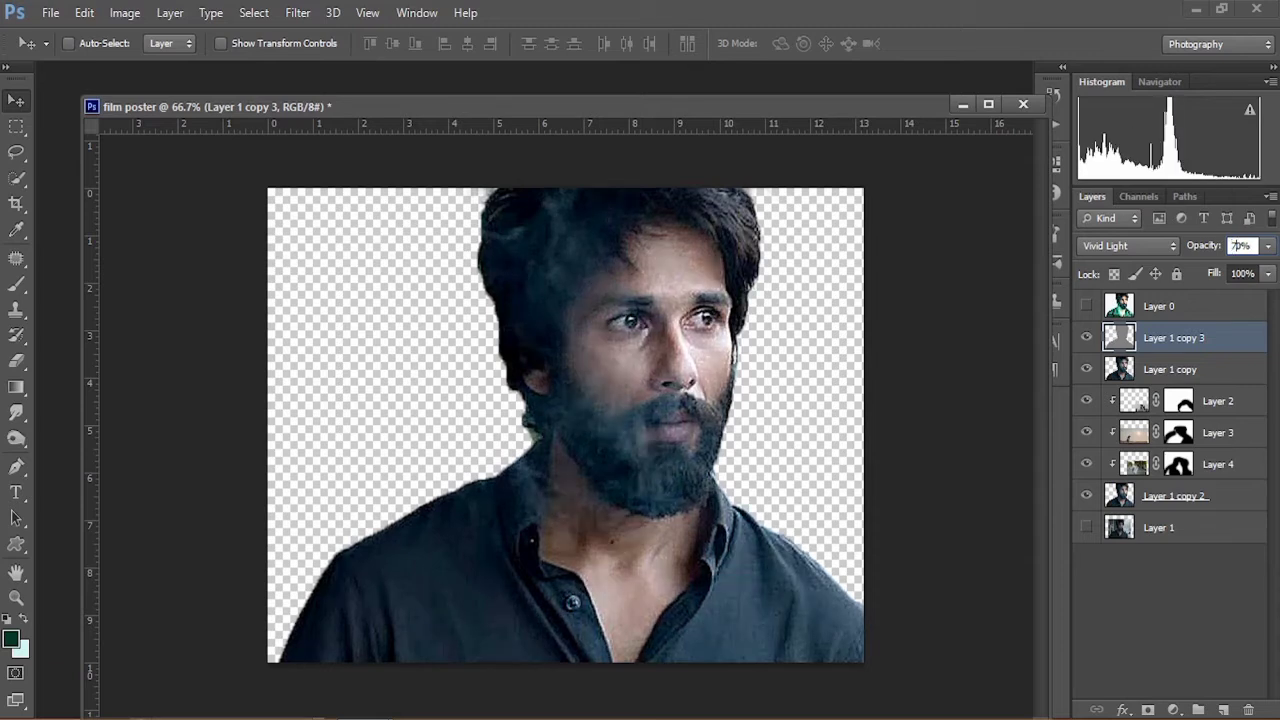
left_click(1168, 612)
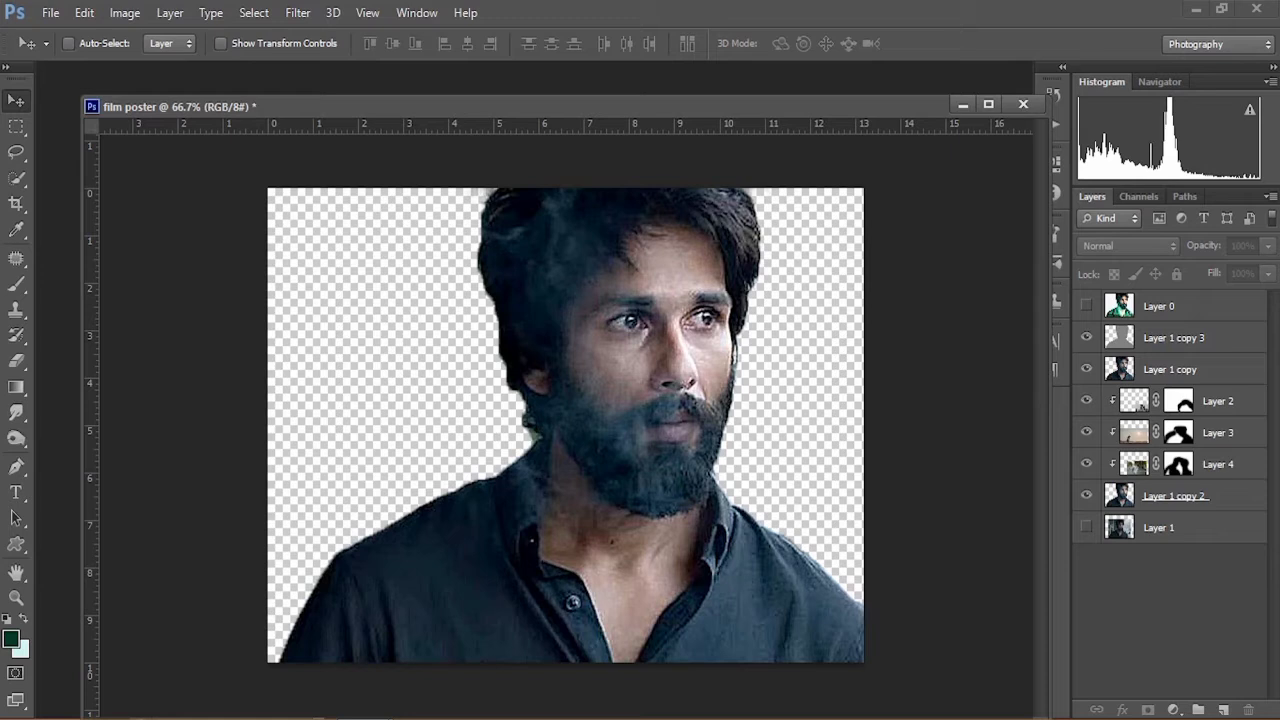
Step: Compare the sharpened portrait with the reference poster on Layer 0
left_click(1086, 338)
left_click(1087, 306)
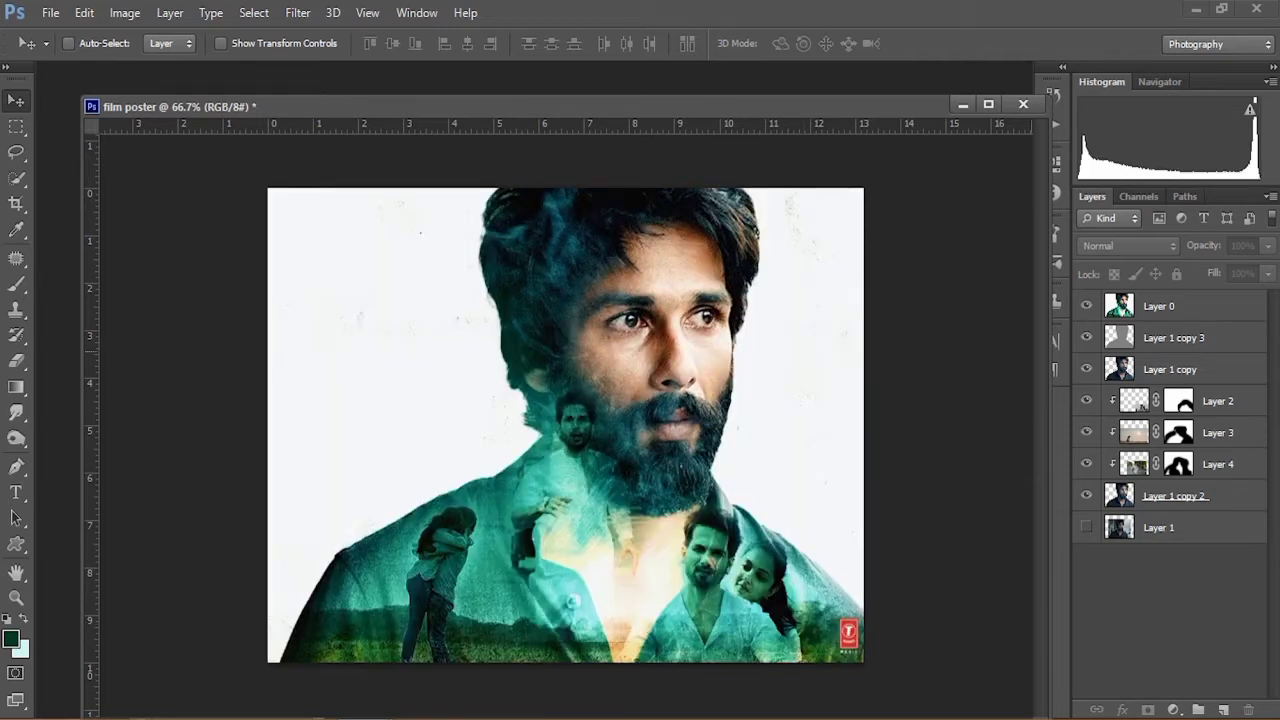
left_click(1087, 306)
Step: Duplicate Layer 1 copy 3 and render Clouds on the duplicate using the current foreground and background colors
left_click(1174, 338)
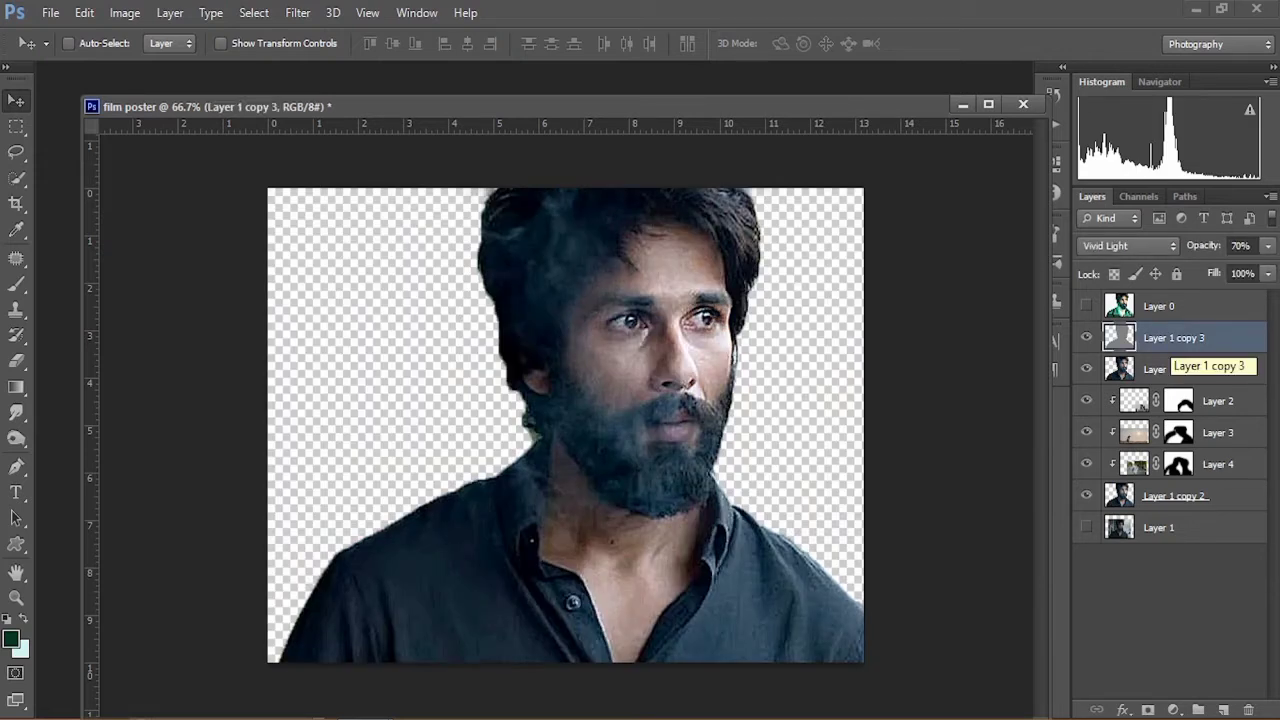
right_click(1172, 340)
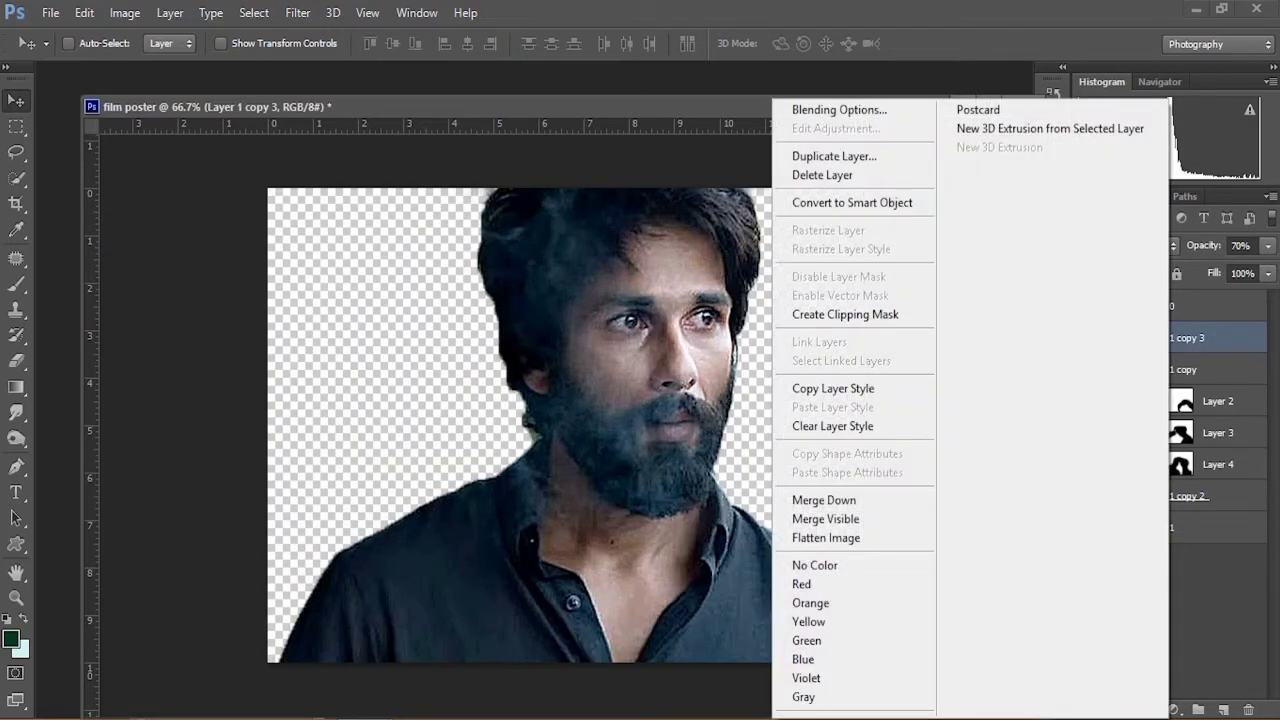
left_click(834, 156)
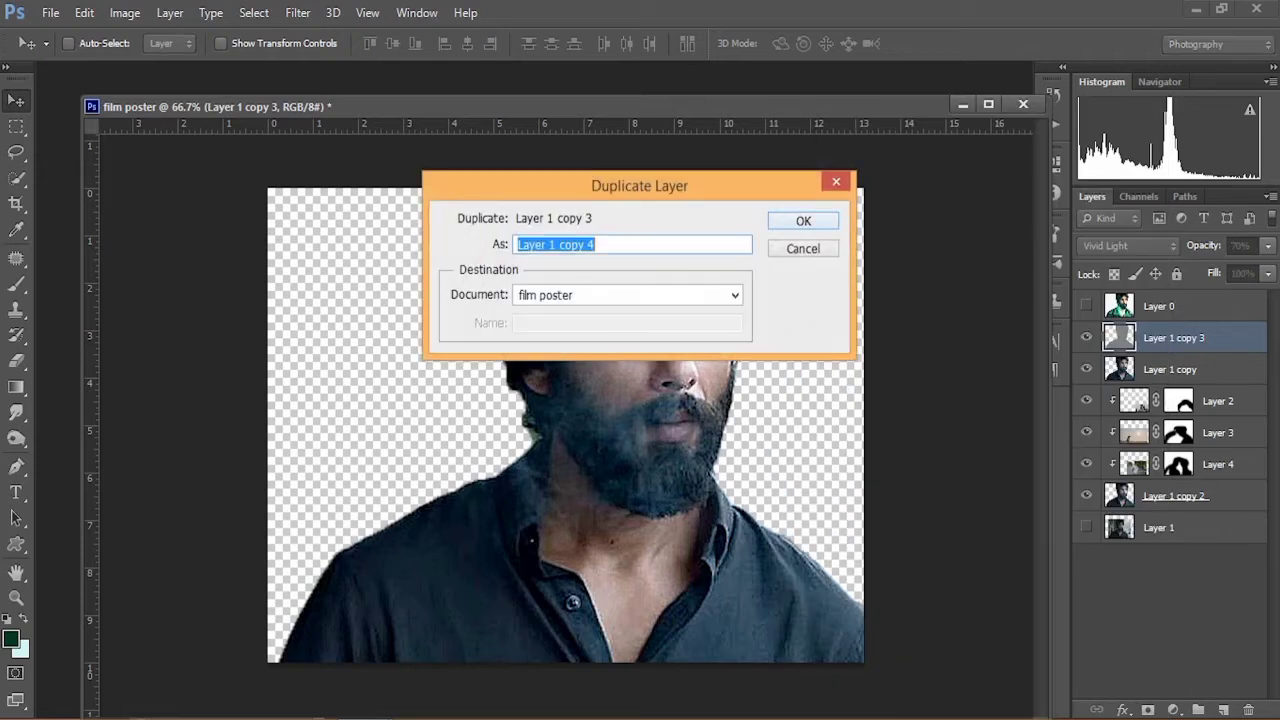
key("Return")
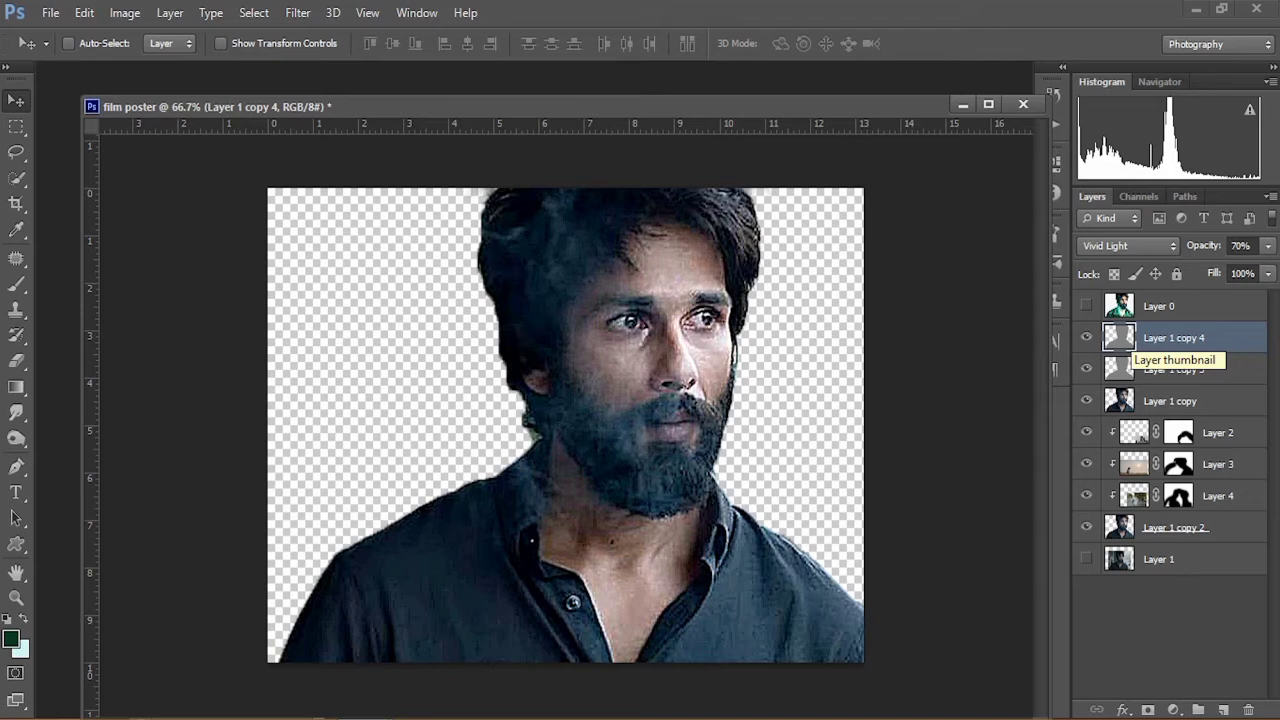
left_click(297, 12)
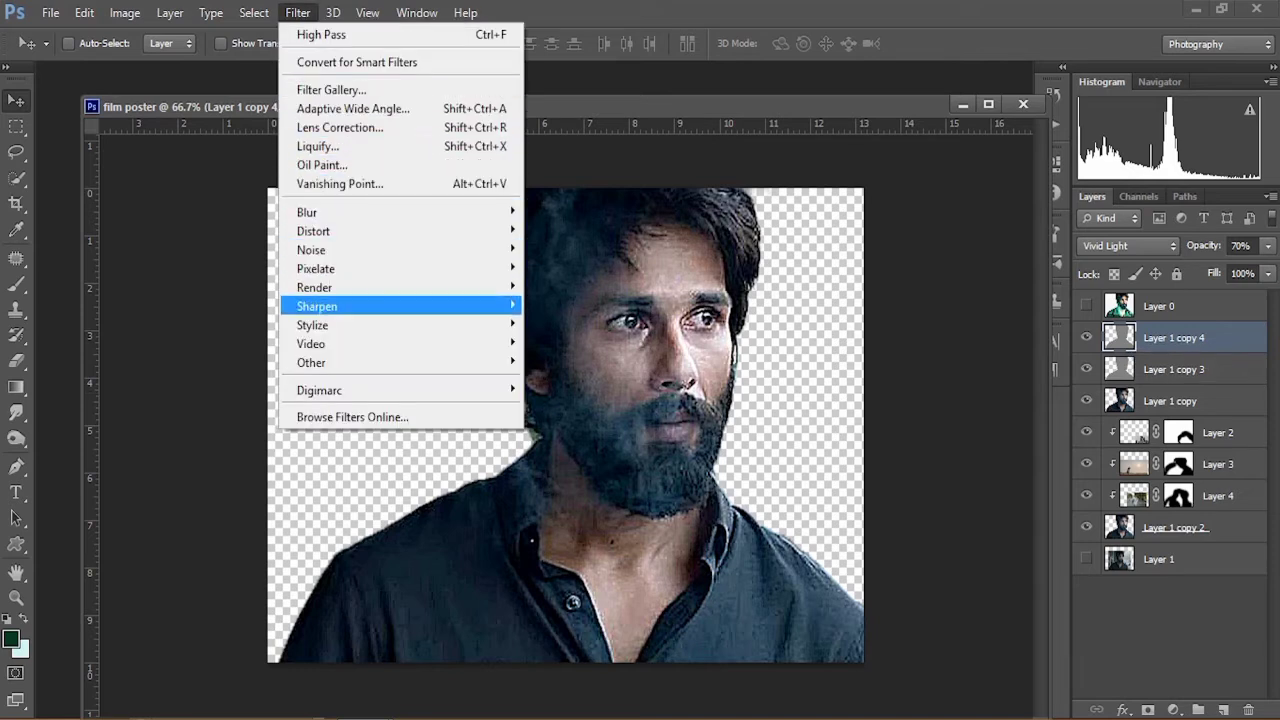
mouse_move(330, 287)
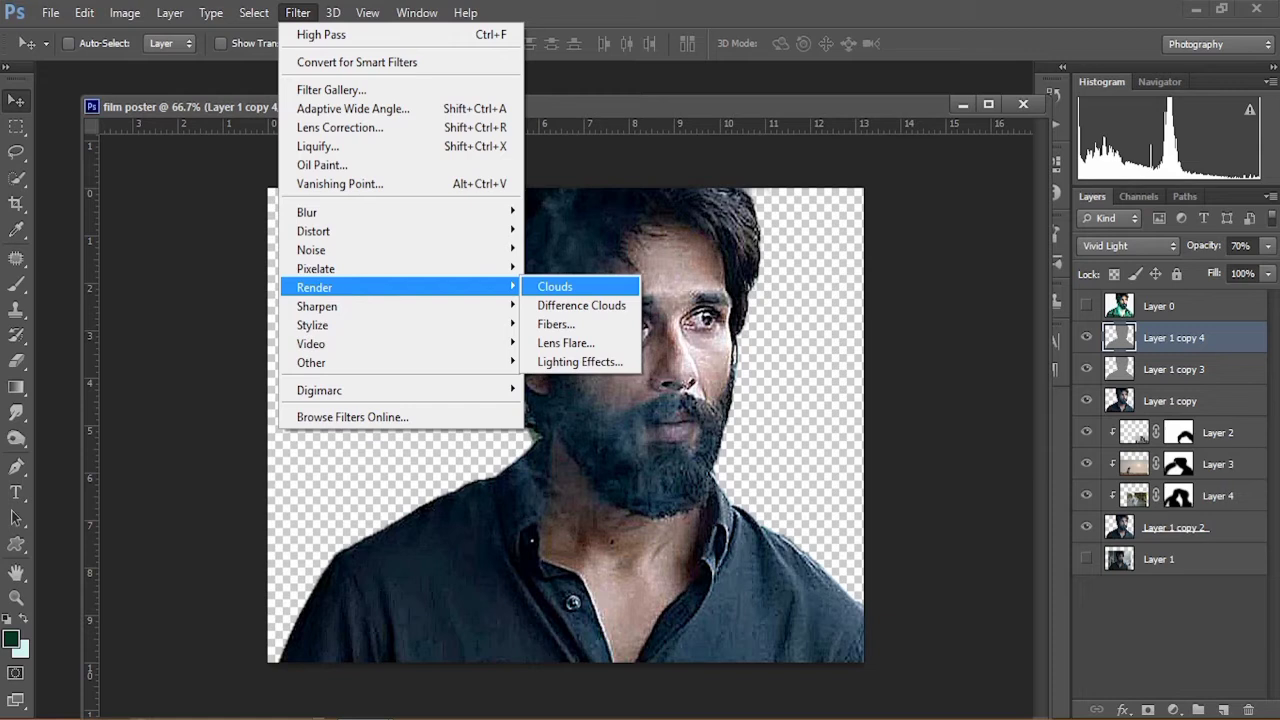
key("Escape")
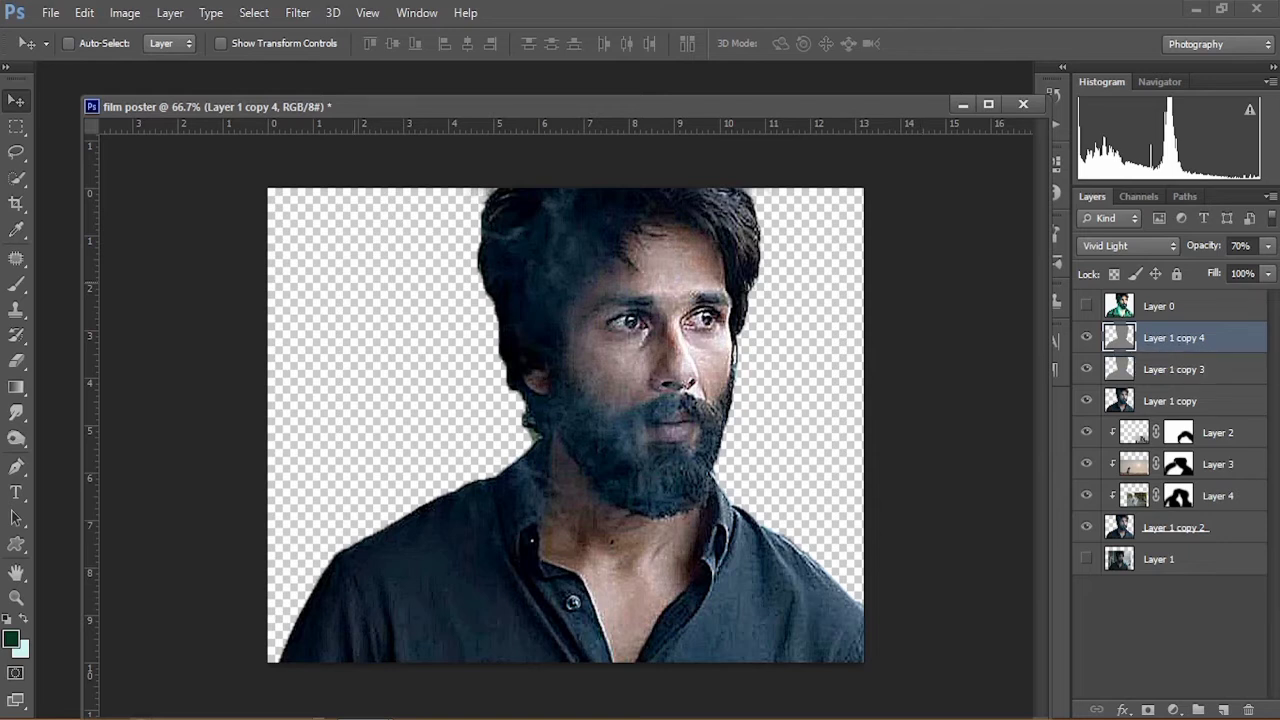
left_click(297, 12)
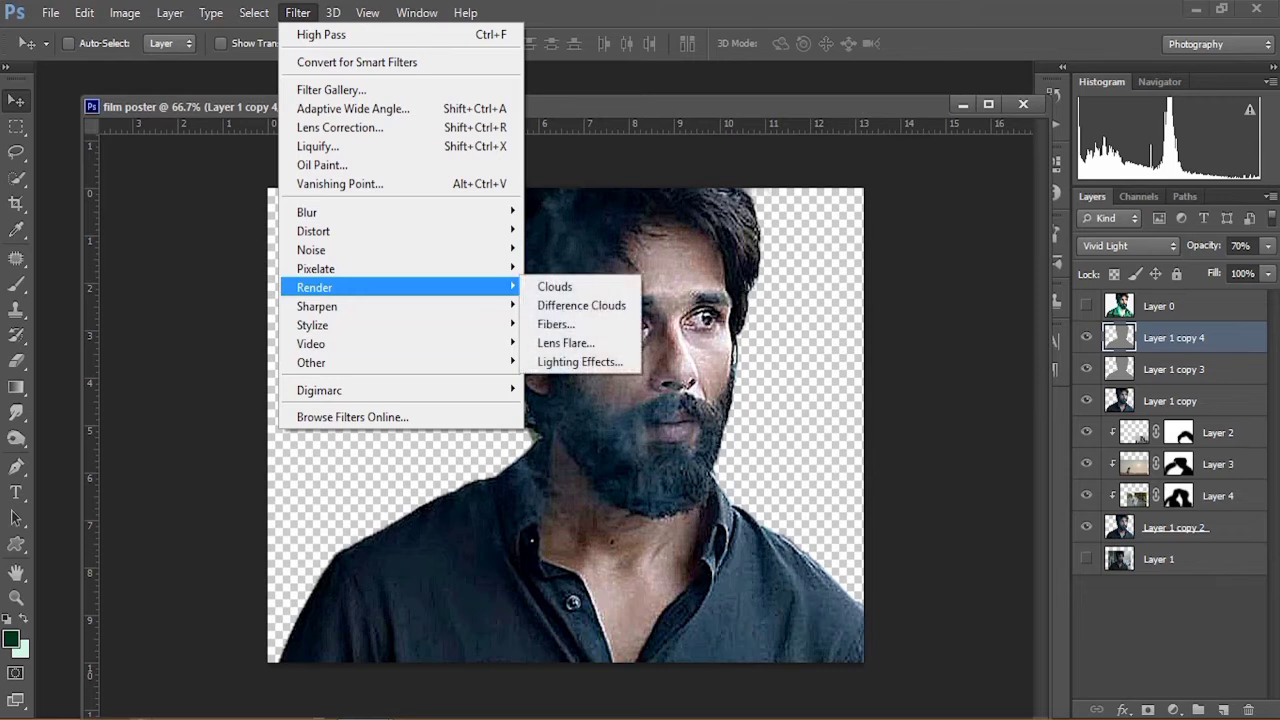
left_click(555, 287)
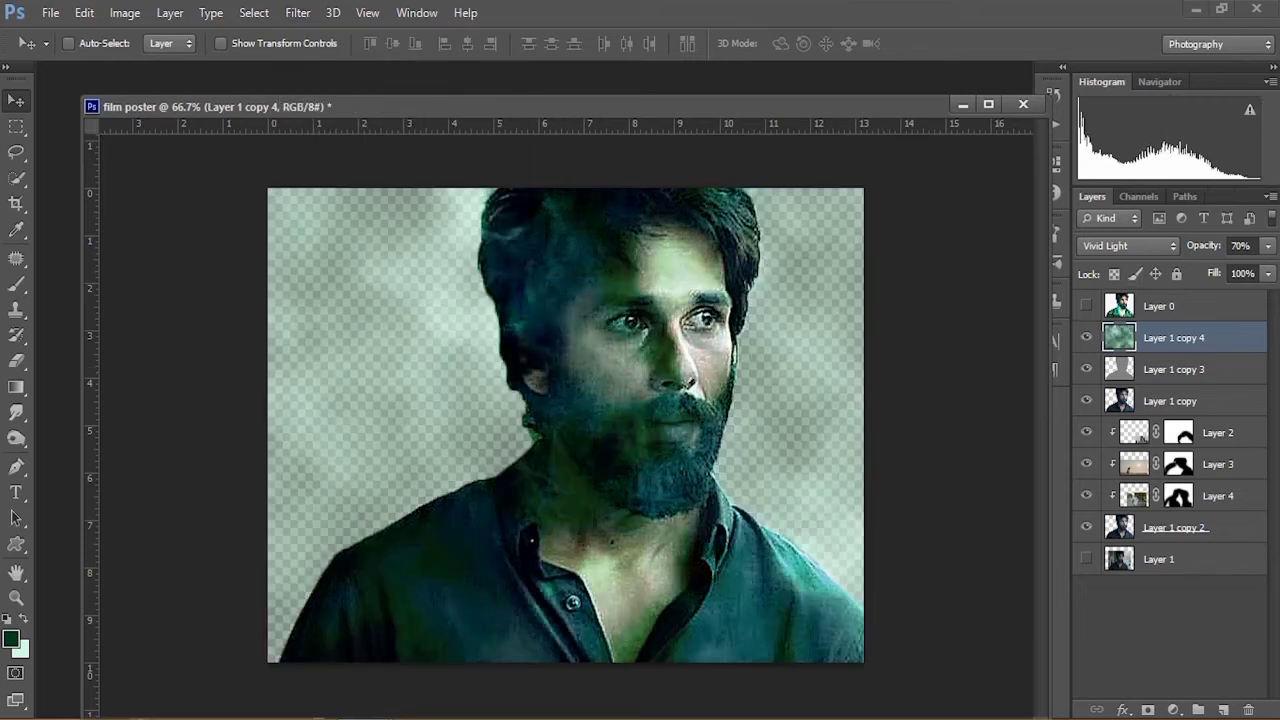
Step: Set the clouds layer to Normal at 100% opacity and clip it to Layer 1 copy 3
left_click(1128, 246)
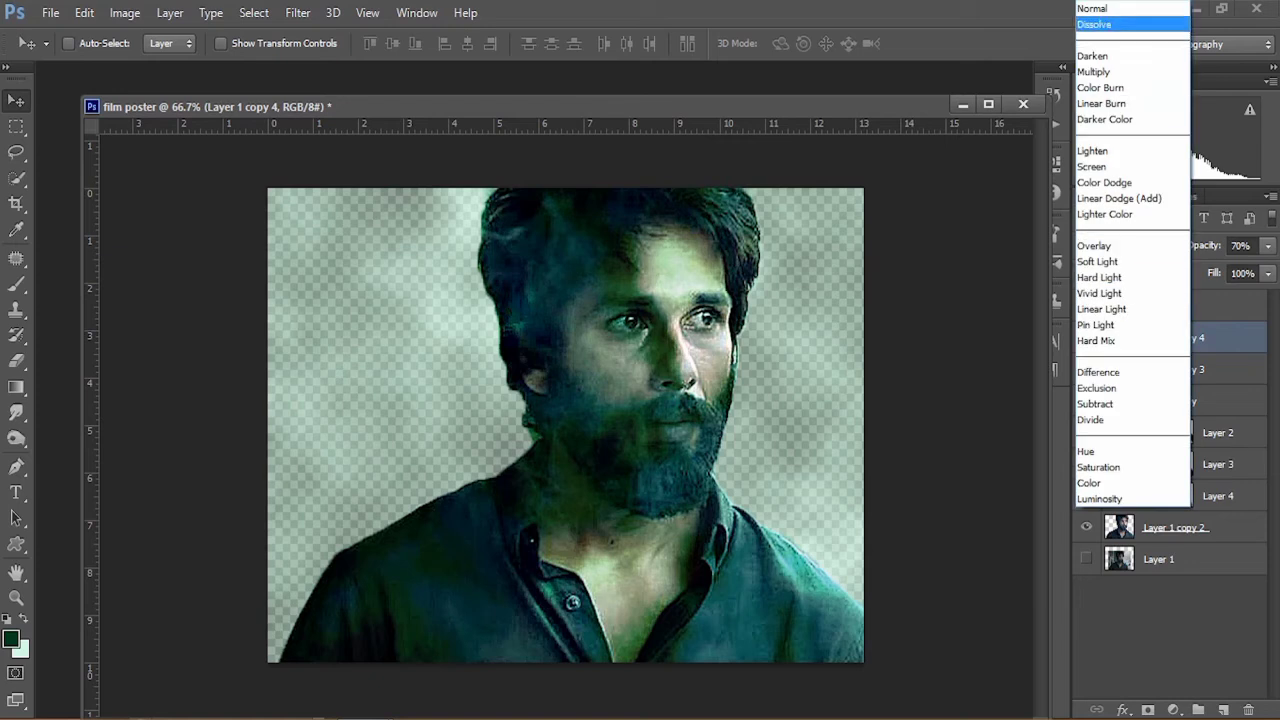
left_click(1110, 8)
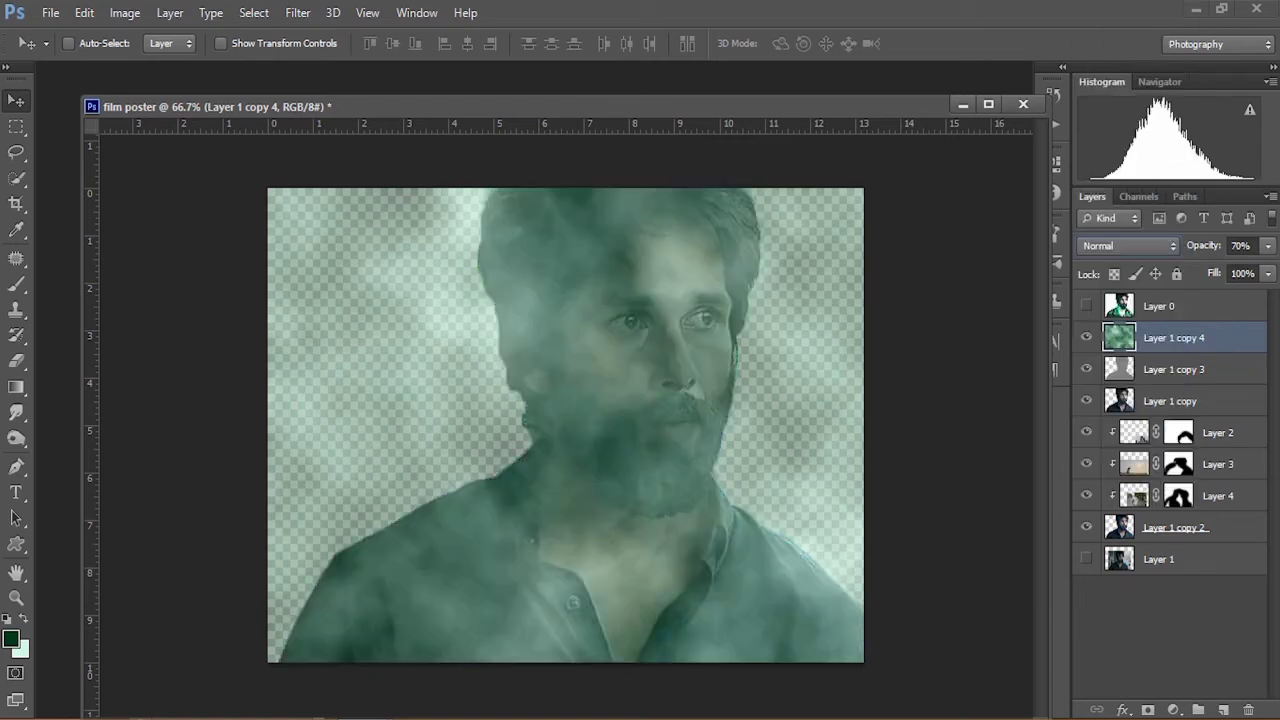
left_click(1268, 246)
left_click_drag(1244, 269, 1273, 269)
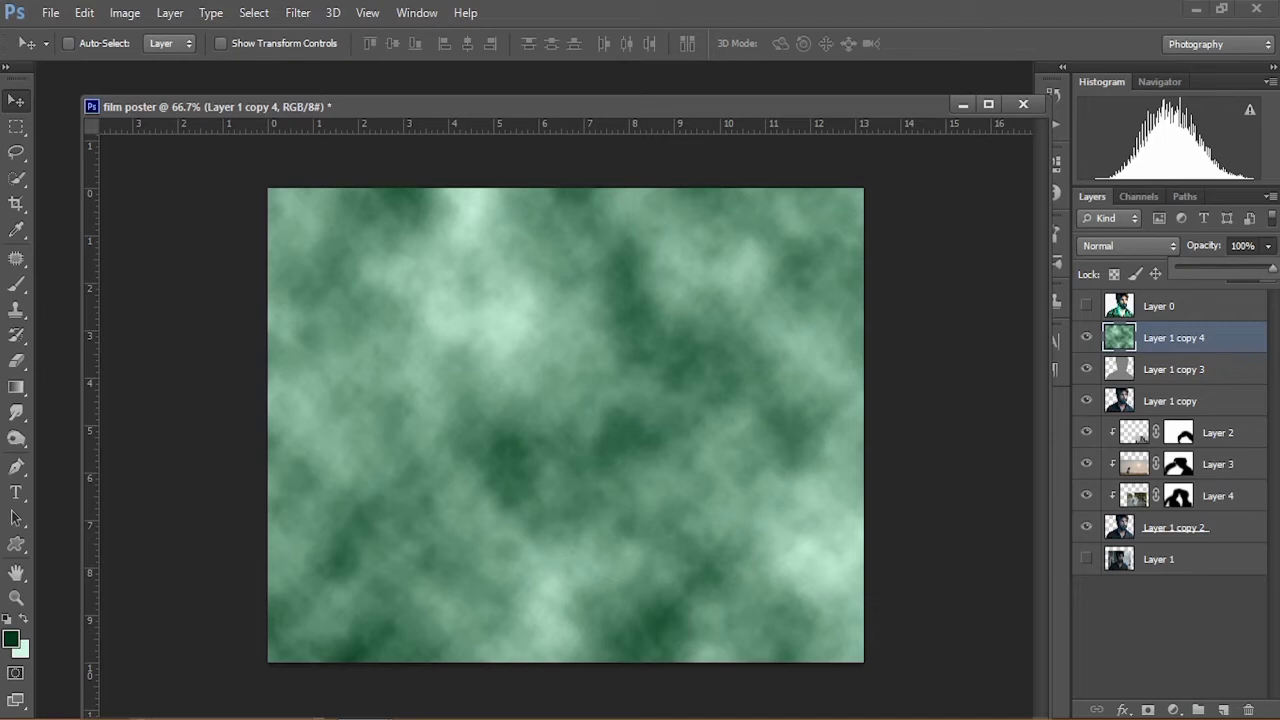
key("Return")
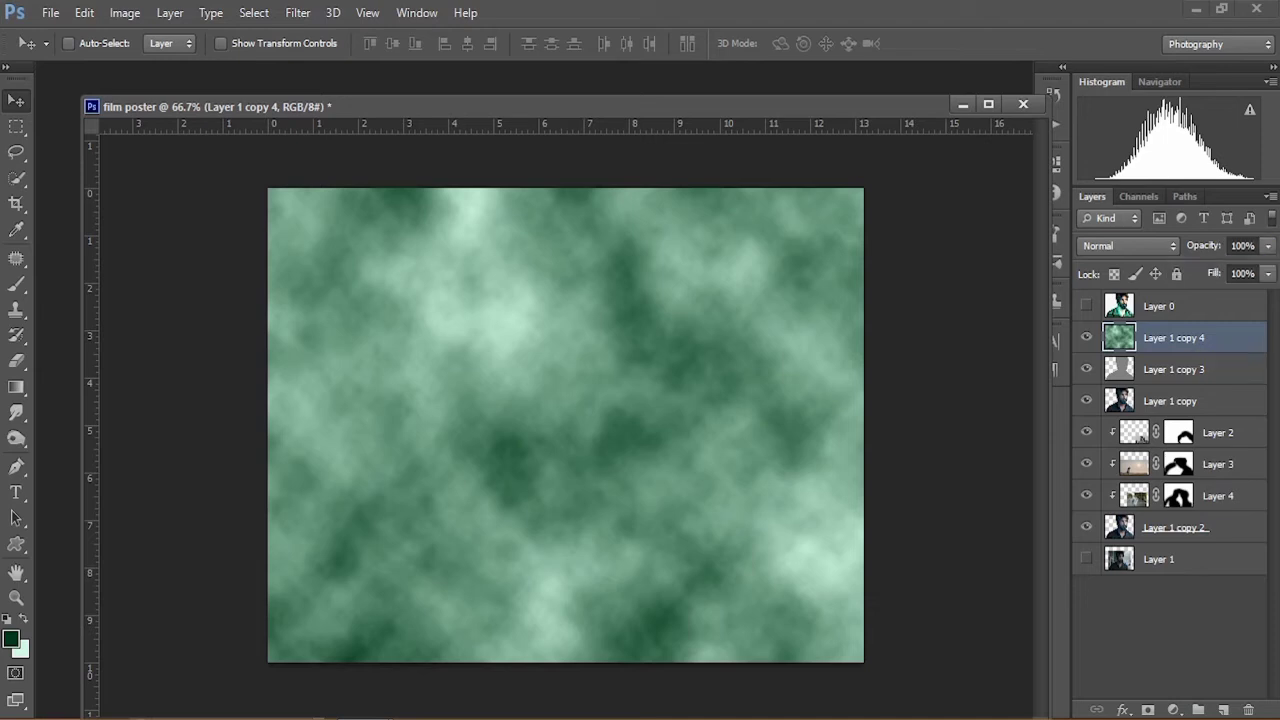
right_click(1197, 338)
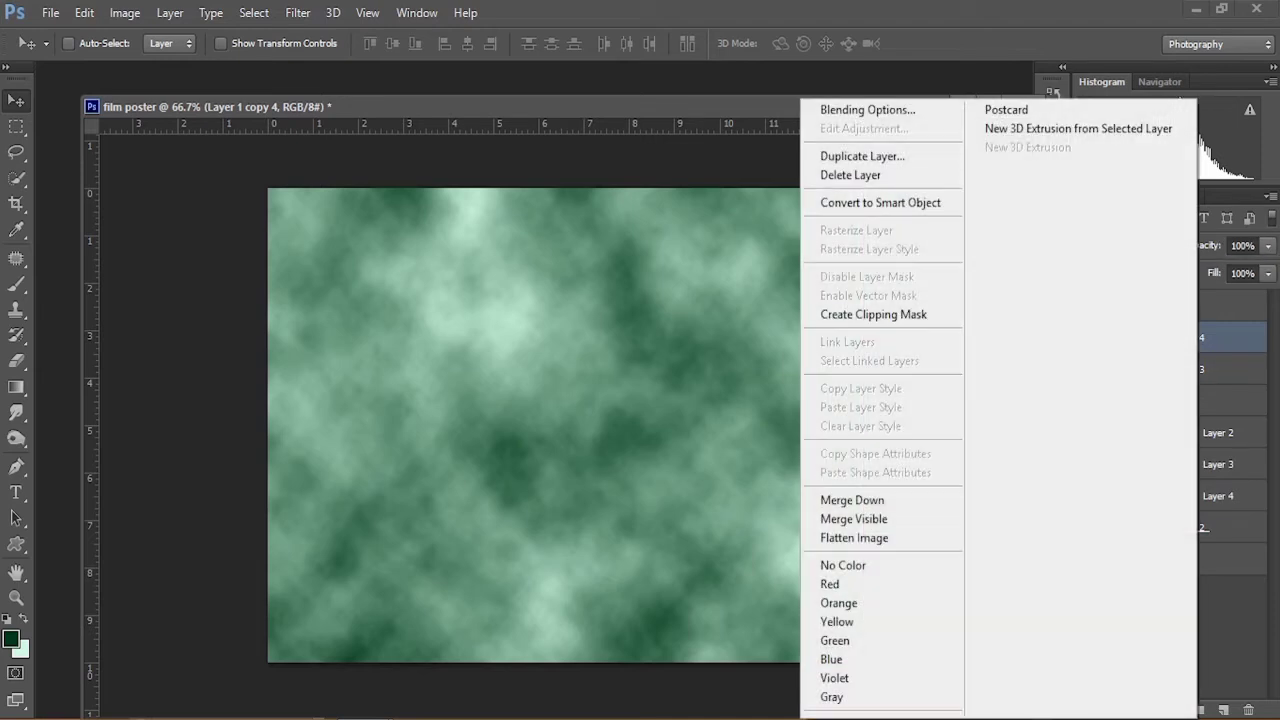
left_click(873, 314)
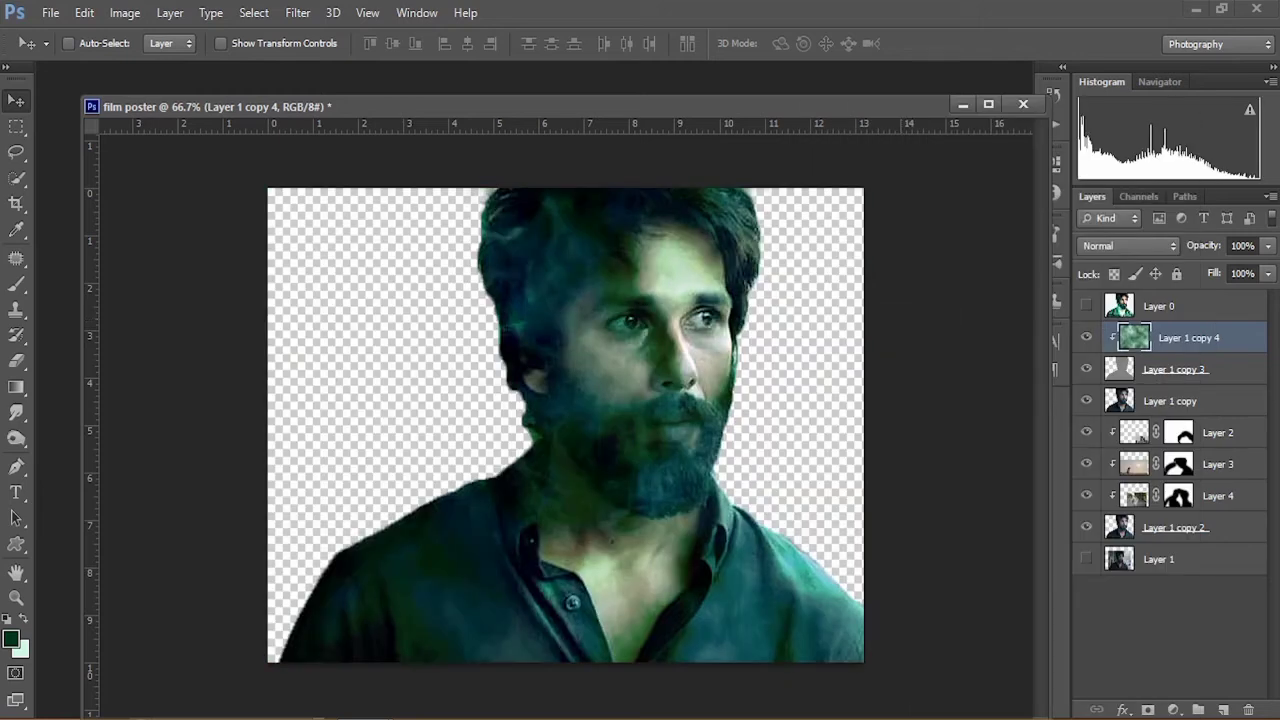
Step: Add a layer mask to the clouds layer and brush the green tint off the man's face with black
left_click(1148, 710)
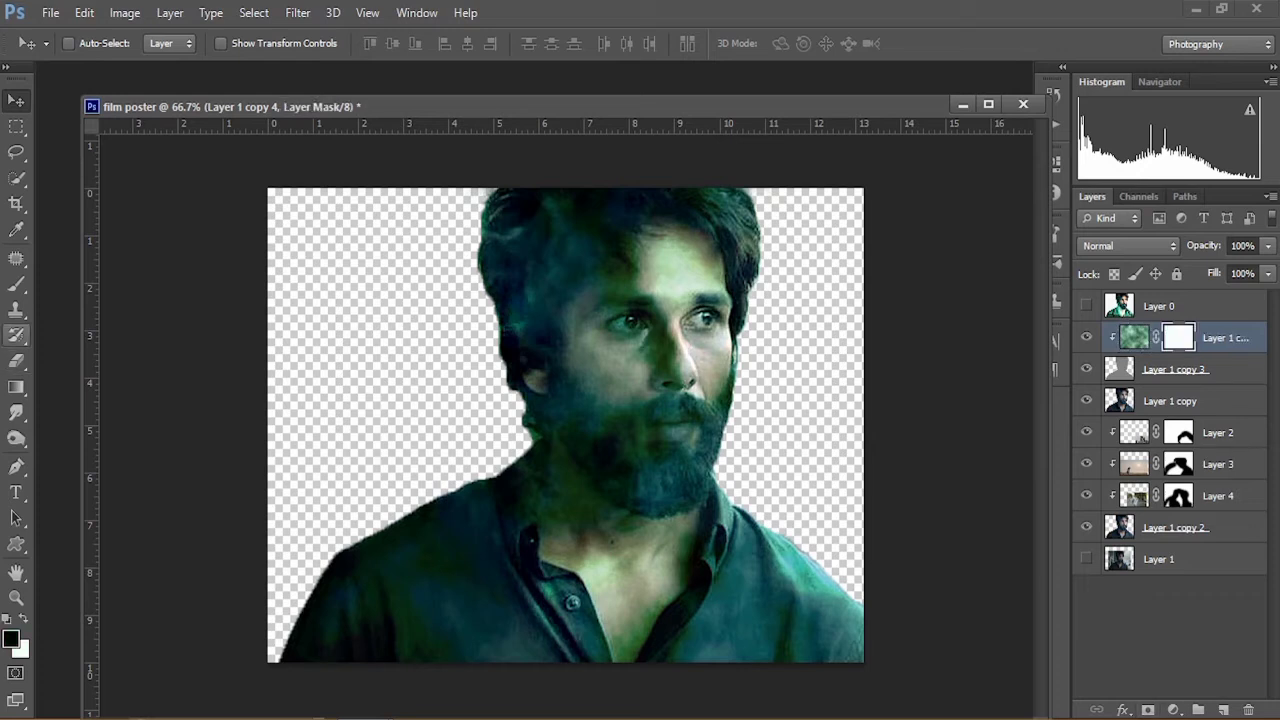
left_click(16, 284)
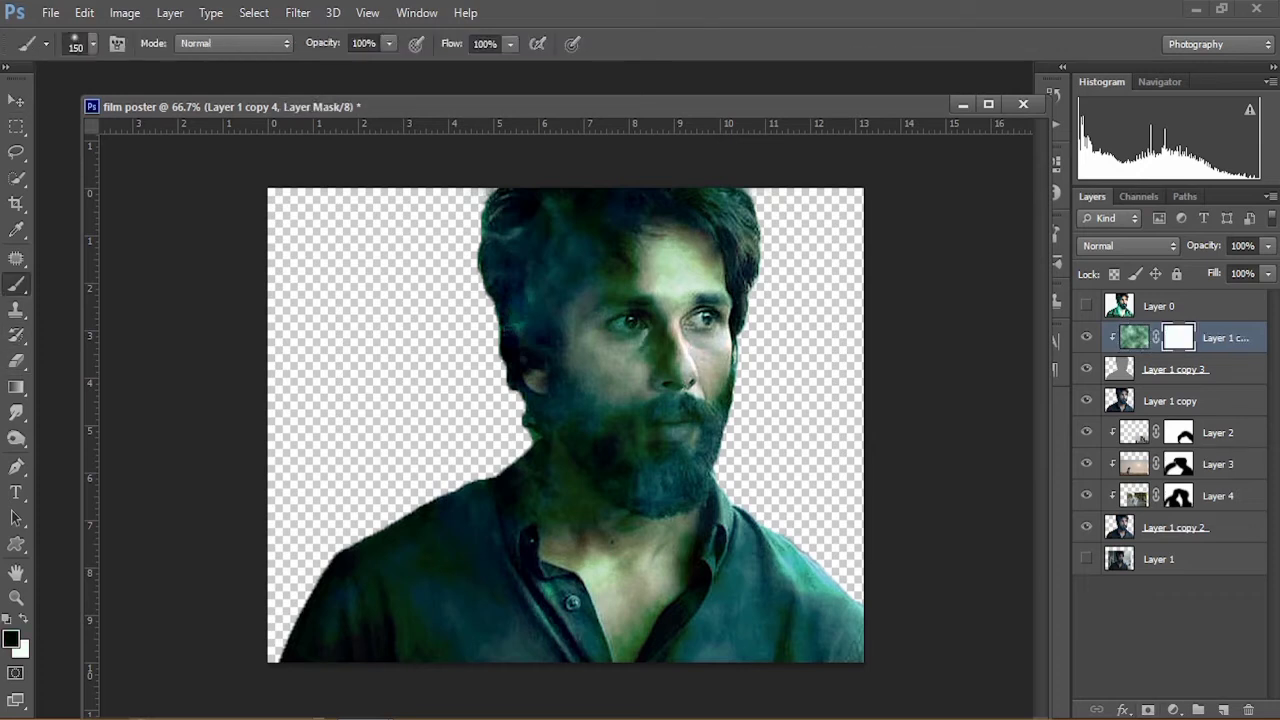
mouse_move(697, 310)
left_mouse_down()
mouse_move(723, 388)
mouse_move(682, 258)
mouse_move(706, 246)
mouse_move(637, 318)
mouse_move(614, 253)
left_mouse_up()
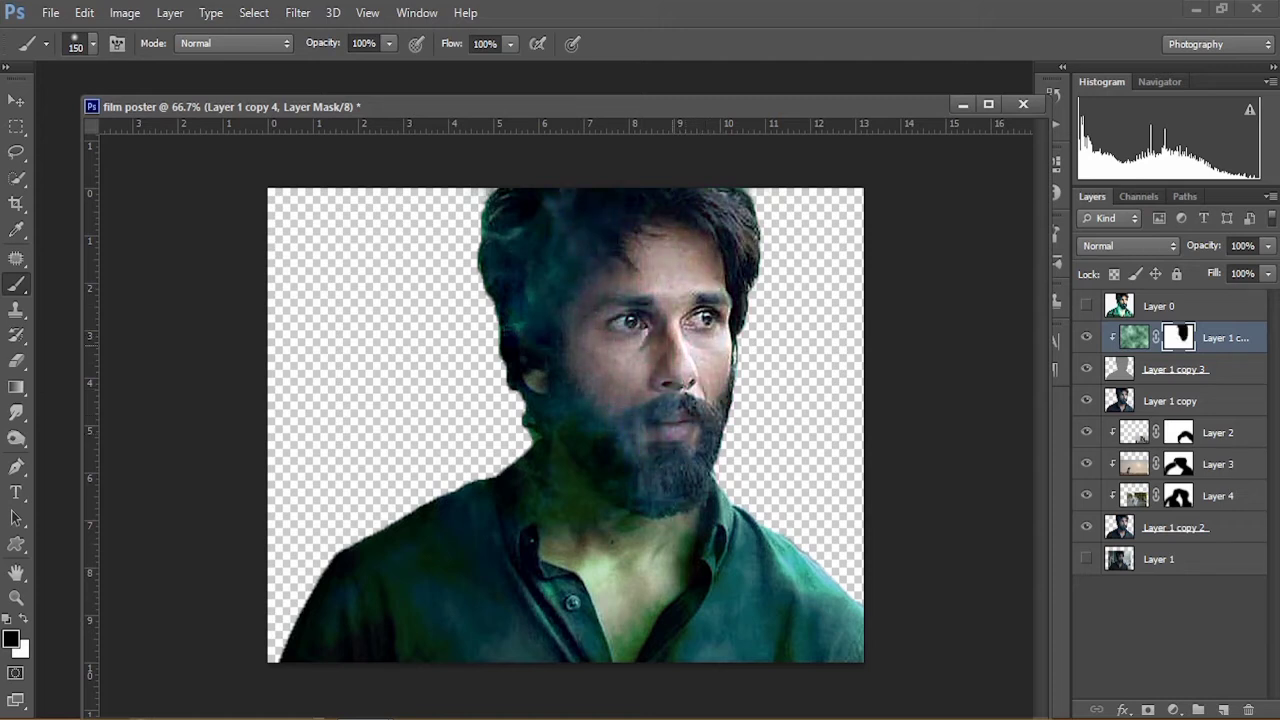
key("x")
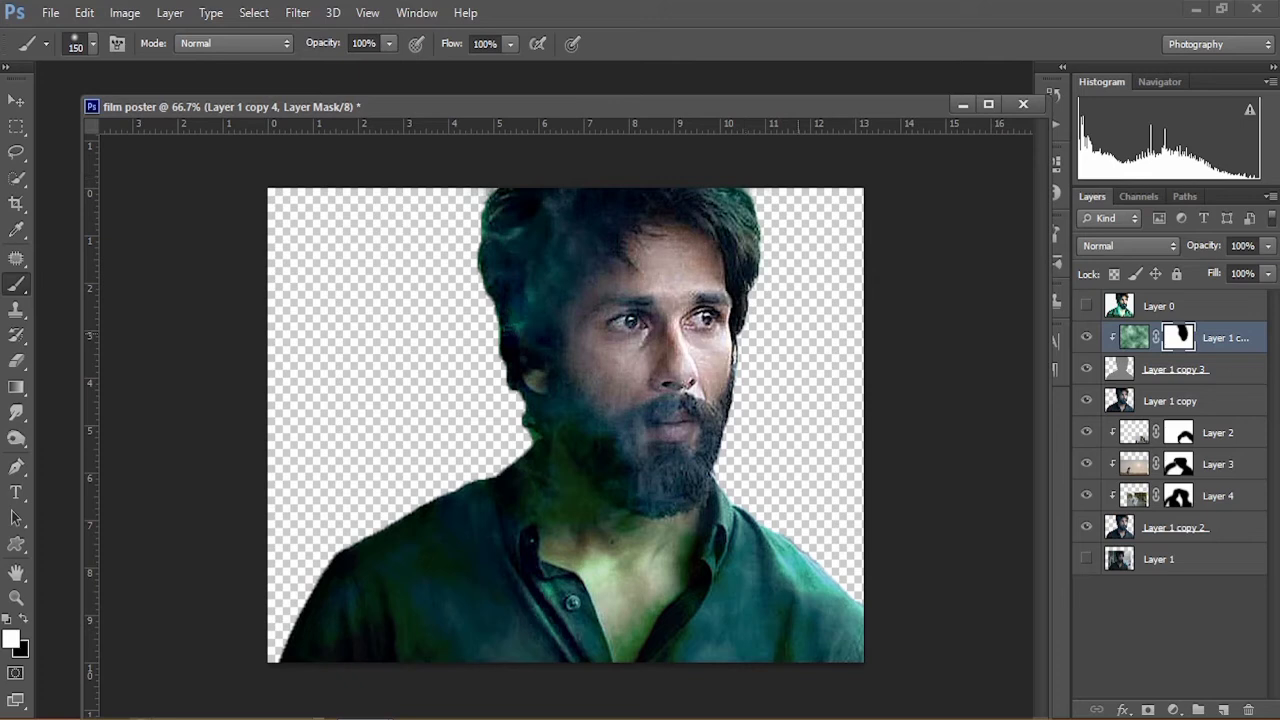
key("x")
Step: Try several blend modes on the masked clouds layer, including Hard Light and Multiply, and compare with the reference poster
left_click(1133, 337)
left_click(1128, 245)
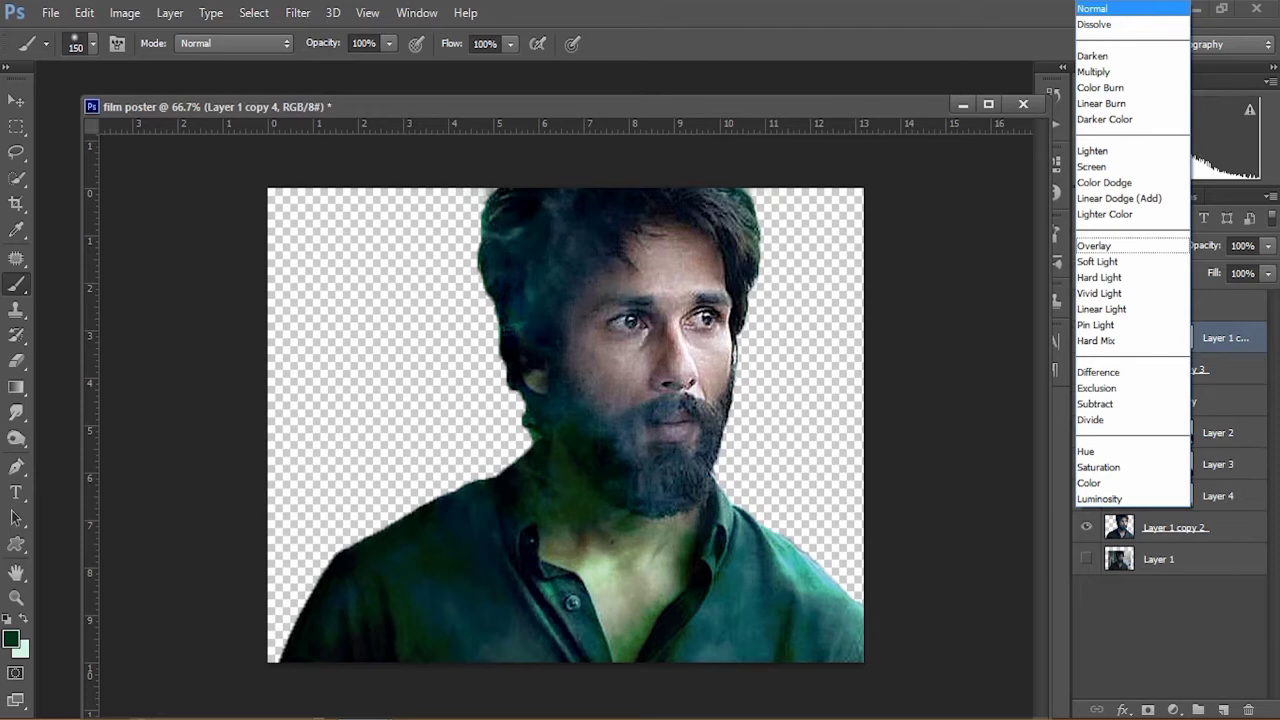
left_click(1099, 277)
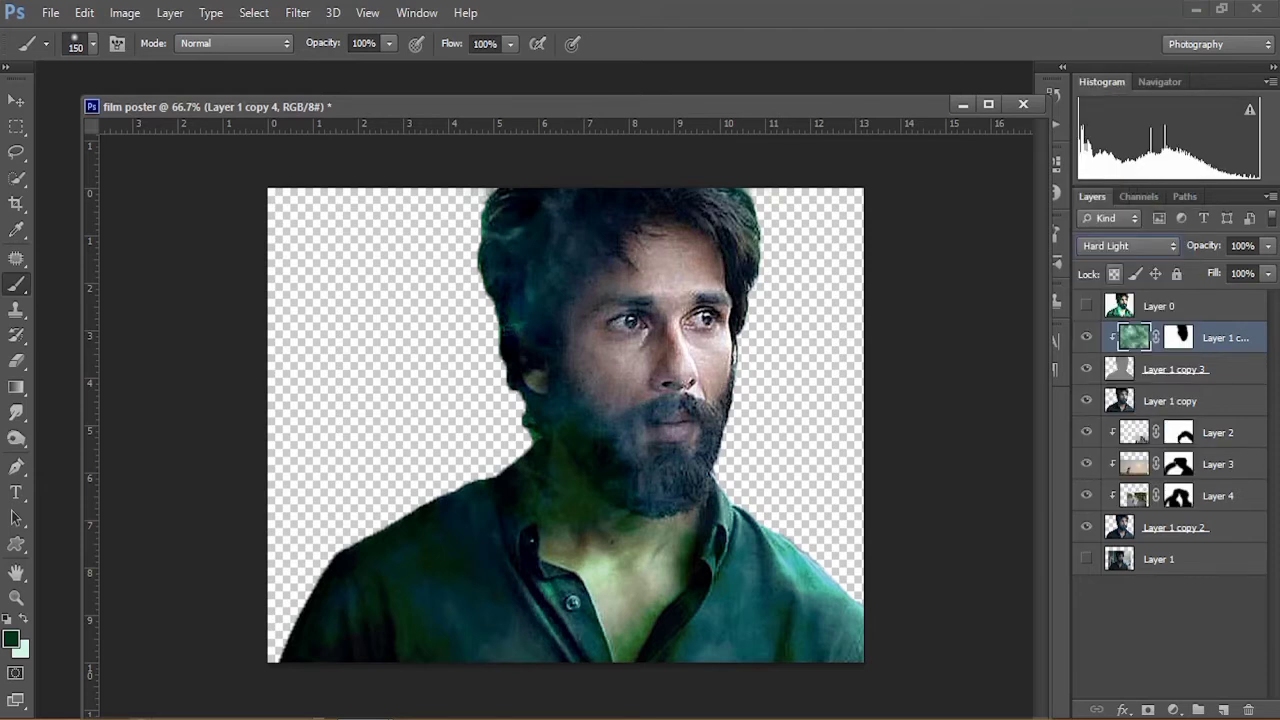
left_click(1128, 245)
left_click(1119, 198)
left_click(1128, 245)
left_click(1094, 245)
left_click(1128, 245)
left_click(1097, 261)
left_click(1128, 245)
left_click(1093, 72)
left_click(1128, 245)
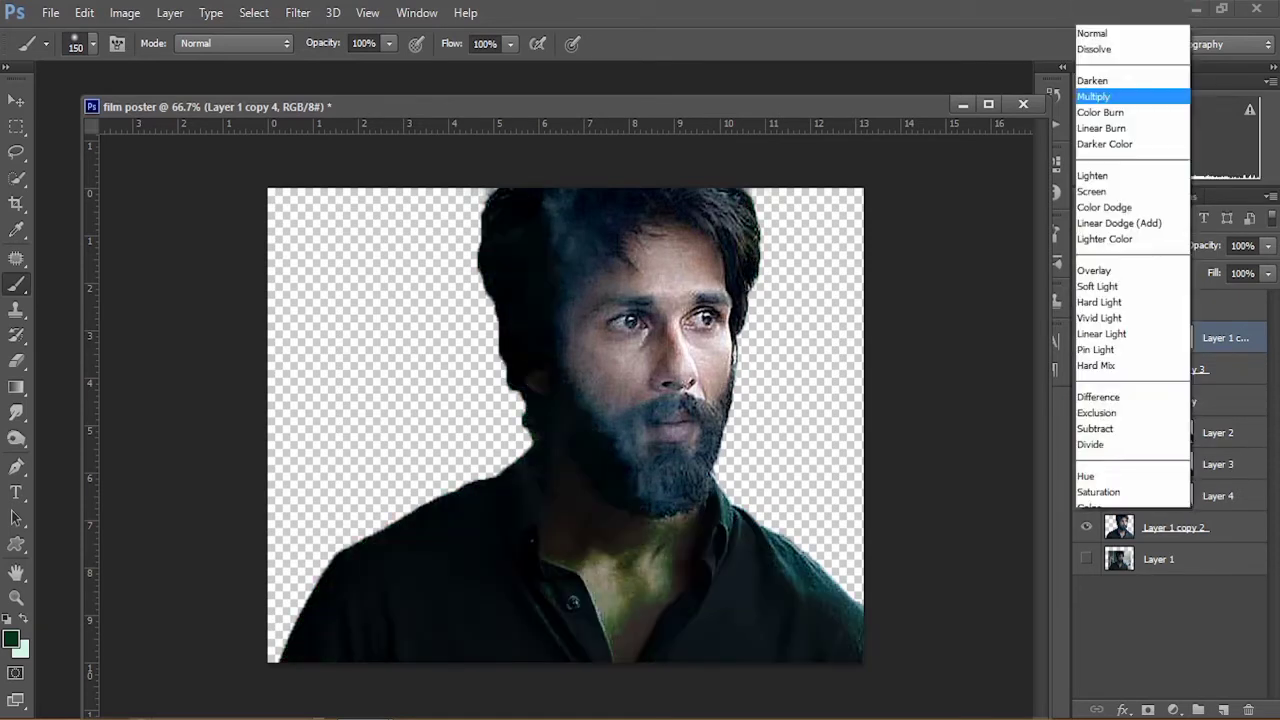
left_click(1099, 277)
left_click(1086, 306)
left_click(1086, 306)
Step: Change the blend mode of Layer 1 copy to reveal the scene photos and set its opacity to 50%
left_click(1170, 401)
left_click(1128, 245)
left_click(1119, 198)
left_click(1128, 245)
left_click(1095, 166)
left_click(1242, 246)
double_click(1242, 246)
type("50")
key("Return")
Step: Try other blend modes on Layer 1 copy, ending with Screen
left_click(1128, 245)
left_click(1104, 182)
left_click(1128, 245)
left_click(1094, 245)
left_click(1128, 245)
left_click(1092, 167)
left_click(1128, 246)
left_click(1094, 324)
left_click(1128, 246)
left_click(1092, 167)
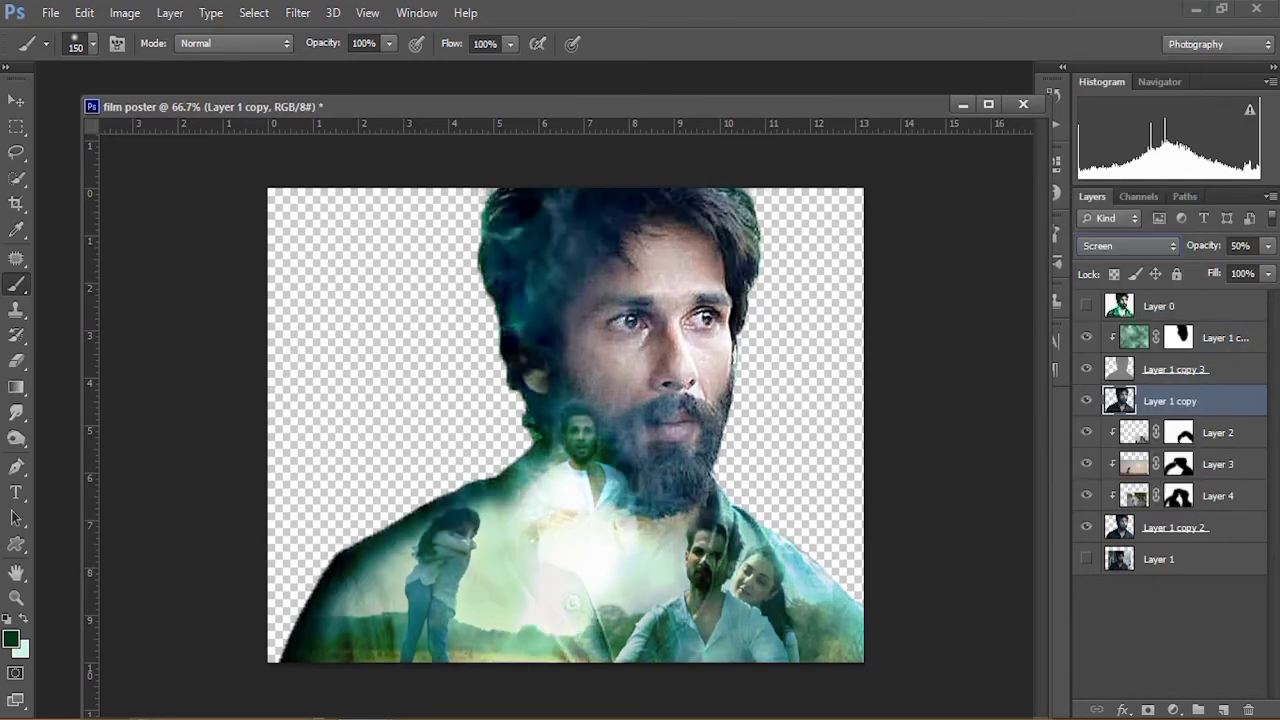
Step: Choose a different blend mode for the masked clouds layer
left_click(1225, 338)
left_click(1128, 246)
left_click(1089, 483)
Step: Set the blend mode of Layer 1 copy to Linear Dodge (Add)
left_click(1170, 401)
left_click(1128, 246)
left_click(1095, 72)
left_click(1128, 246)
left_click(1119, 198)
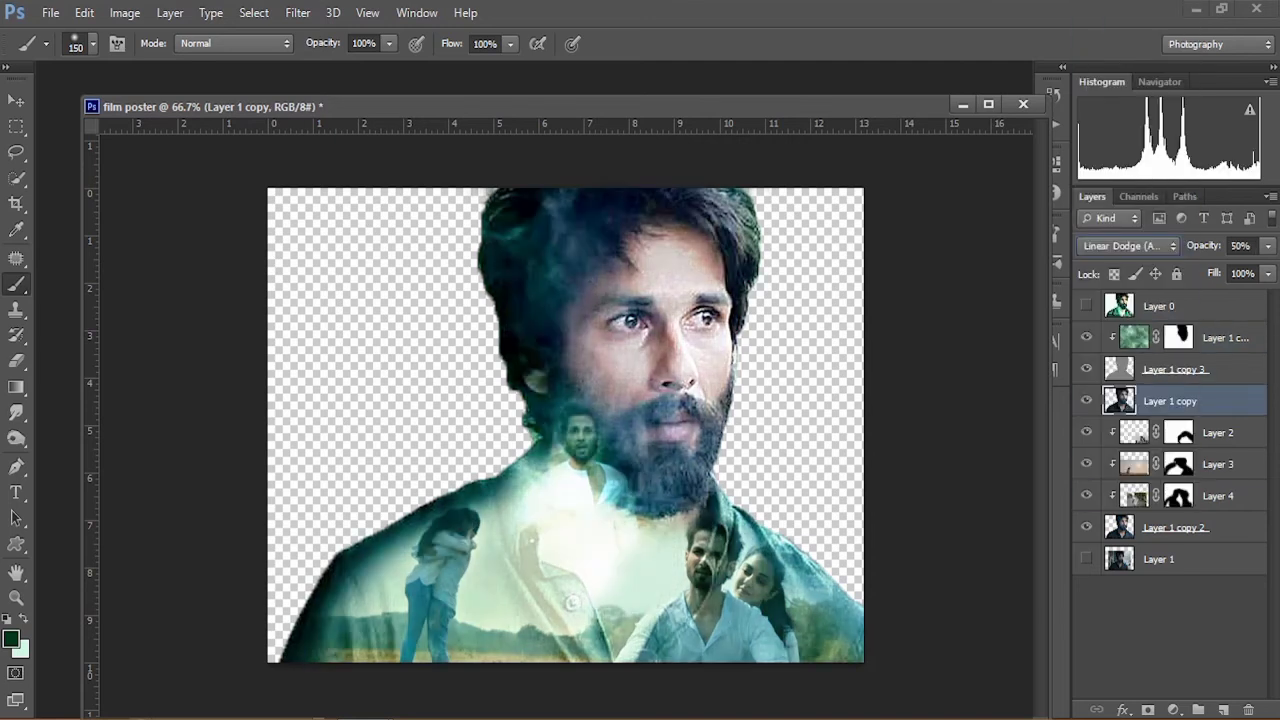
Step: Set the blend mode of Layer 1 copy to Pin Light and its opacity to 40%
left_click(1128, 246)
left_click(1098, 325)
double_click(1242, 246)
type("80")
double_click(1242, 246)
type("40")
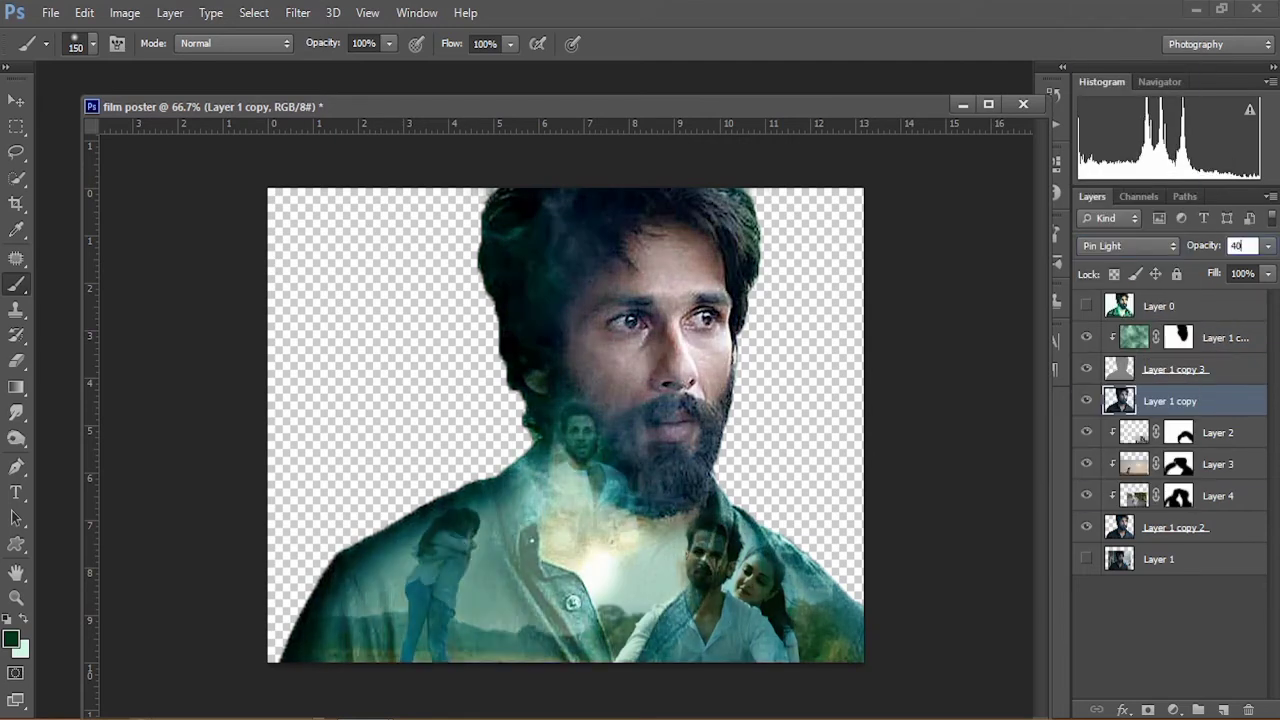
Step: Set the blend modes of Layer 2 and Layer 3 to Screen and of Layer 4 to Linear Dodge (Add)
left_click(1218, 433)
left_click(1128, 246)
left_click(1092, 167)
left_click(1218, 464)
left_click(1128, 246)
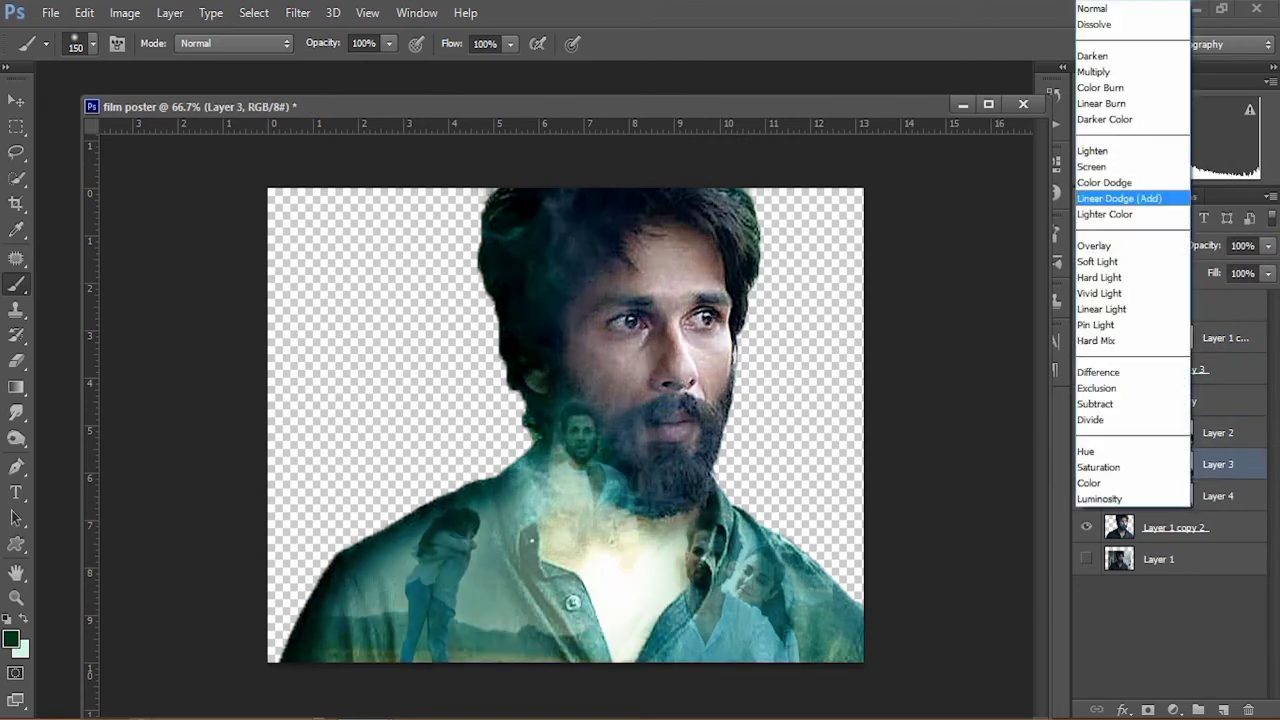
left_click(1092, 167)
left_click(1218, 496)
left_click(1128, 246)
left_click(1119, 198)
left_click(1170, 401)
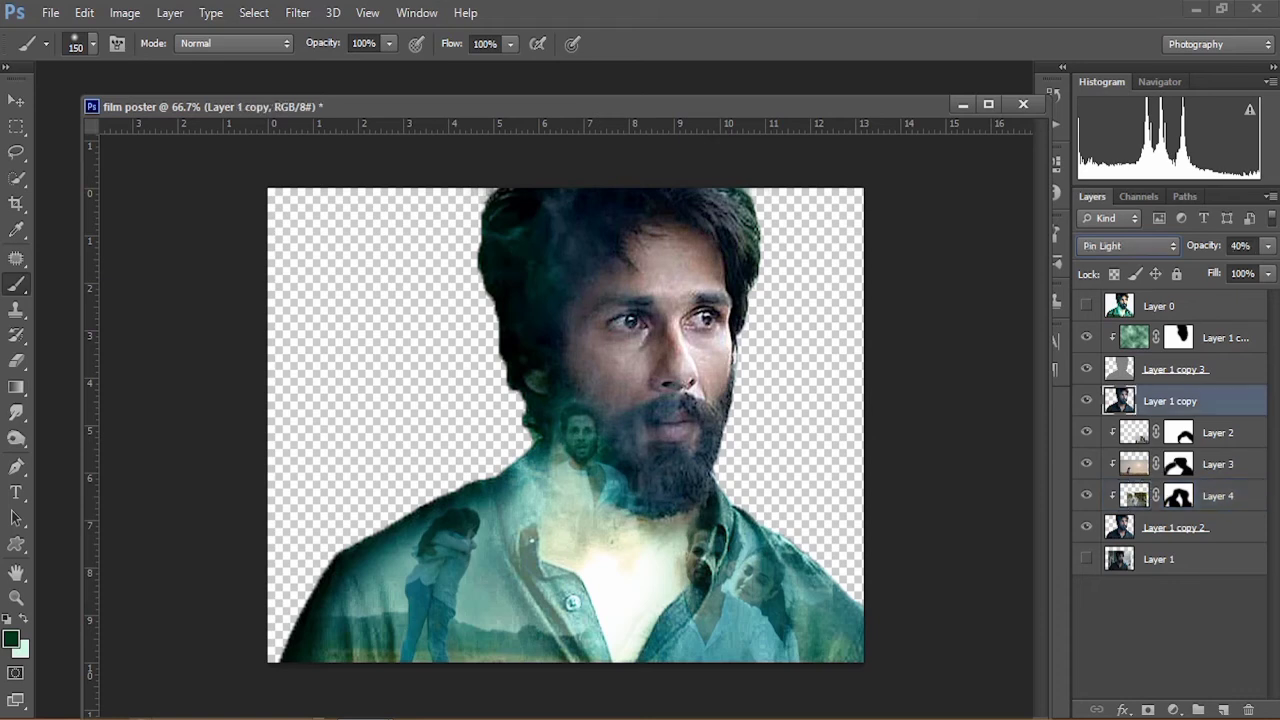
Step: Add a Vibrance adjustment layer above the masked clouds layer with vibrance +100 and saturation -5
left_click(1225, 338)
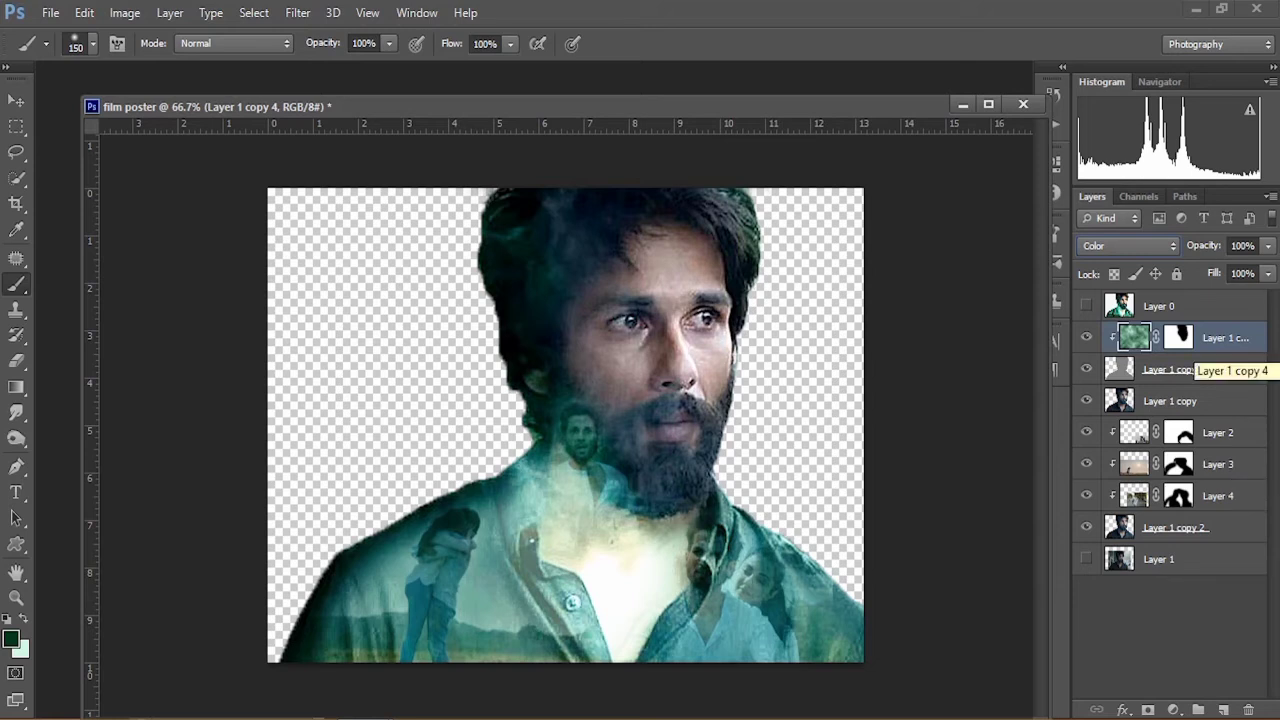
left_click(1173, 709)
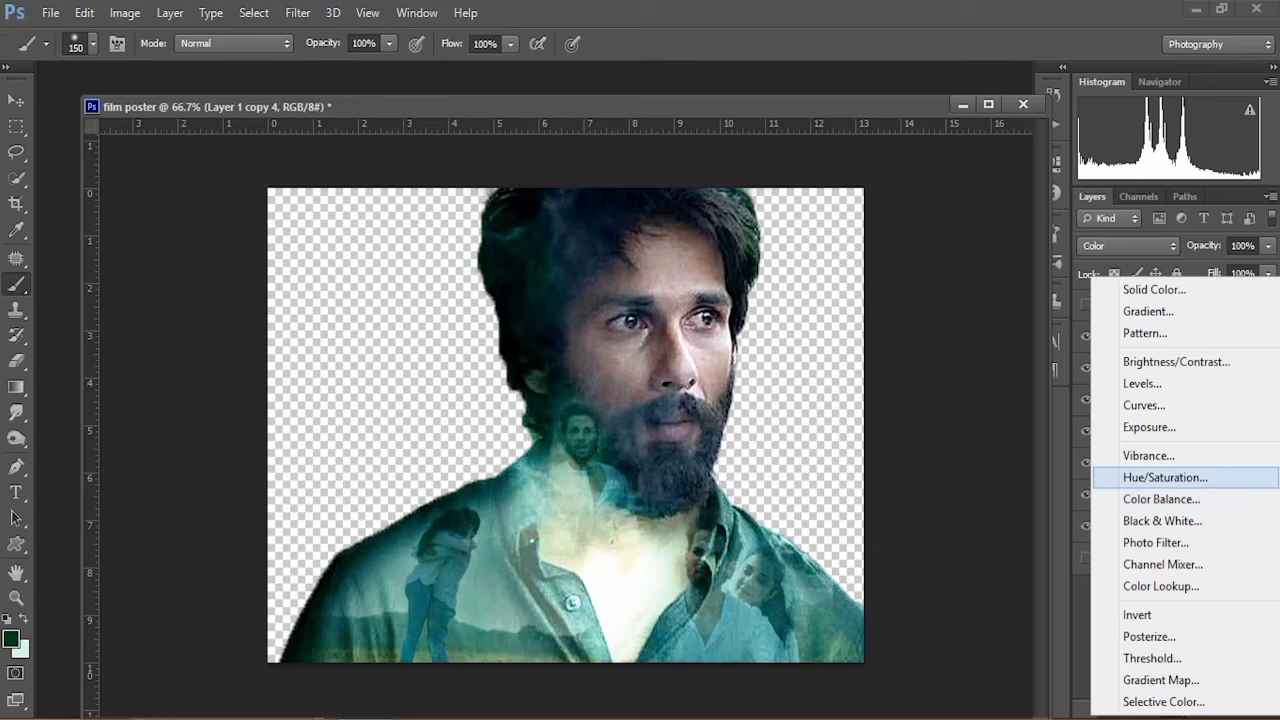
left_click(1148, 456)
left_click_drag(924, 230, 1005, 230)
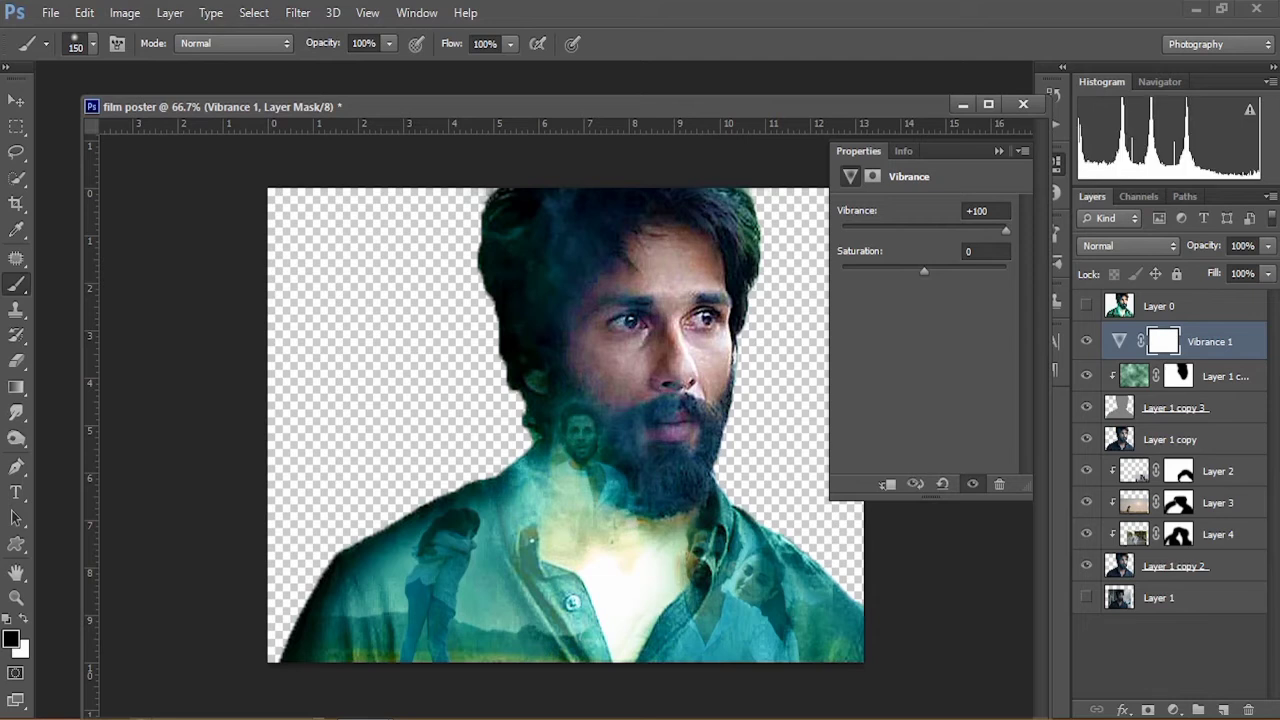
left_click(924, 271)
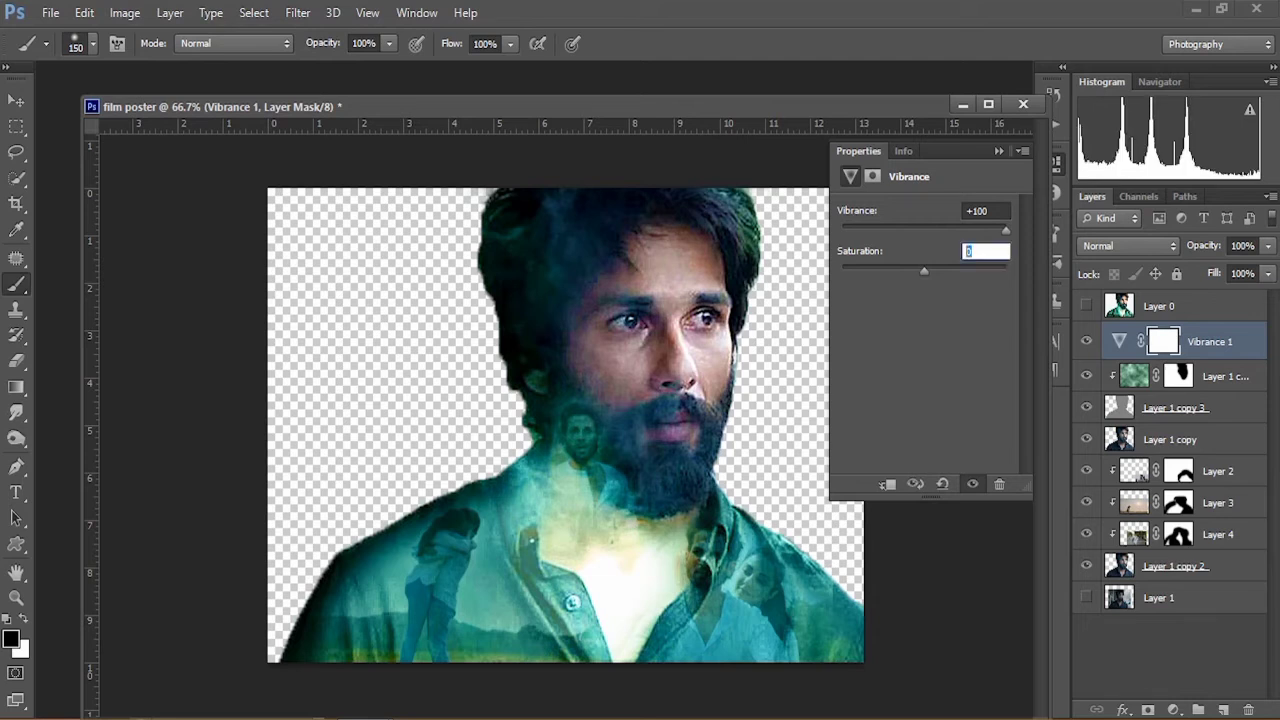
type("-5")
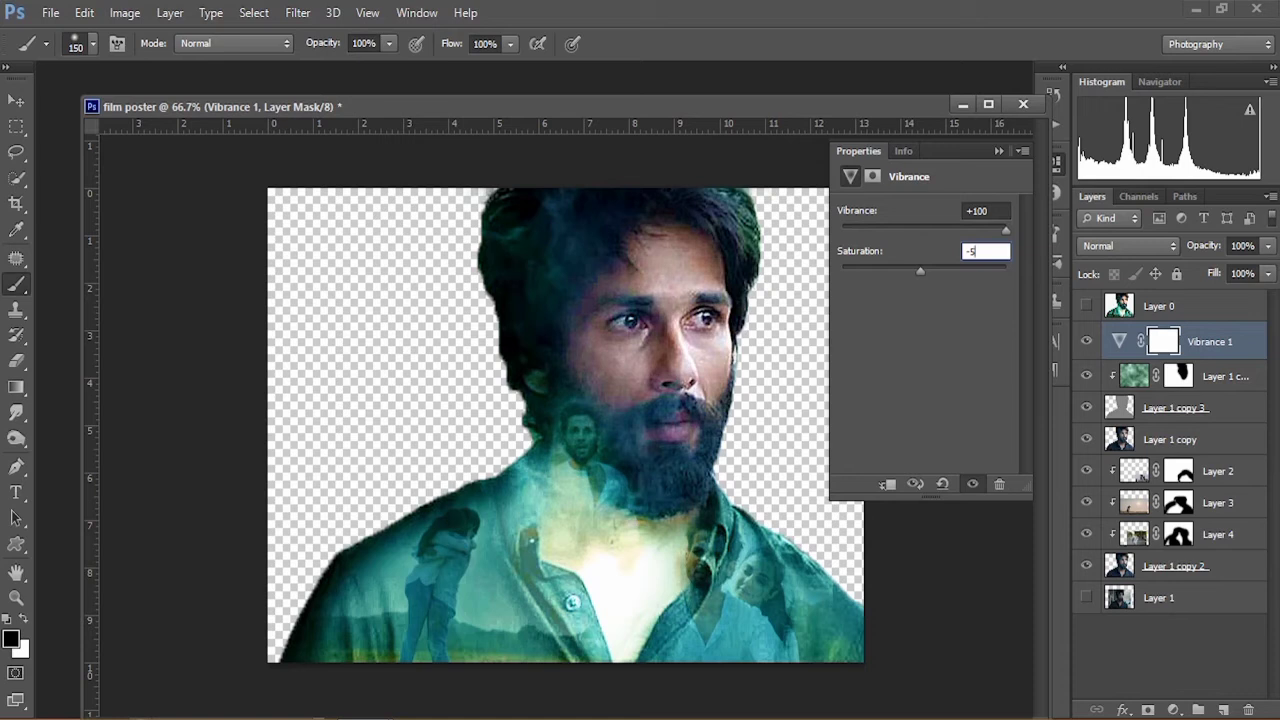
left_click(998, 150)
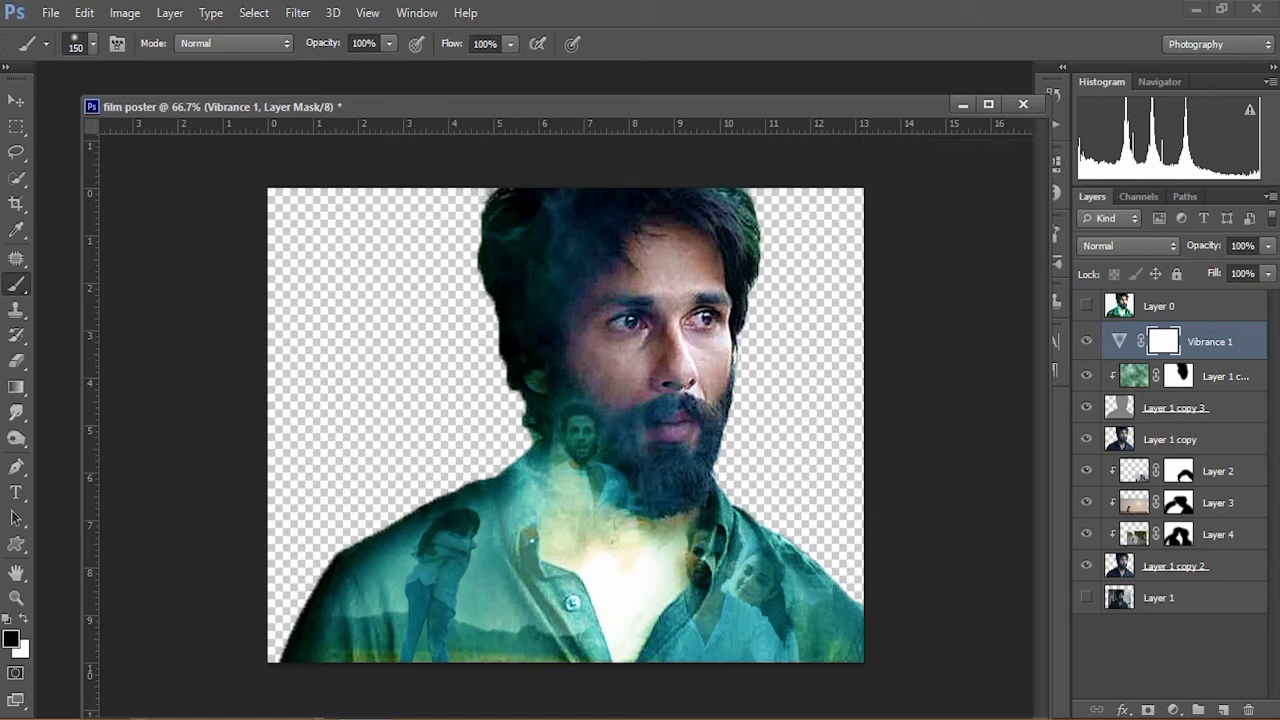
Step: Add a Levels adjustment layer, compare the increased-contrast presets and apply Increase Contrast 1
left_click(1173, 710)
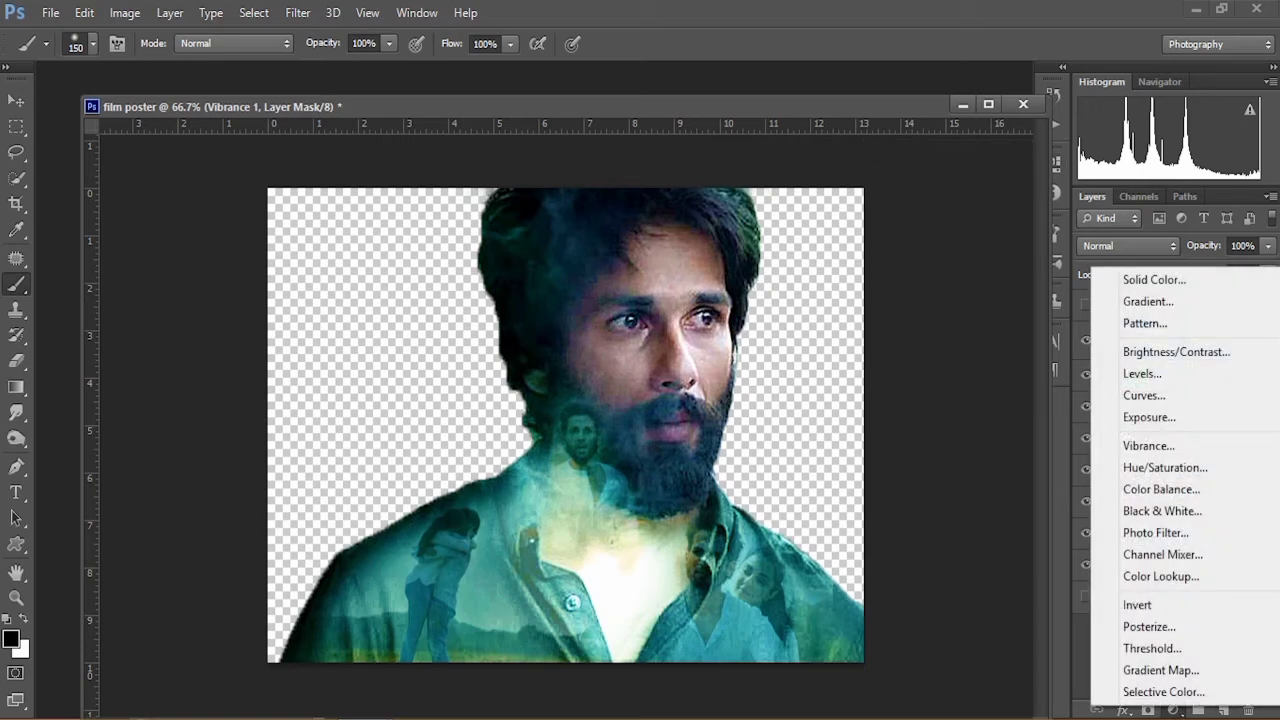
left_click(1142, 373)
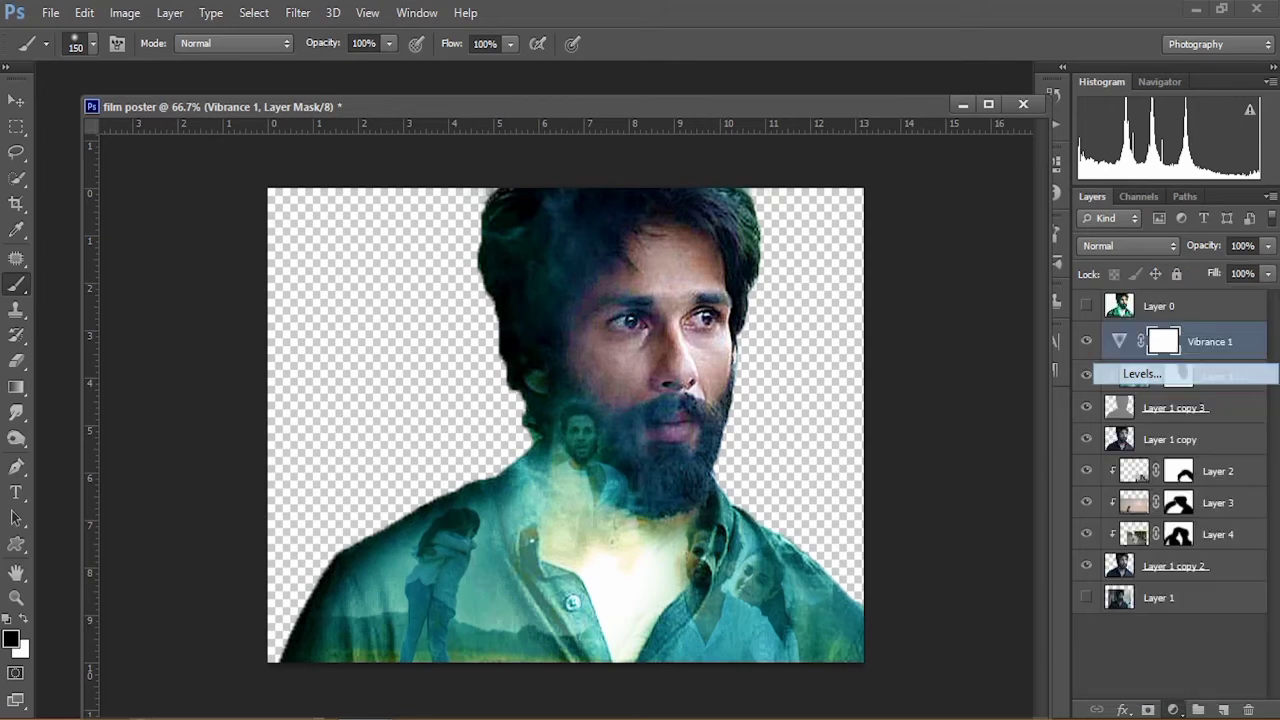
left_click(937, 212)
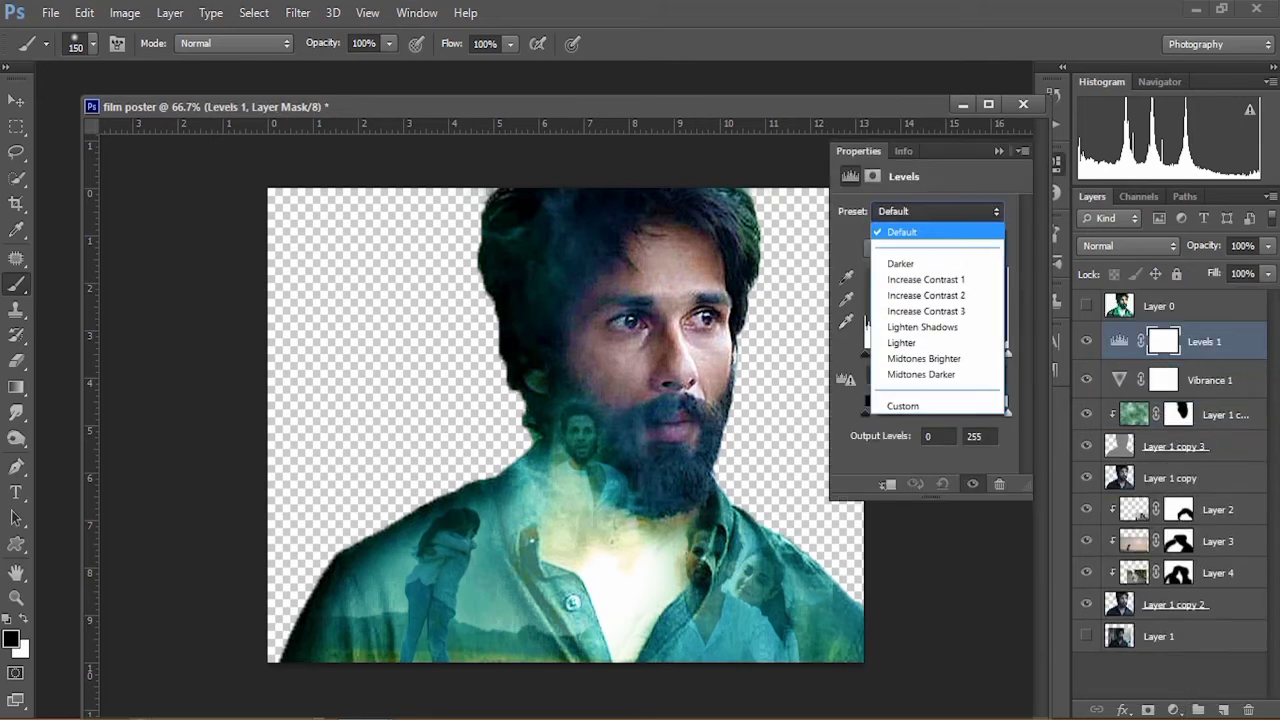
left_click(926, 279)
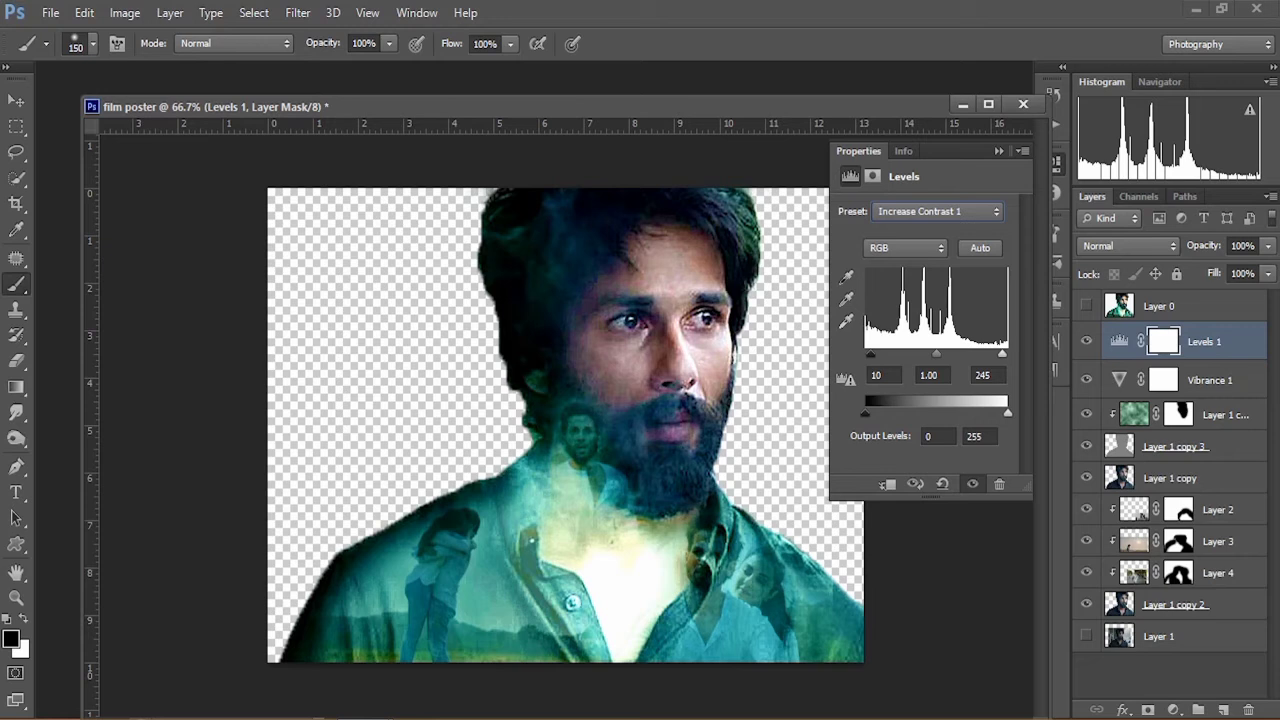
key("Down")
key("Down")
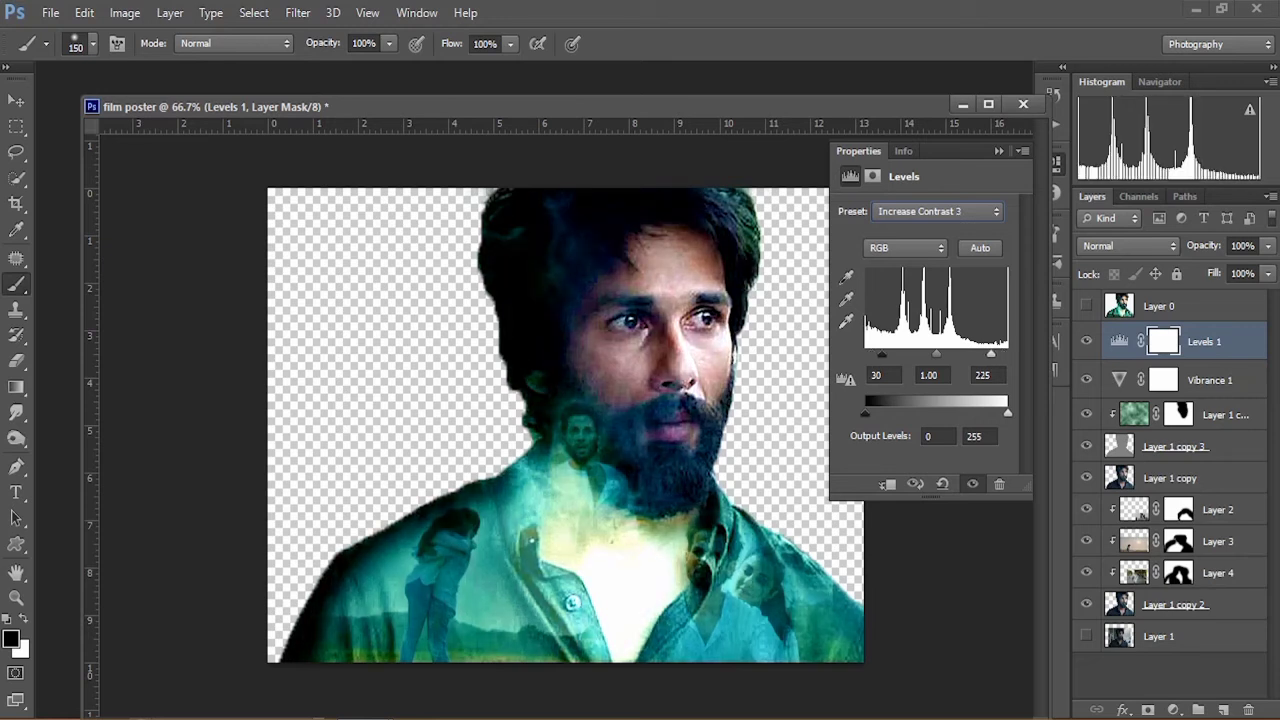
left_click(937, 212)
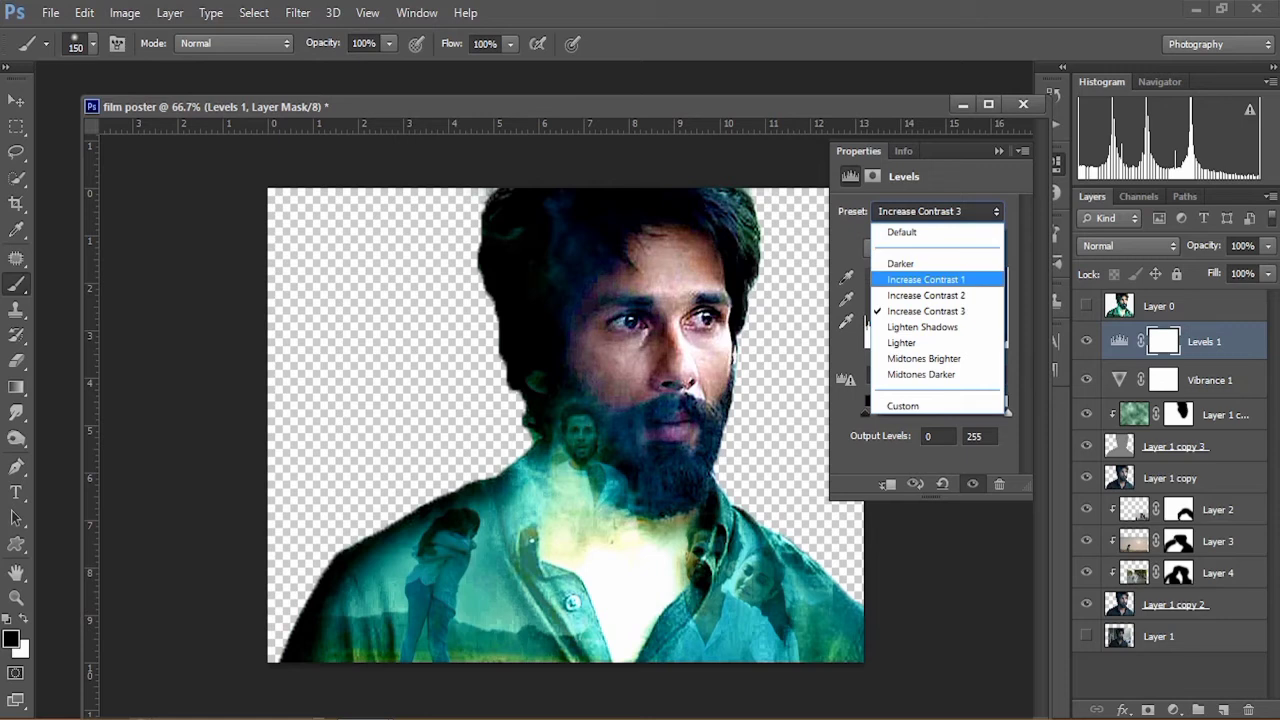
left_click(926, 279)
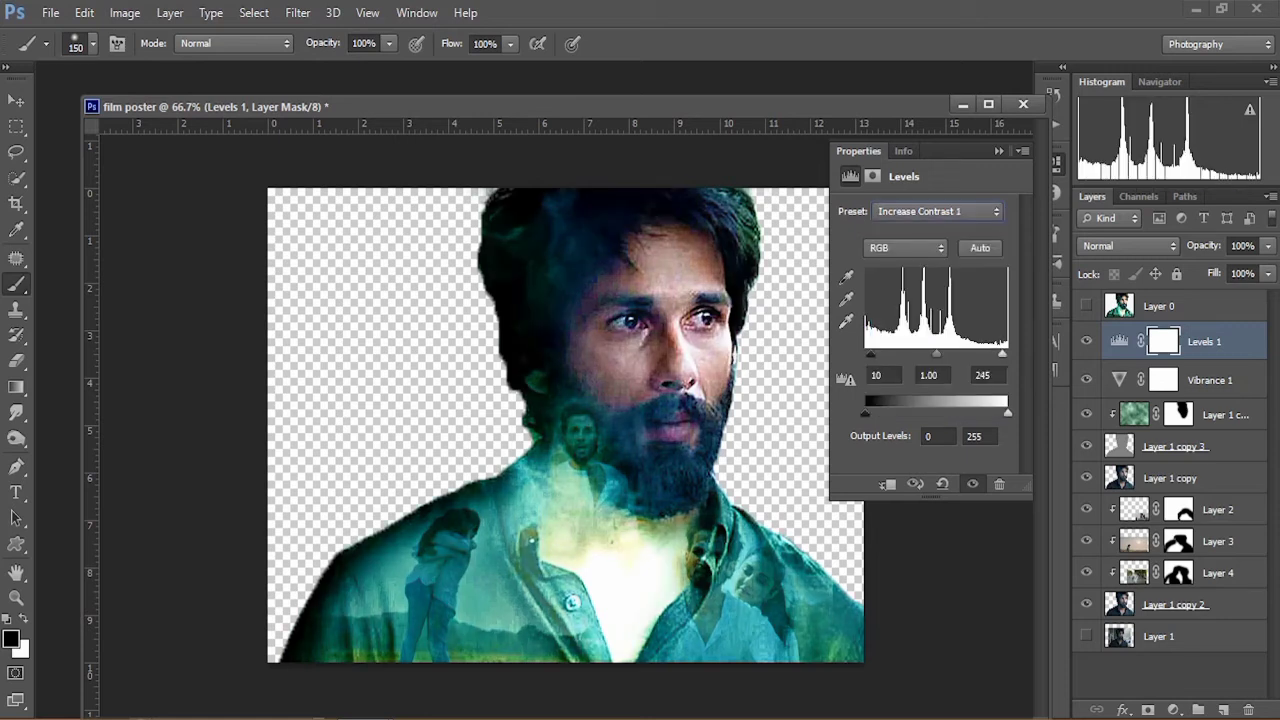
left_click(998, 151)
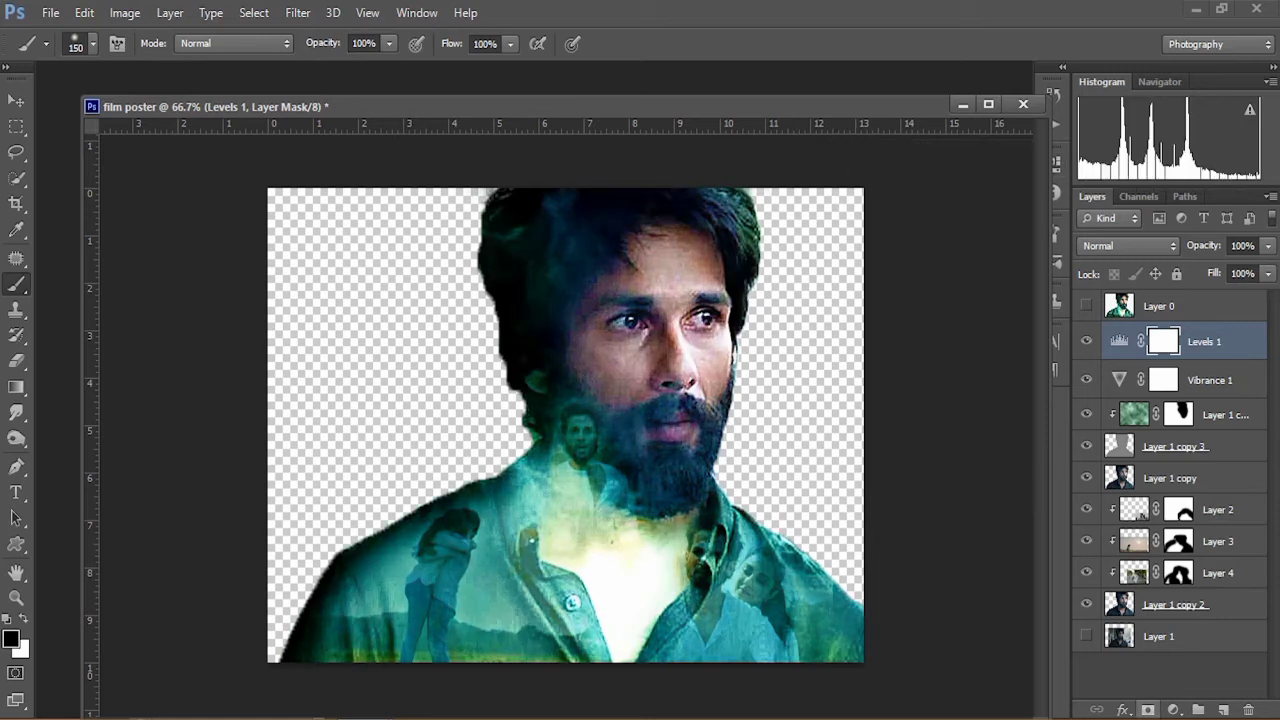
Step: Add a Curves adjustment layer with the Linear Contrast (RGB) preset and compare the result with the reference poster on Layer 0
left_click(1173, 709)
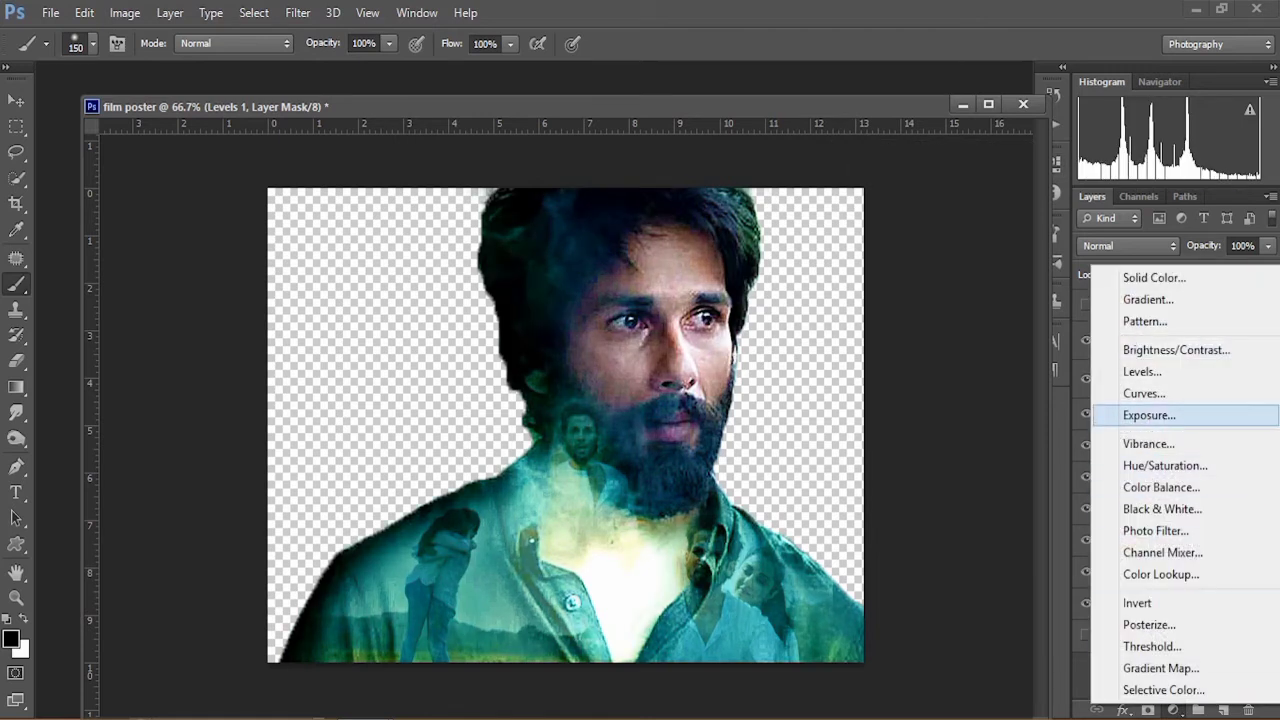
left_click(1144, 393)
left_click(942, 211)
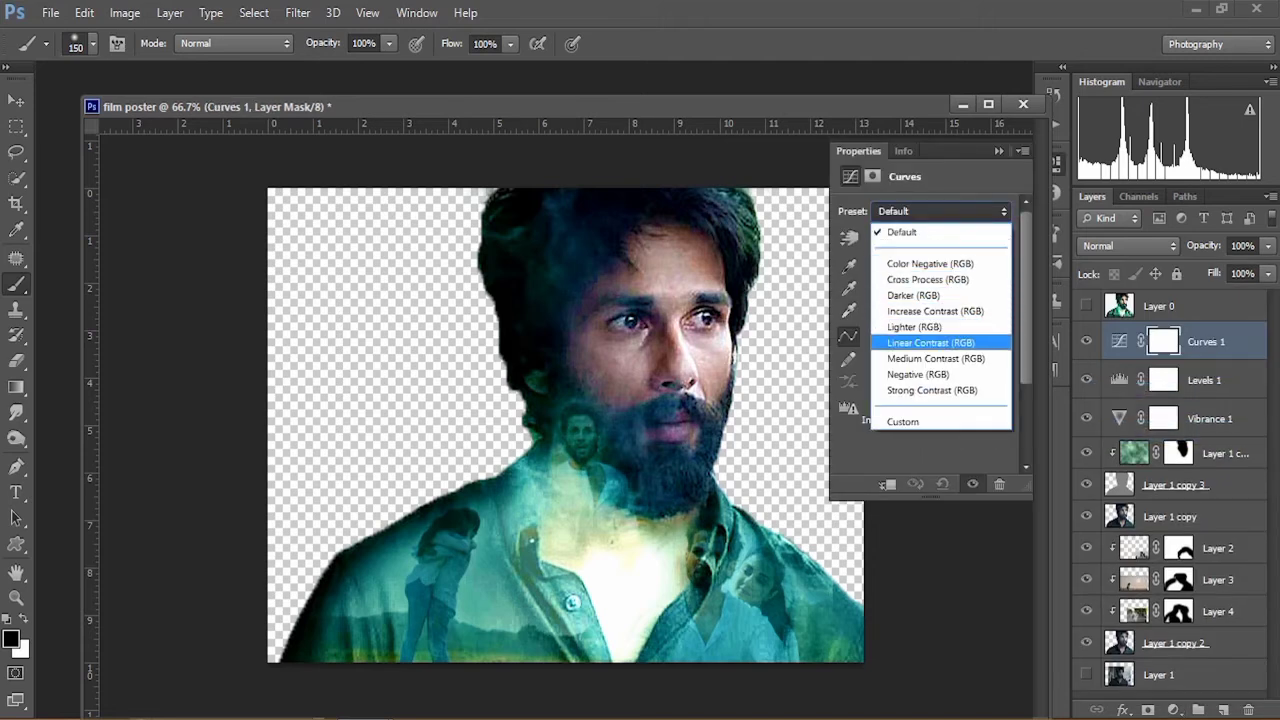
left_click(930, 342)
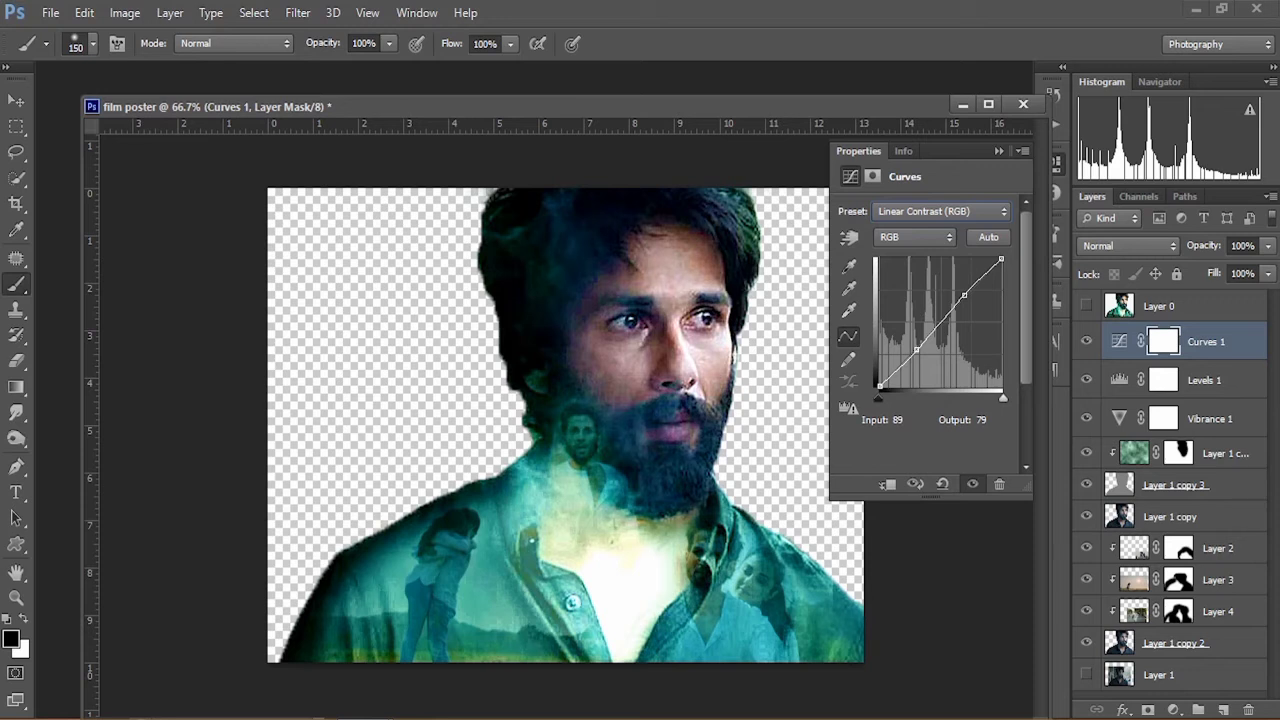
left_click(998, 151)
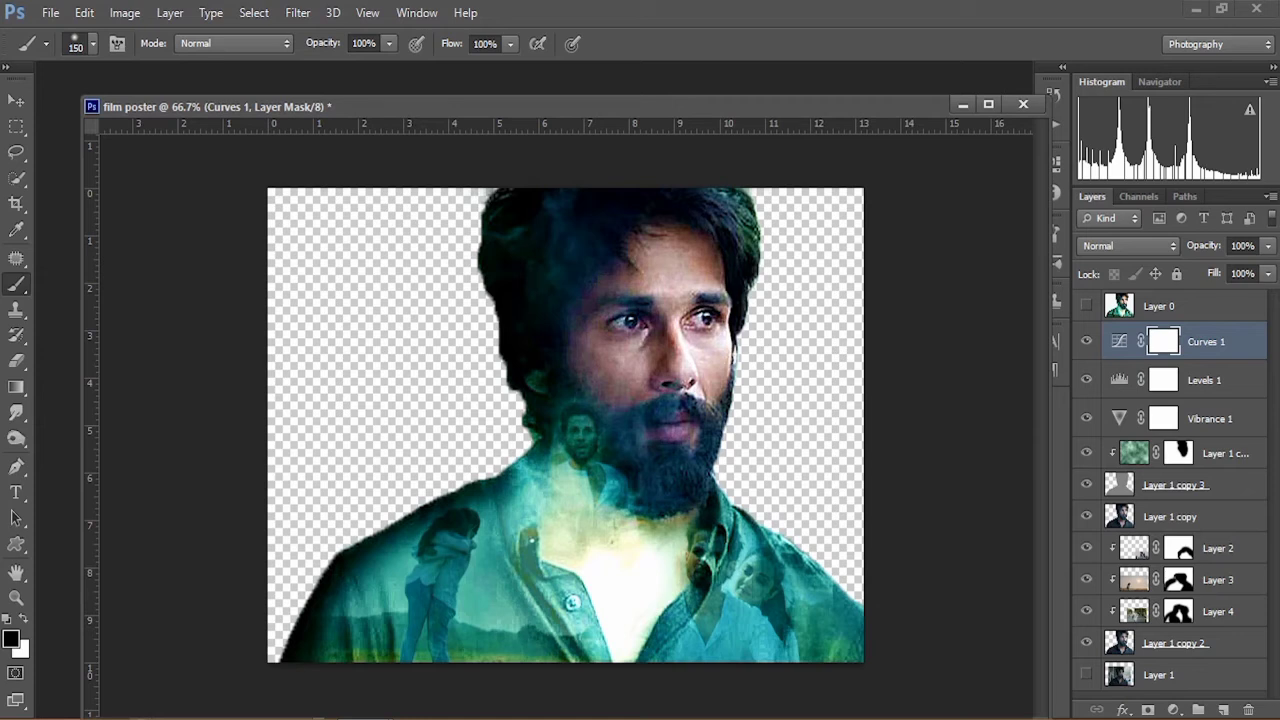
left_click(1086, 305)
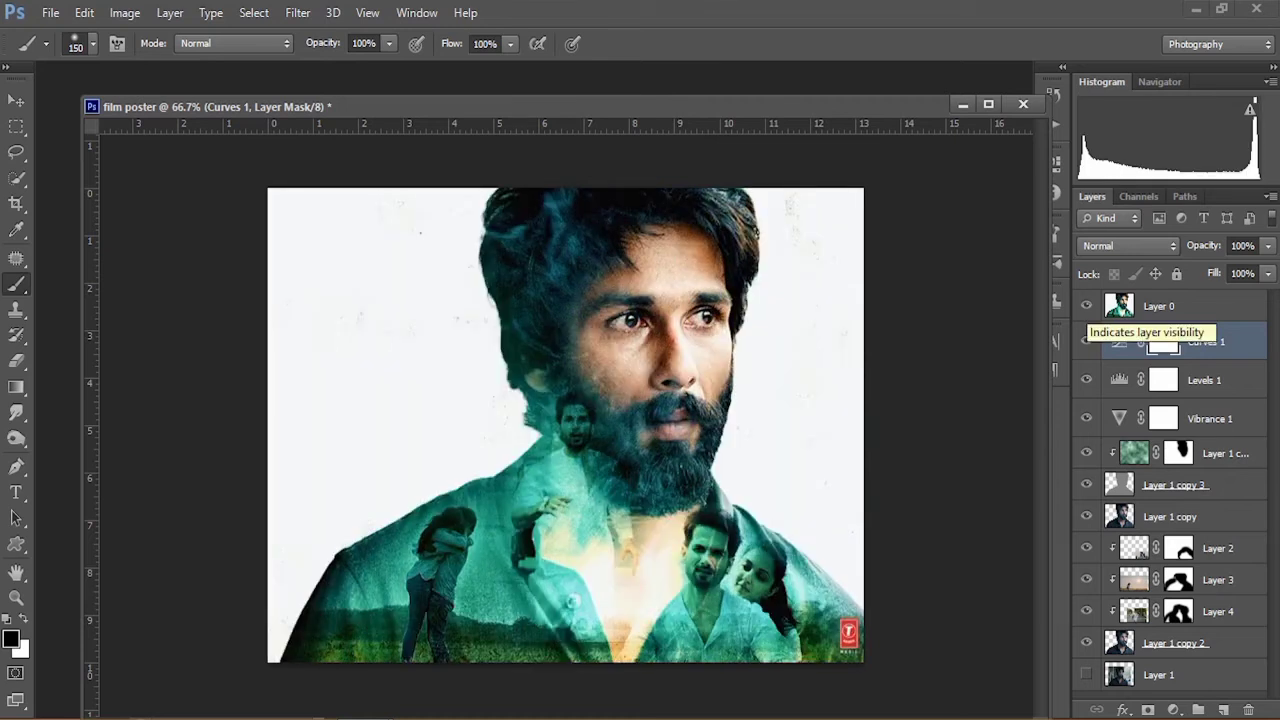
left_click(1086, 305)
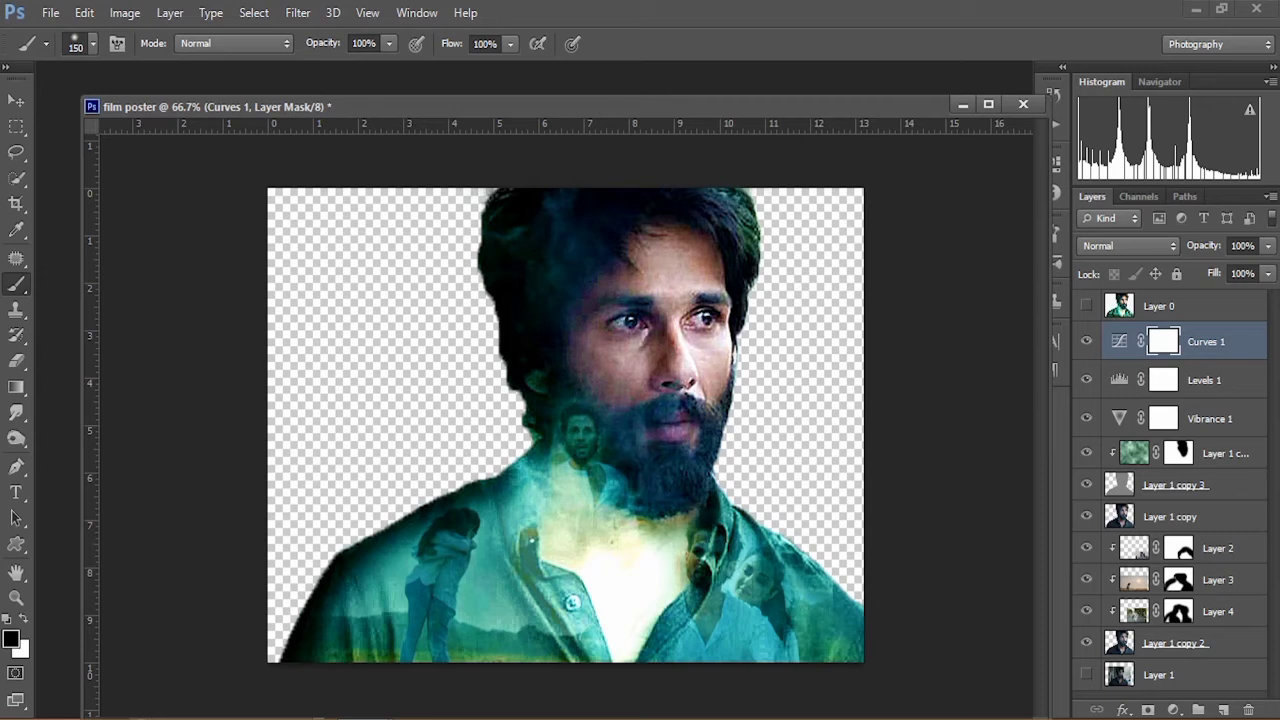
Step: Add a Color Lookup adjustment layer, load the 2Strip.look 3D LUT and step through the following LUT files
left_click(1174, 709)
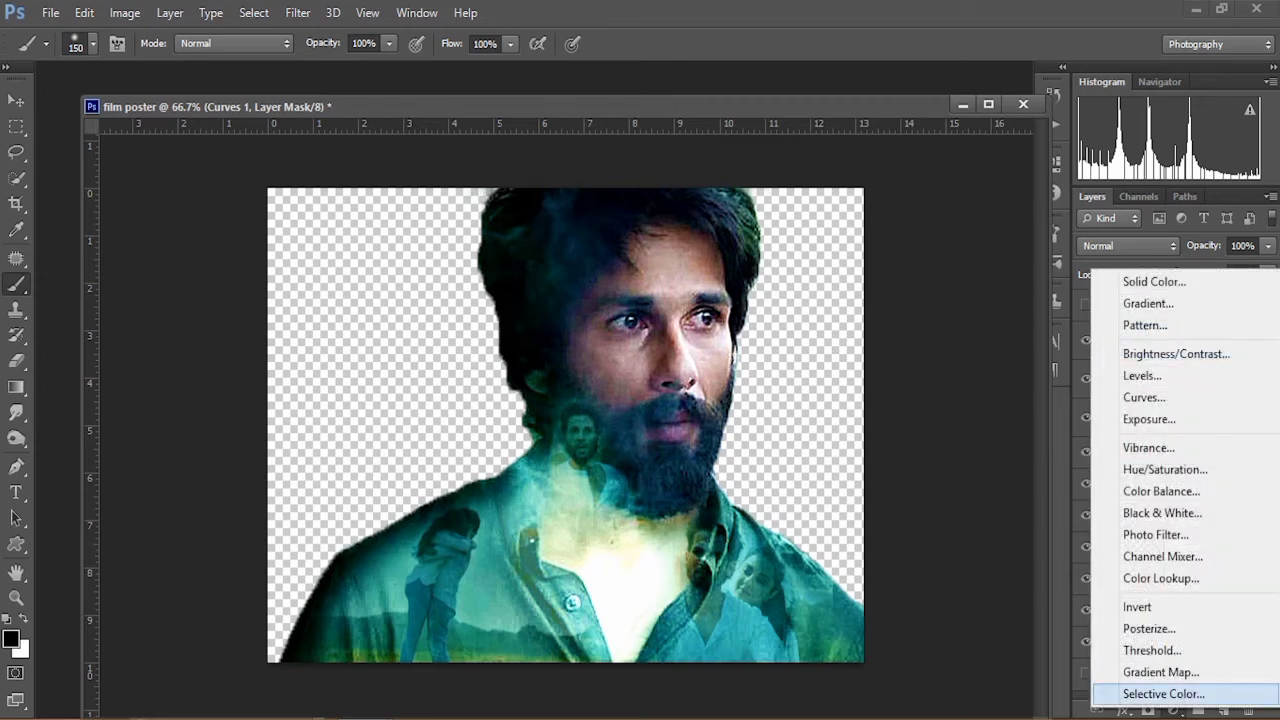
left_click(1160, 578)
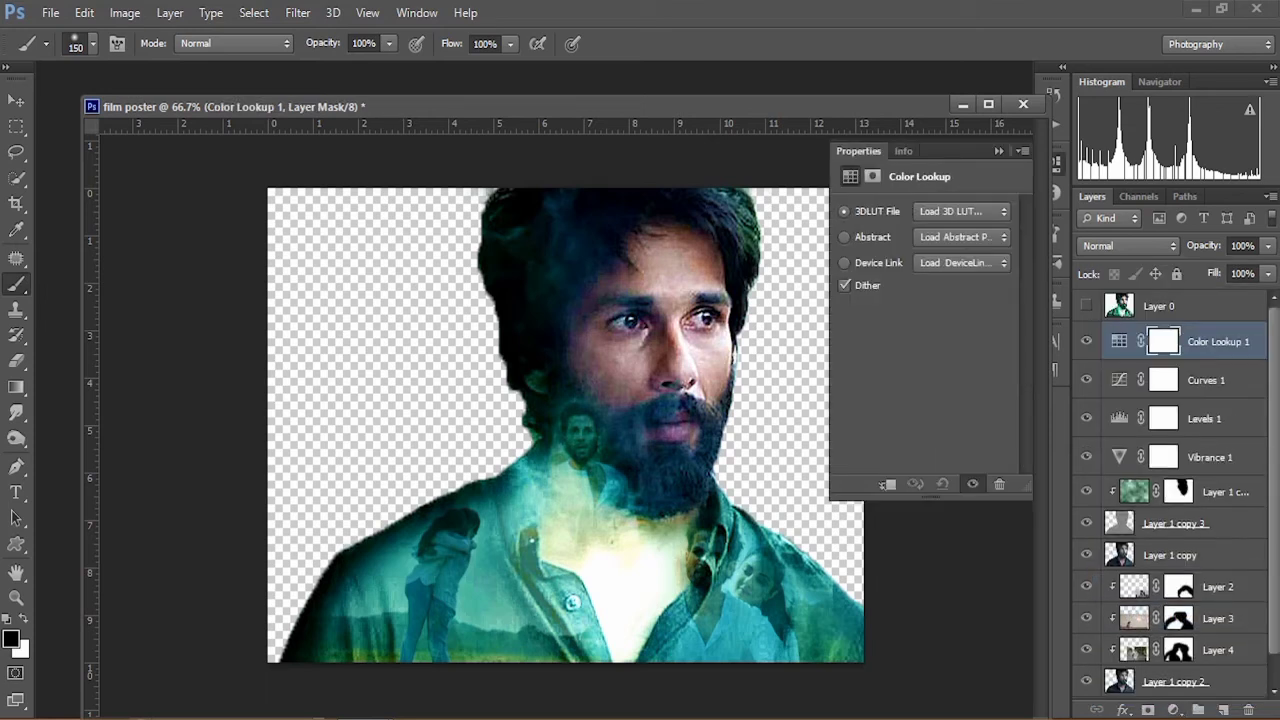
left_click(962, 211)
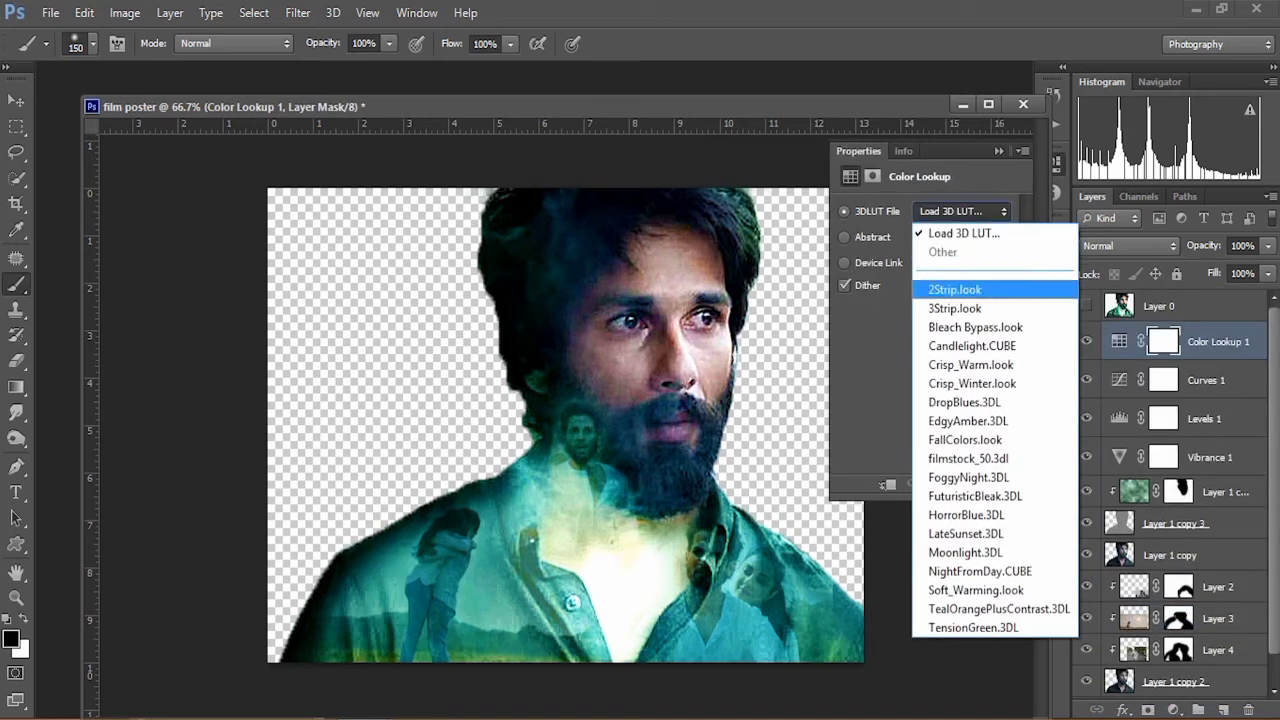
left_click(960, 286)
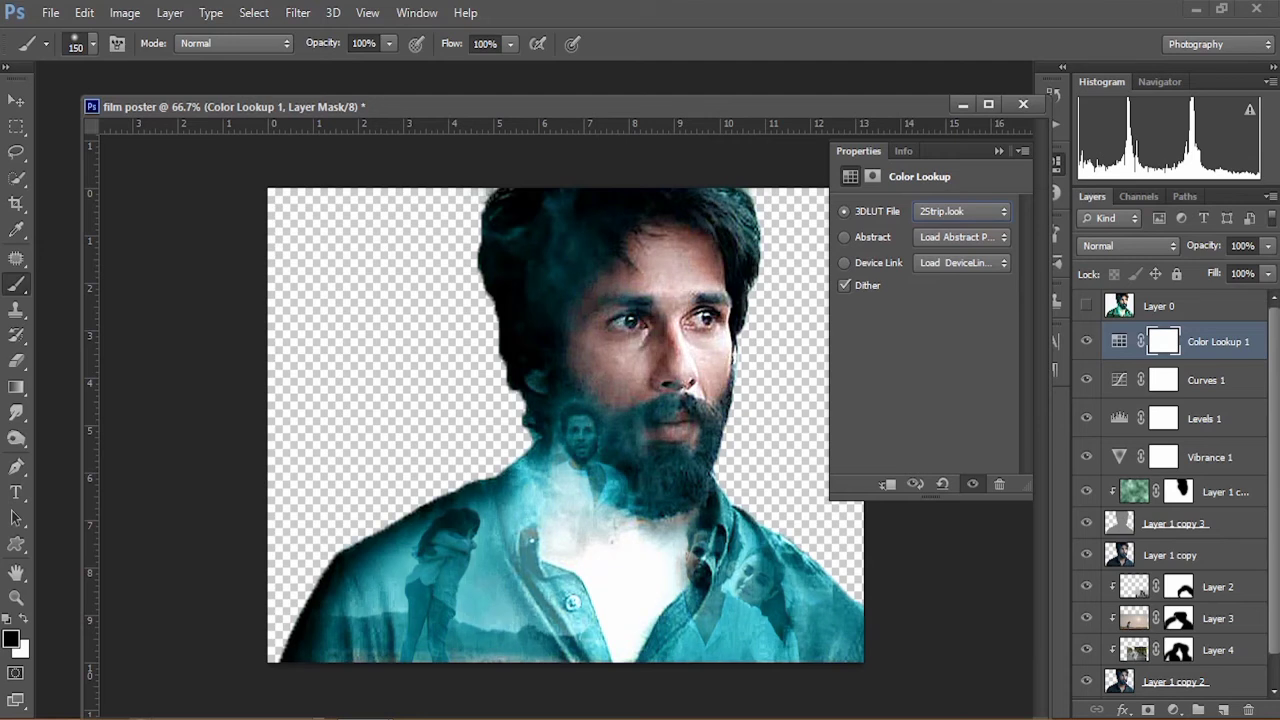
key("Down")
key("Down")
key("Down")
key("Down")
key("Down")
key("Down")
key("Down")
key("Down")
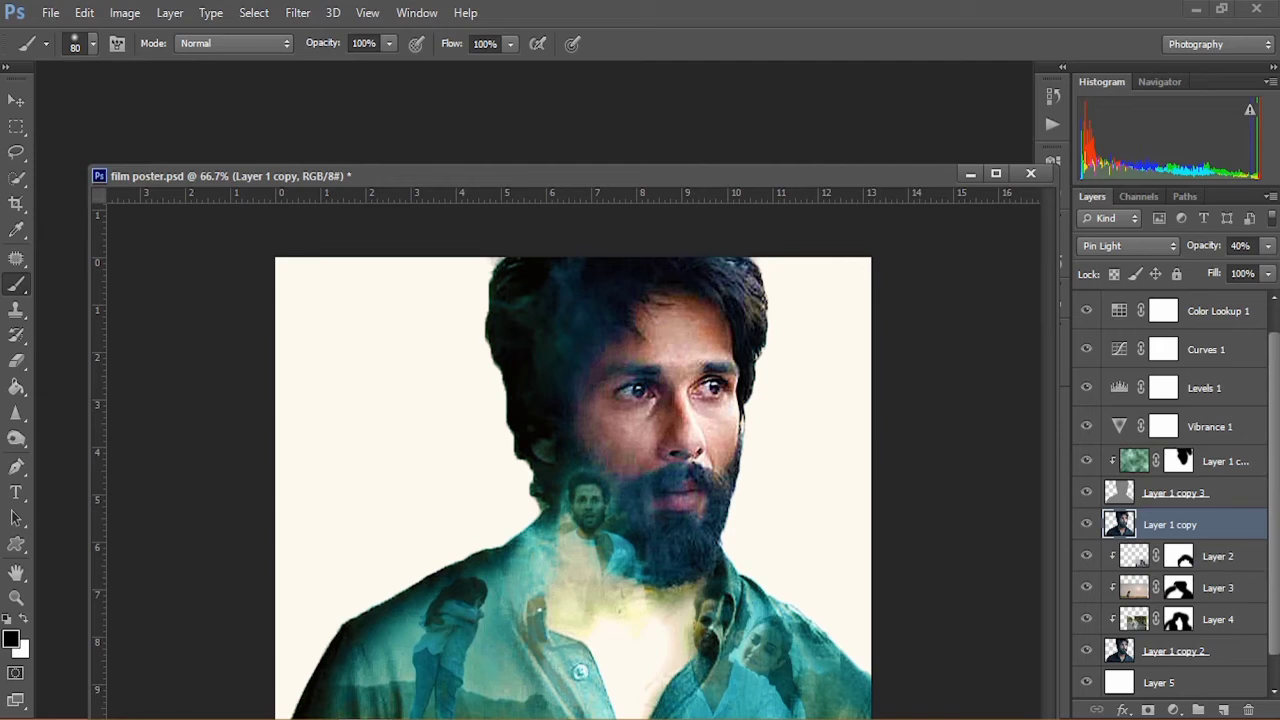
Step: Show the reference poster on Layer 0 briefly to compare it with the composite, and hide it again
scroll(1170, 526, "up", 1)
left_click(1086, 305)
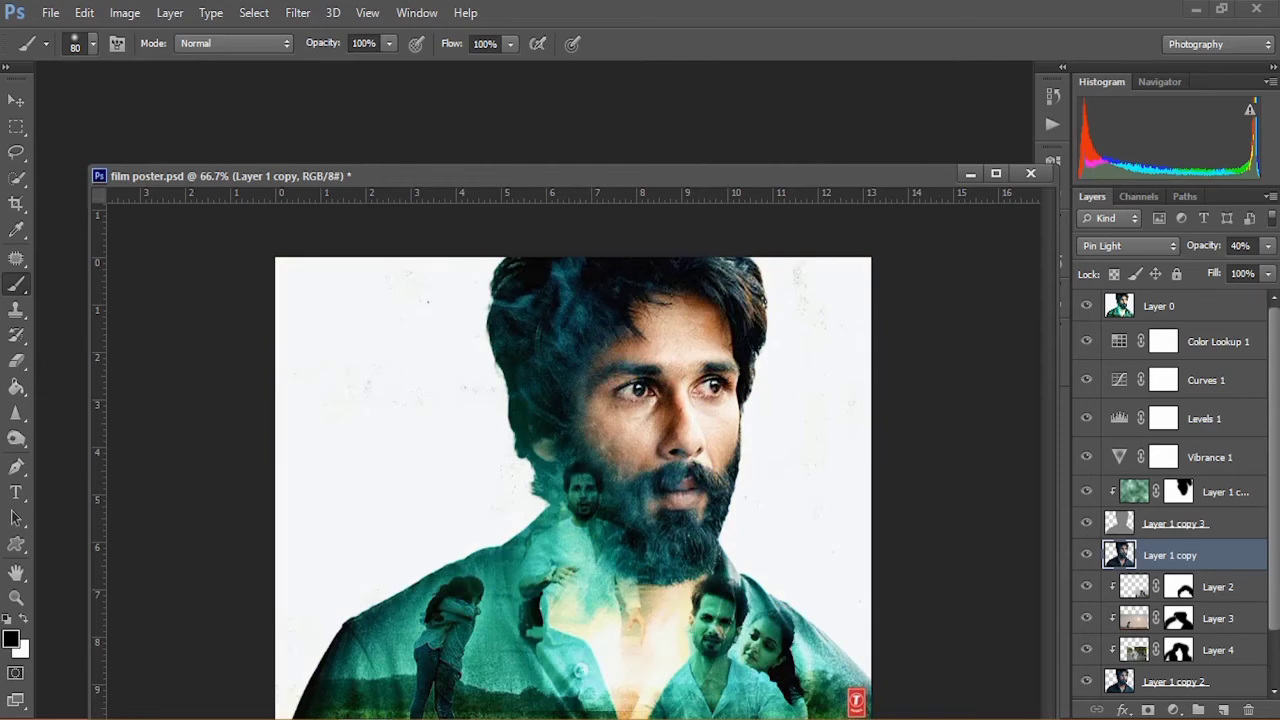
left_click(1086, 305)
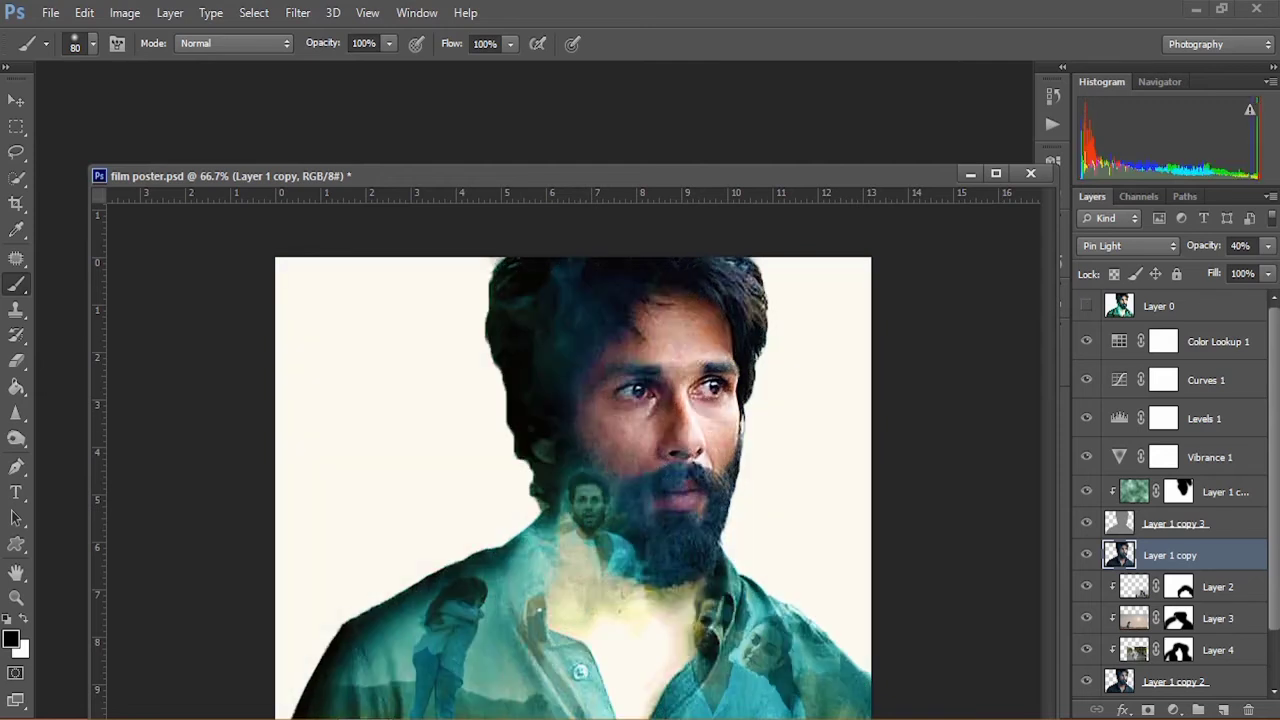
Step: Duplicate Layer 1 copy and add a white layer mask to the duplicate
right_click(1160, 555)
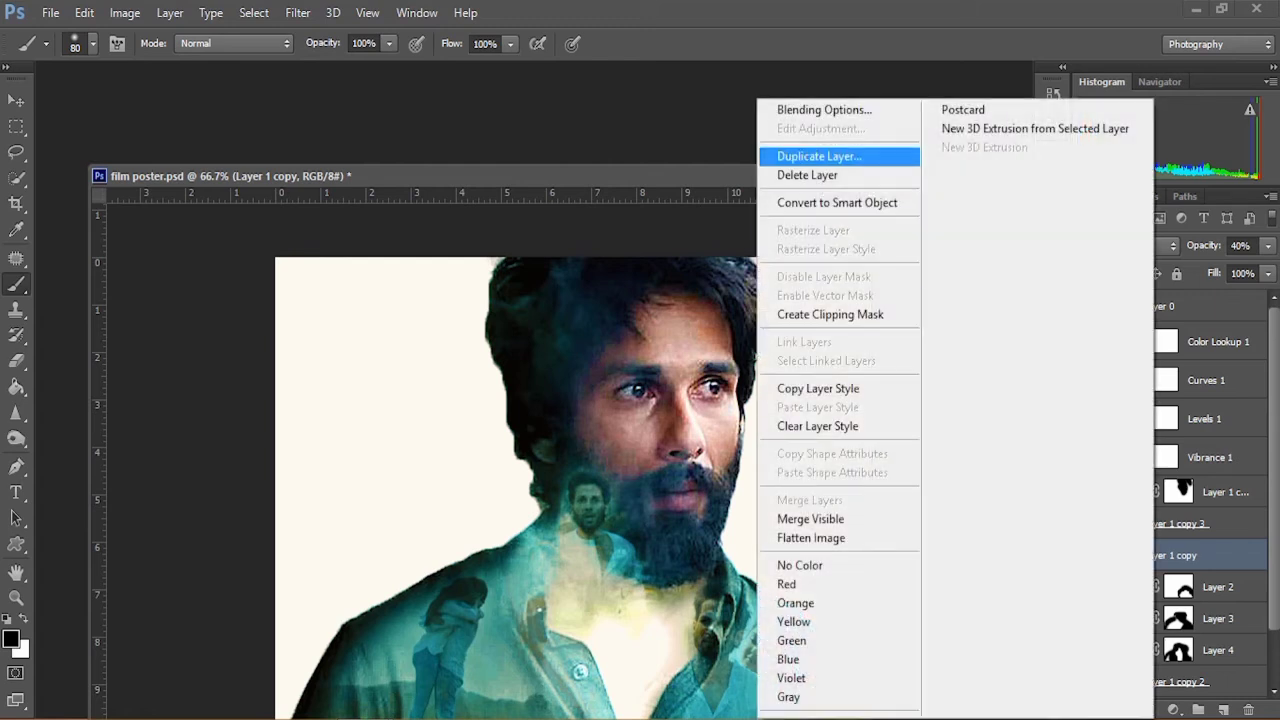
left_click(819, 156)
key("Return")
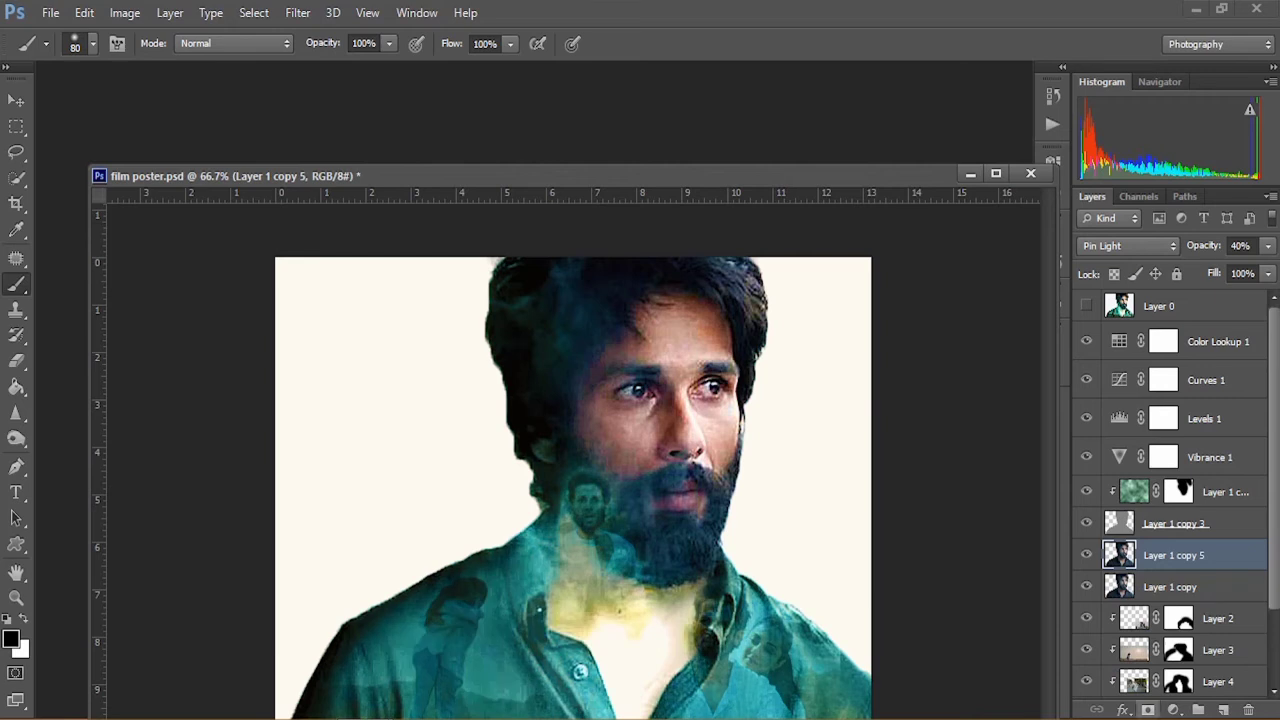
left_click(1148, 709)
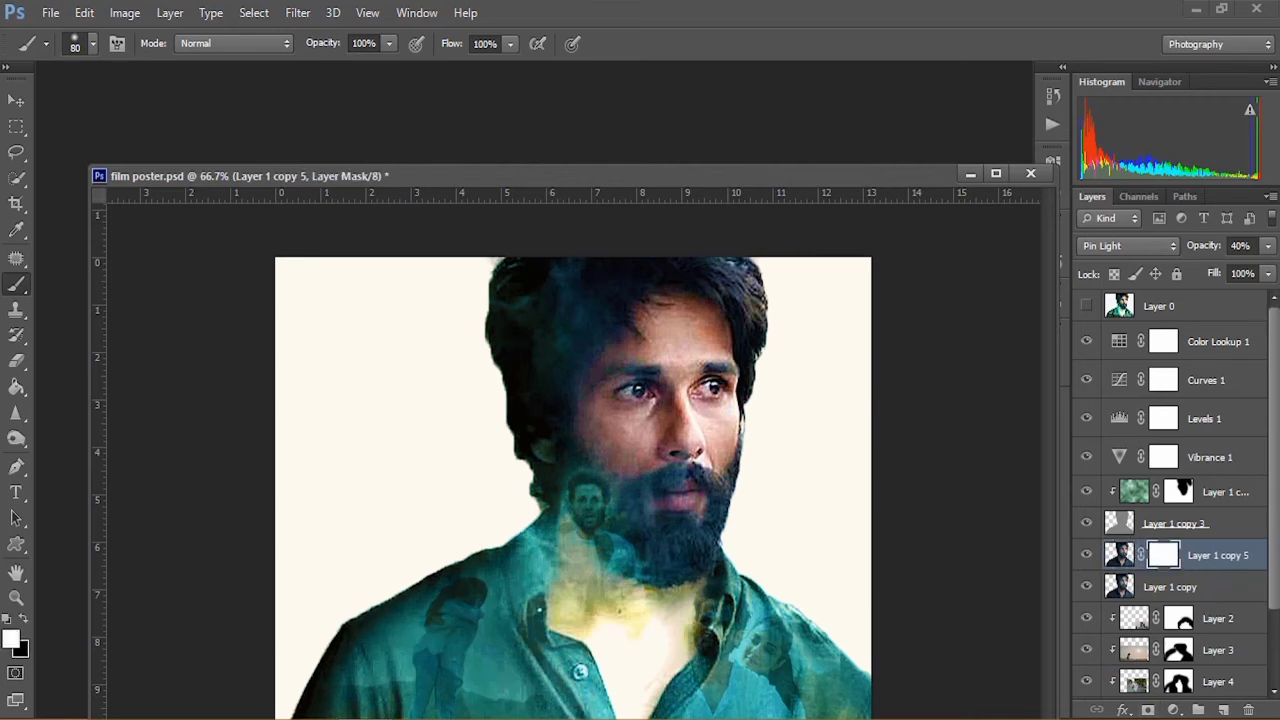
Step: Paint black on the Layer 1 copy 5 mask over the face and scene photos, enlarging the brush to 125, and undo the last stroke
key("x")
mouse_move(673, 414)
left_mouse_down()
mouse_move(695, 482)
mouse_move(748, 480)
left_mouse_up()
key("bracketright")
key("bracketright")
mouse_move(706, 602)
left_mouse_down()
mouse_move(752, 640)
mouse_move(734, 620)
mouse_move(700, 617)
mouse_move(615, 695)
mouse_move(588, 530)
mouse_move(615, 585)
mouse_move(560, 690)
mouse_move(545, 600)
mouse_move(550, 700)
mouse_move(440, 650)
mouse_move(458, 615)
mouse_move(350, 680)
left_mouse_up()
mouse_move(489, 608)
left_mouse_down()
mouse_move(508, 682)
mouse_move(492, 612)
left_mouse_up()
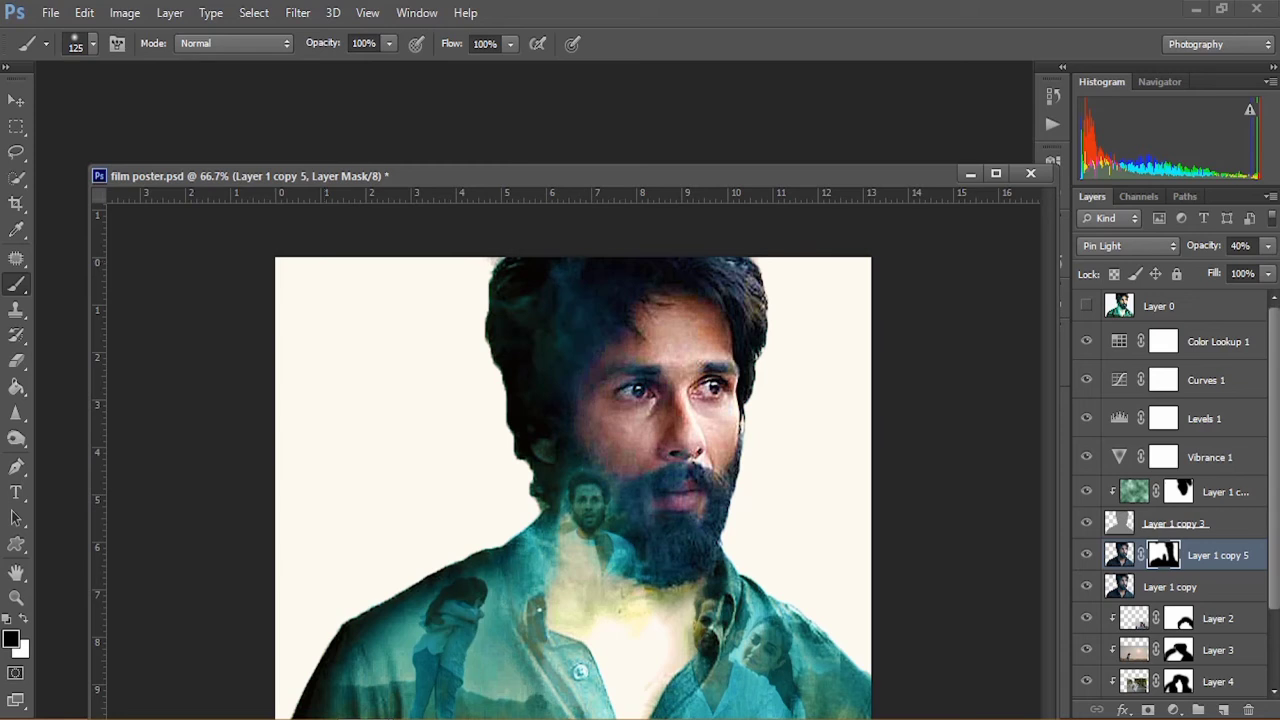
left_click_drag(600, 570, 530, 568)
key("ctrl+z")
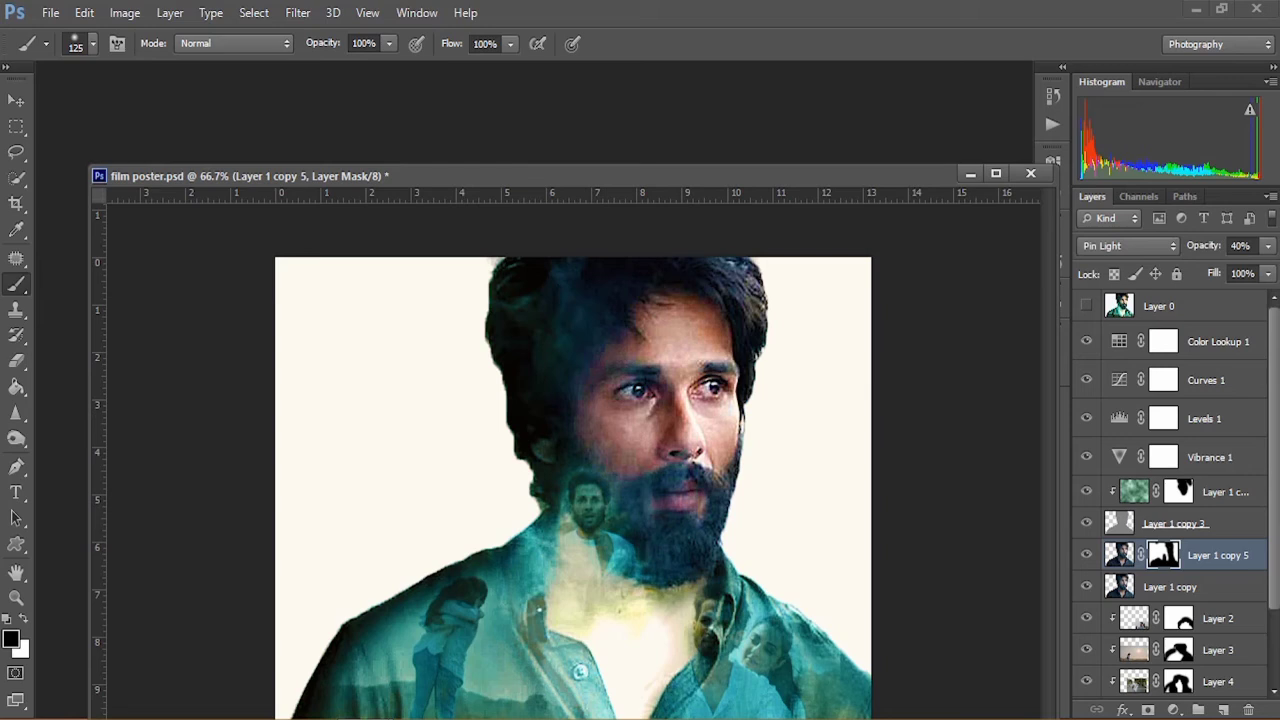
Step: Sharpen the portrait image on Layer 1 copy 5 with the Sharpen tool at size 175 and 100% strength
left_click(1119, 555)
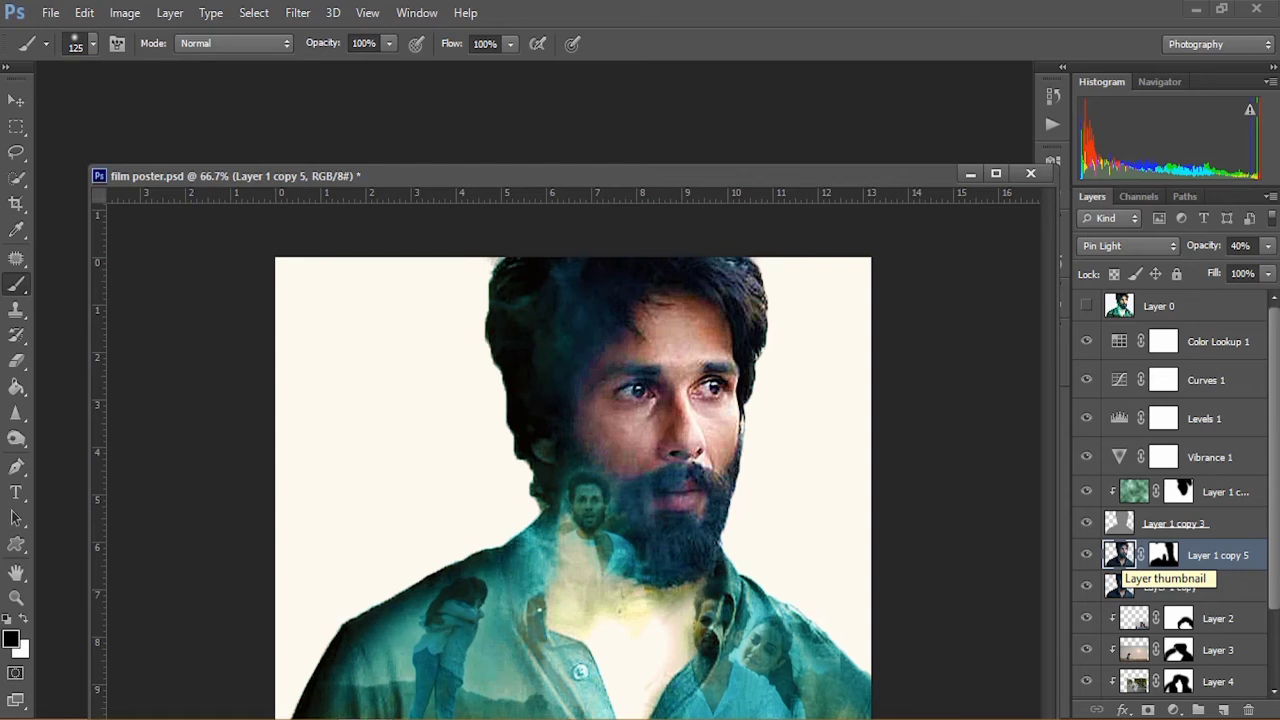
left_click(16, 413)
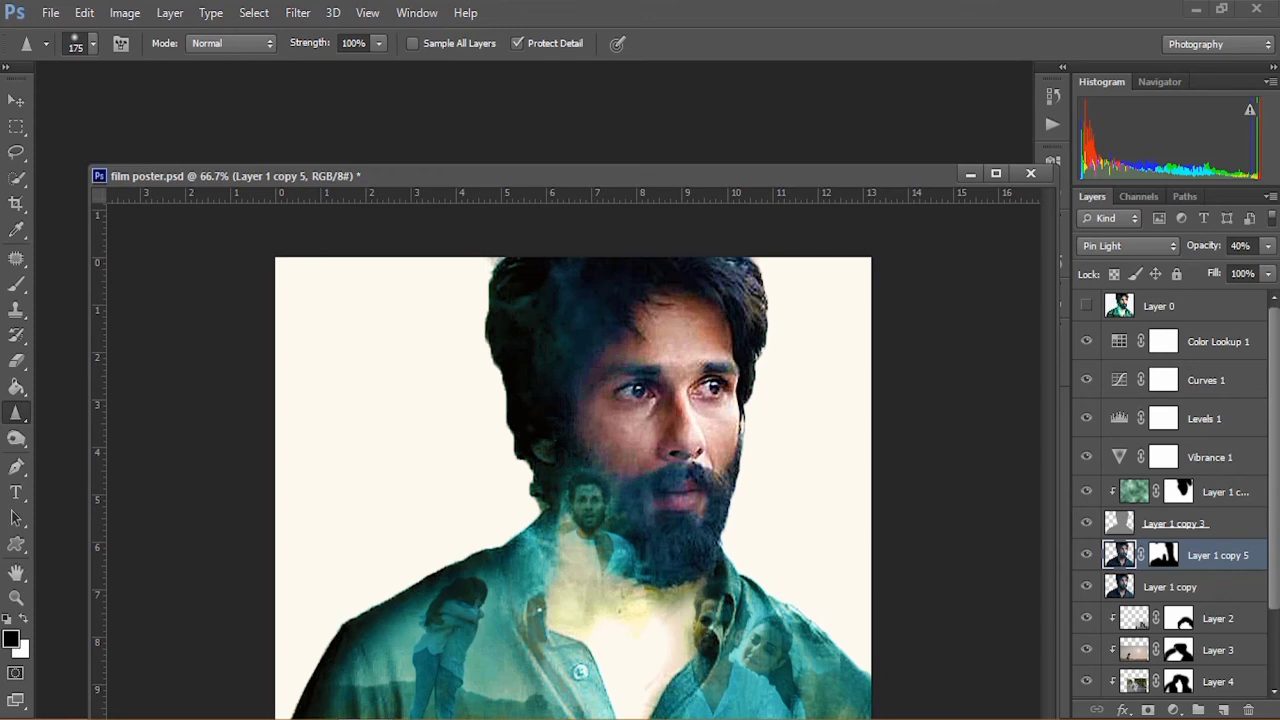
Step: Try Vivid Light and Linear Dodge (Add) on Layer 1 copy 5, and settle on Screen at 40% opacity
left_click(1128, 245)
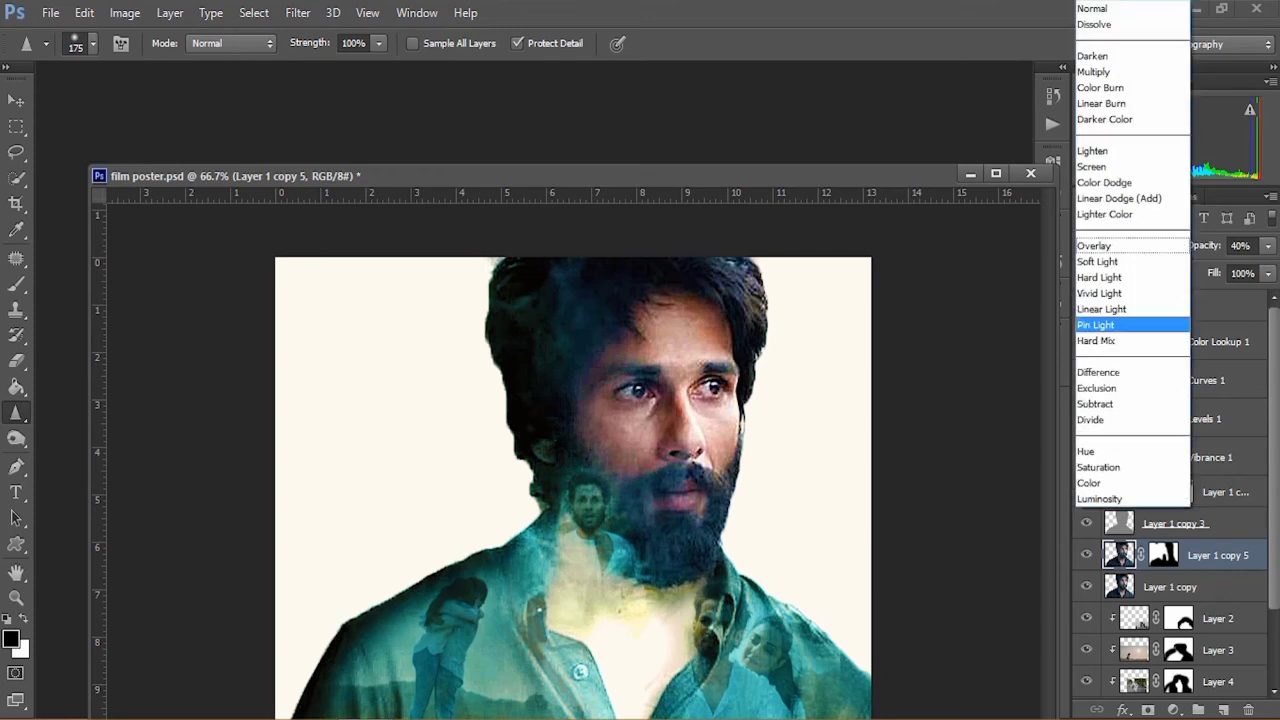
key("Up")
key("Up")
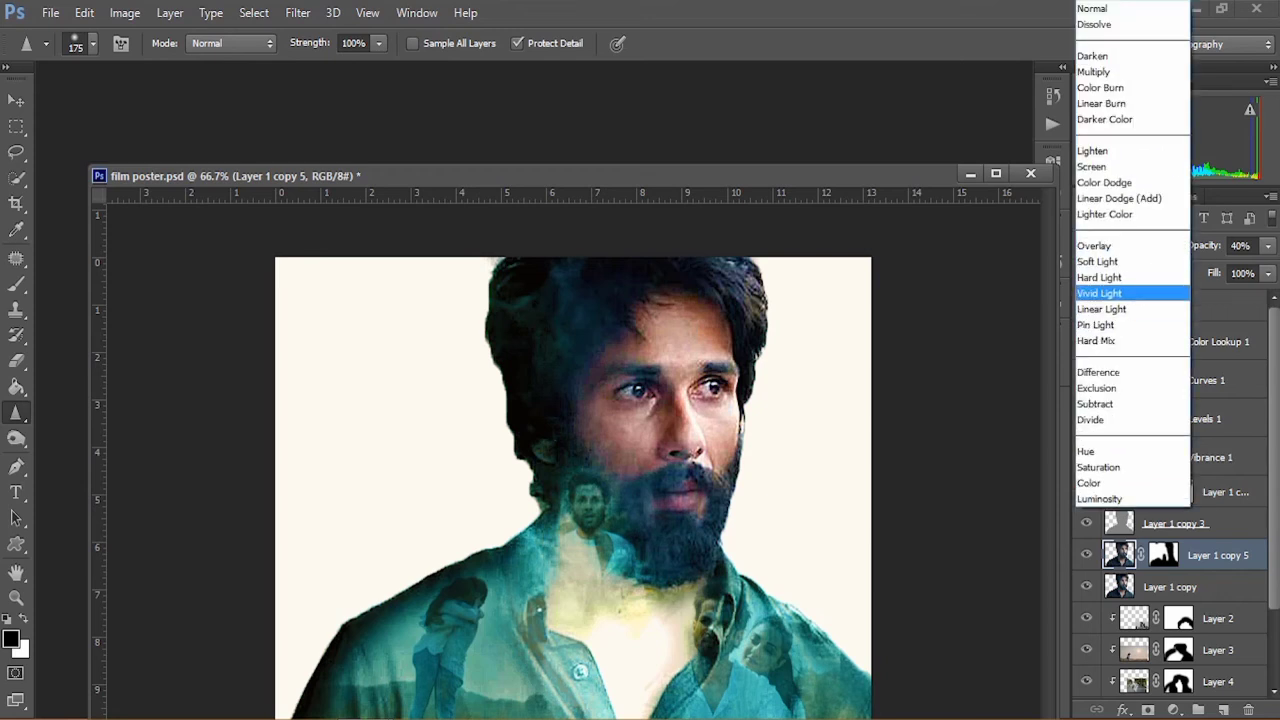
key("Return")
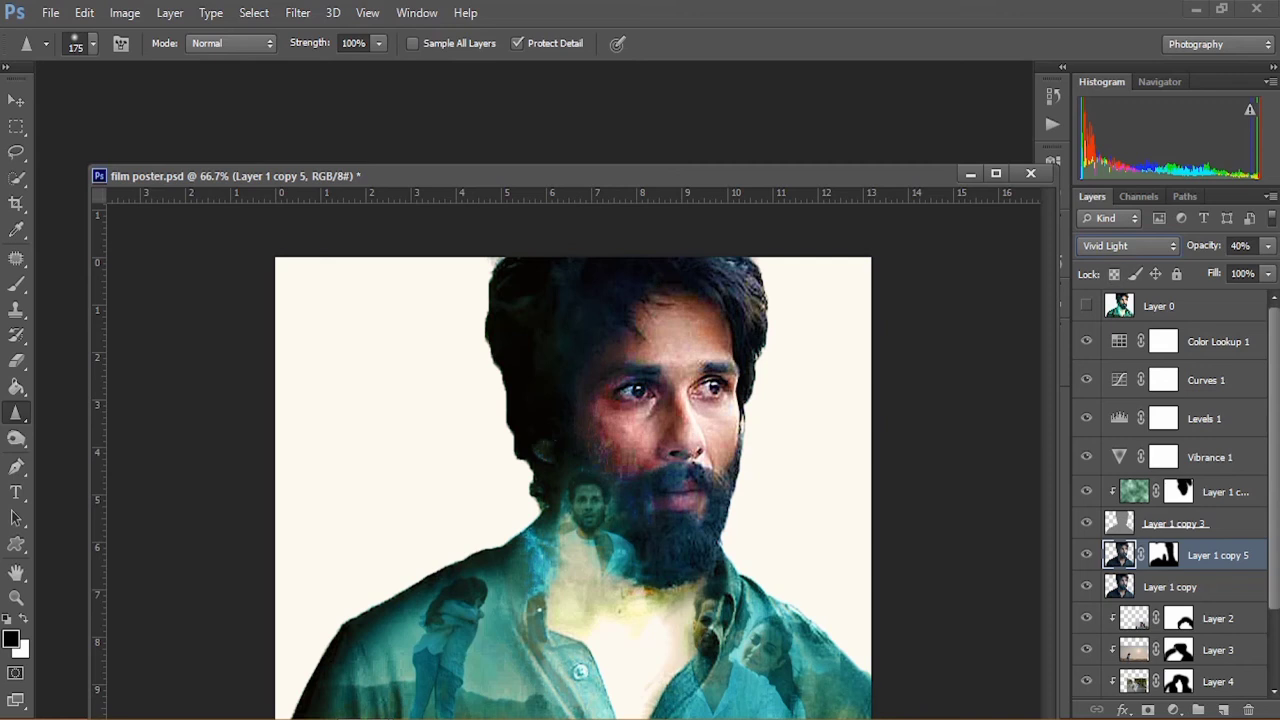
left_click(1128, 246)
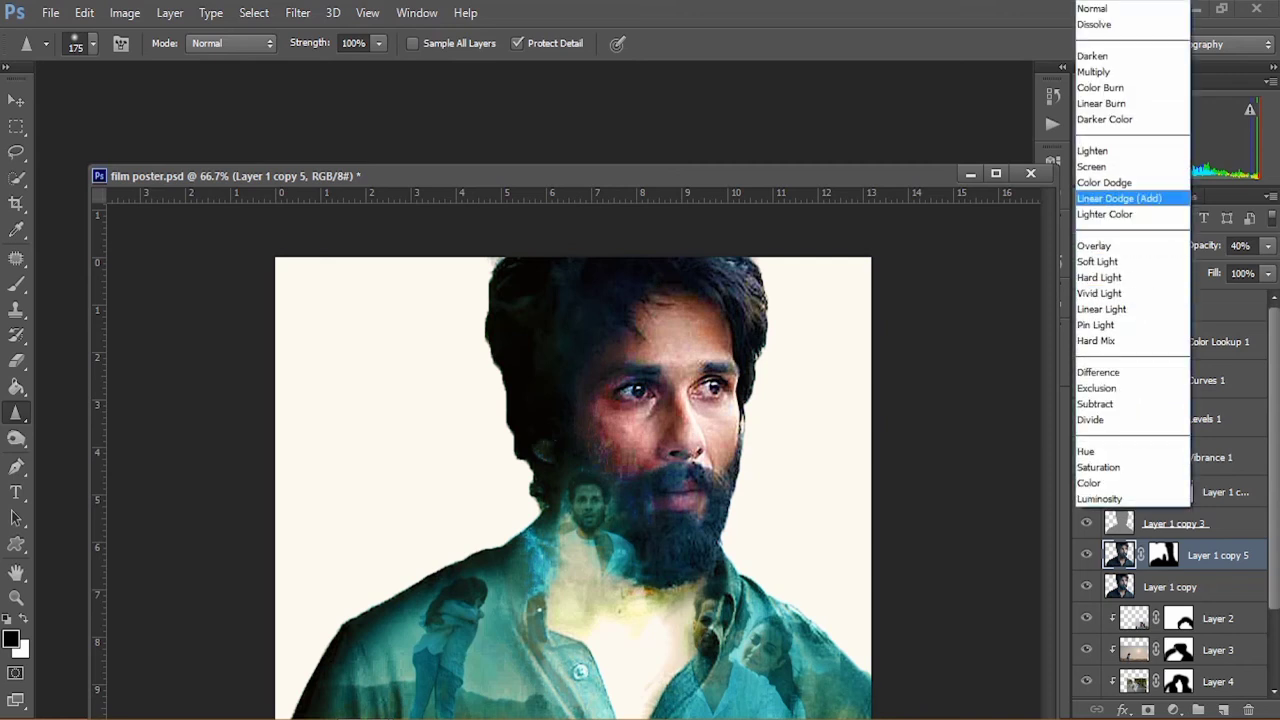
key("Return")
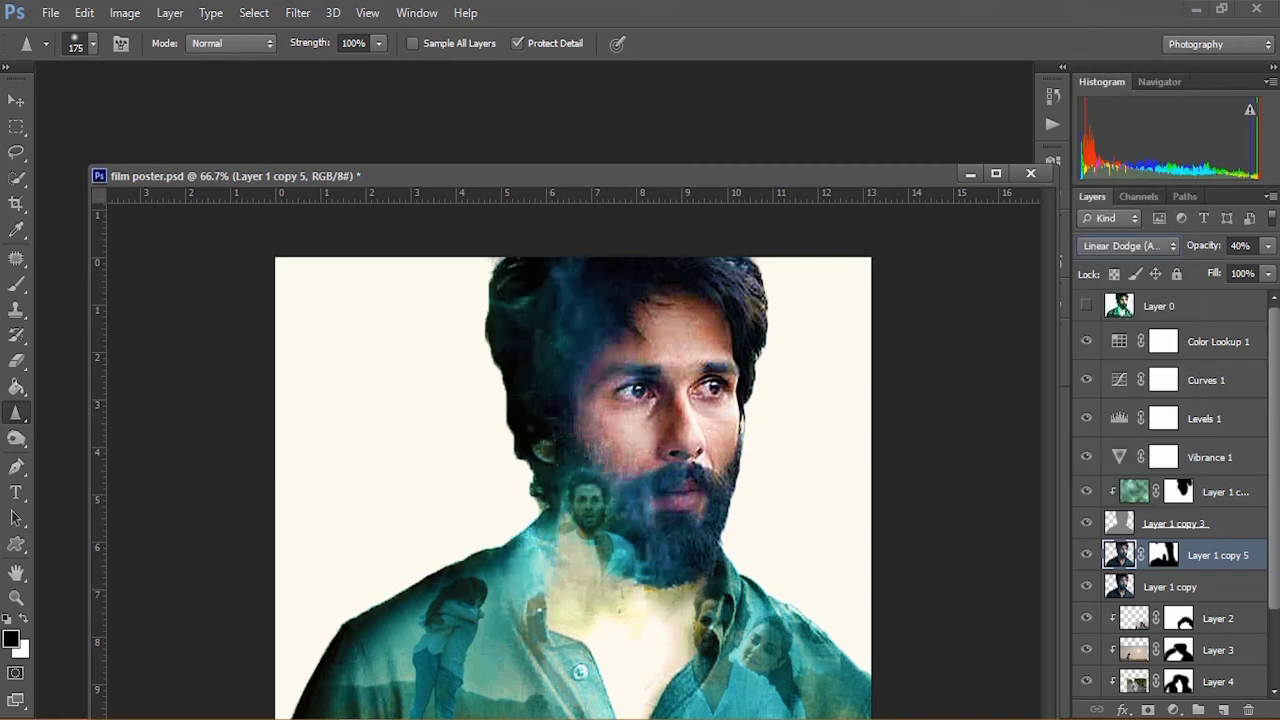
left_click_drag(1252, 246, 1229, 246)
type("50")
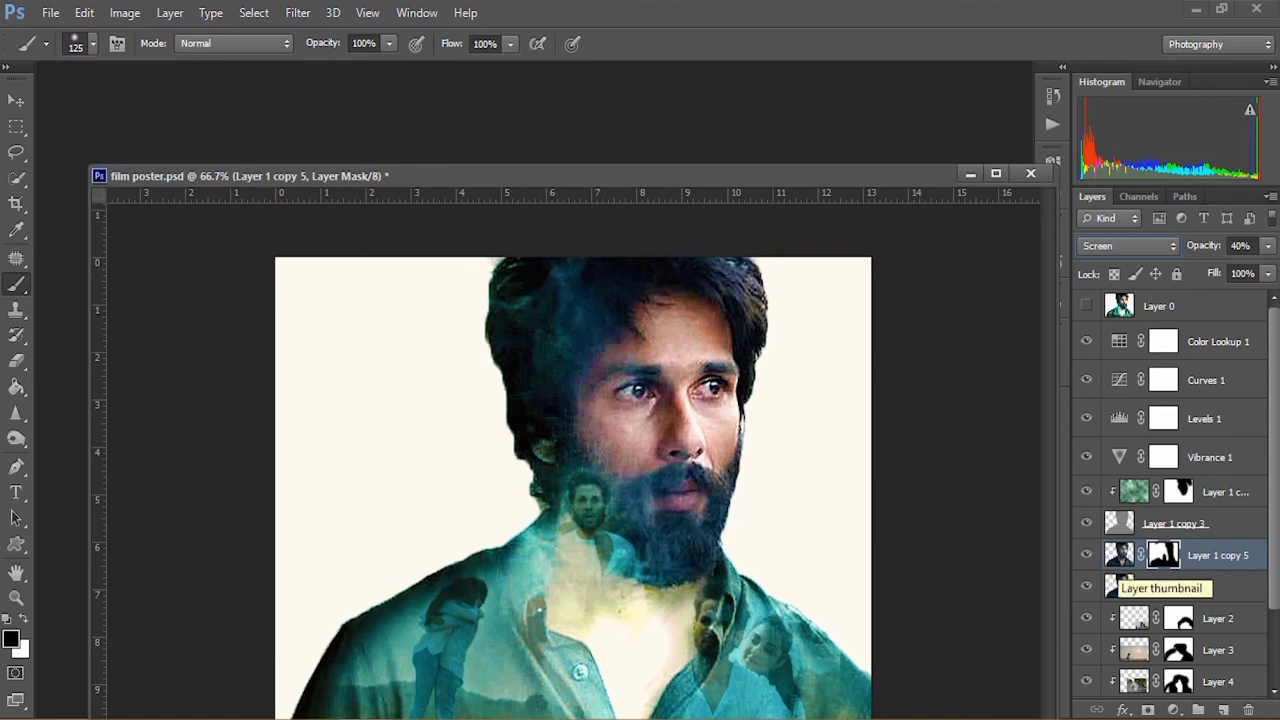
Step: Try a Color Balance on the Layer 1 copy 5 image, shifting the midtones towards cyan and blue and comparing with the original
left_click(1119, 555)
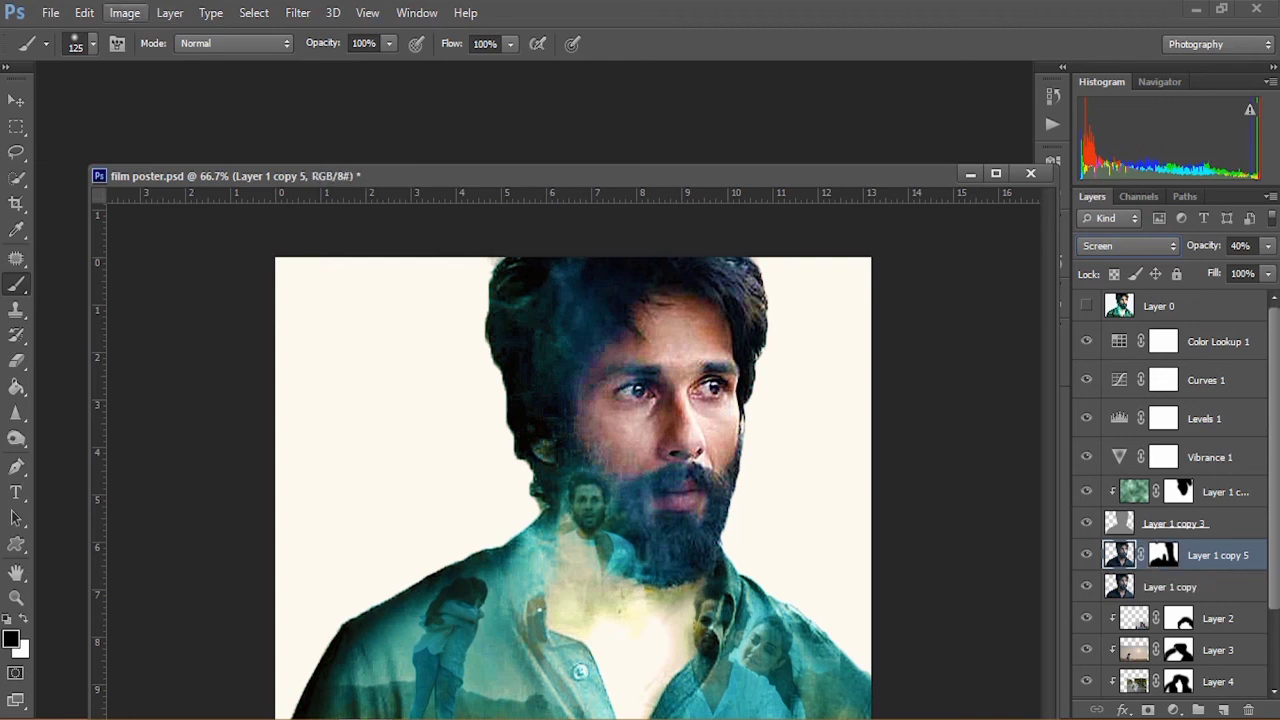
left_click(125, 12)
mouse_move(152, 63)
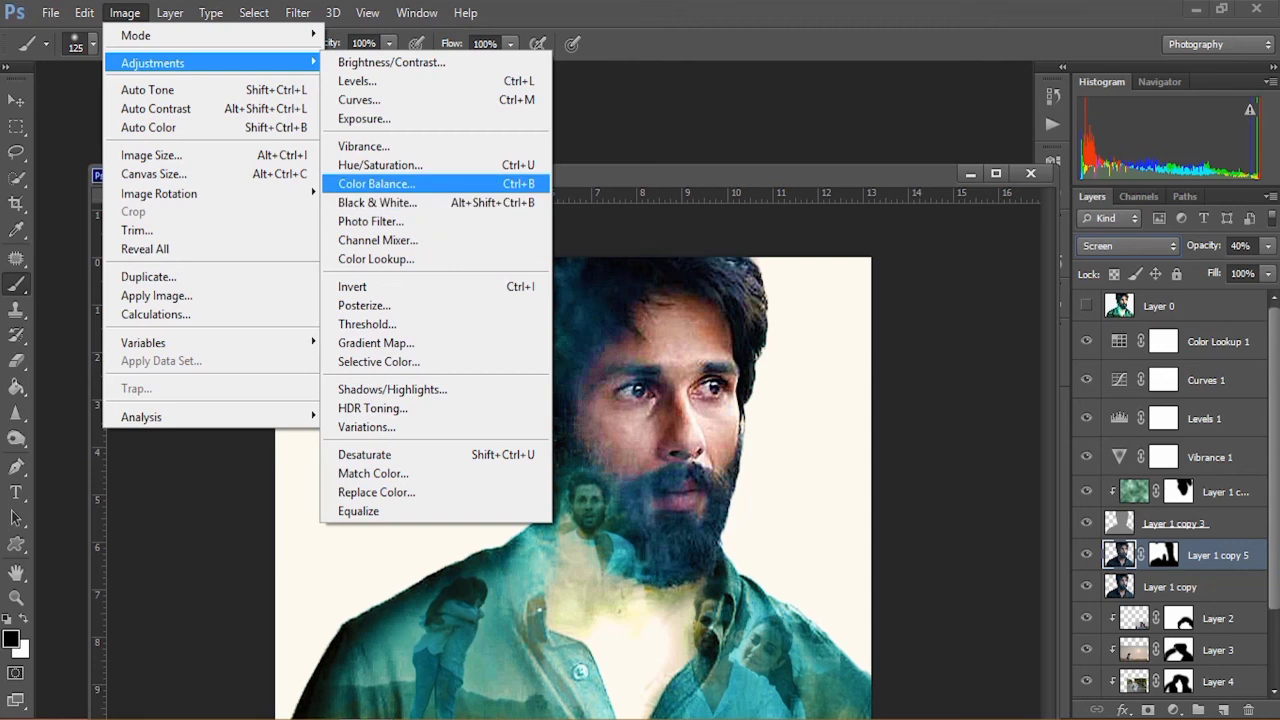
left_click(376, 184)
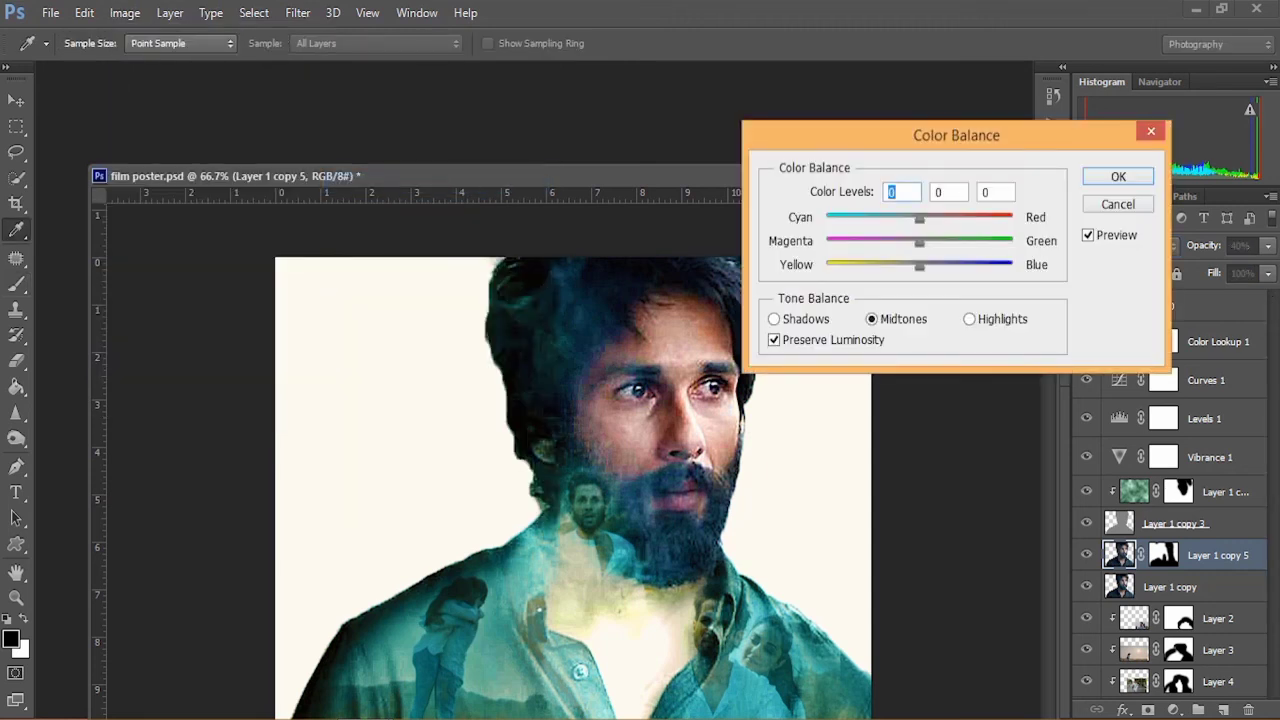
left_click_drag(919, 243, 898, 219)
left_click_drag(919, 267, 961, 267)
left_click_drag(898, 219, 890, 219)
left_click(1088, 235)
left_click(1088, 235)
Step: Shift the Color Balance highlights towards cyan and blue, set the shadows to -11, +7, +11, and apply it
left_click(969, 319)
left_click_drag(919, 267, 930, 267)
left_click_drag(919, 243, 908, 219)
left_click(774, 319)
left_click_drag(919, 267, 930, 267)
left_click_drag(919, 243, 926, 243)
left_click_drag(919, 219, 909, 219)
left_click(1088, 235)
left_click(1088, 235)
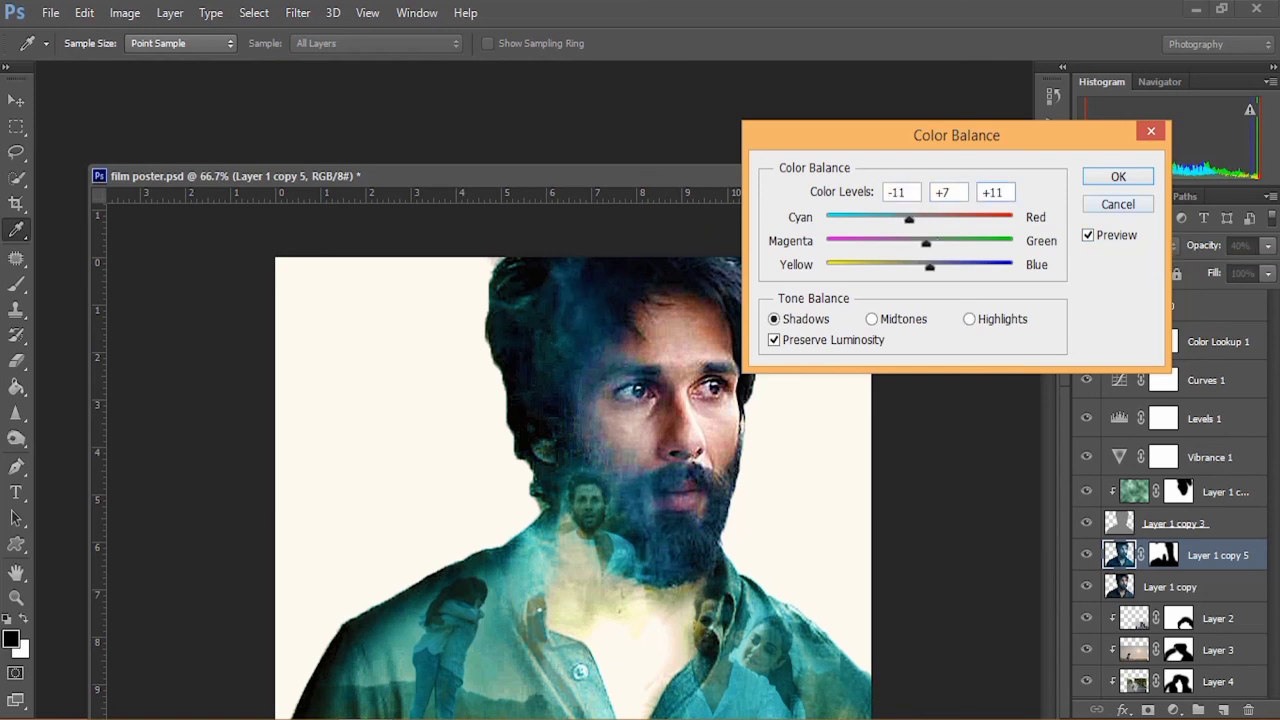
left_click(1118, 177)
Step: Paint on the Layer 1 copy 5 mask over the face and try other blend modes before returning to Screen
left_click(1163, 555)
mouse_move(627, 385)
left_mouse_down()
mouse_move(641, 490)
mouse_move(608, 362)
left_mouse_up()
left_click(1128, 246)
left_click(1128, 280)
left_click(1128, 246)
left_click(1115, 214)
left_click(1128, 246)
left_click(1110, 166)
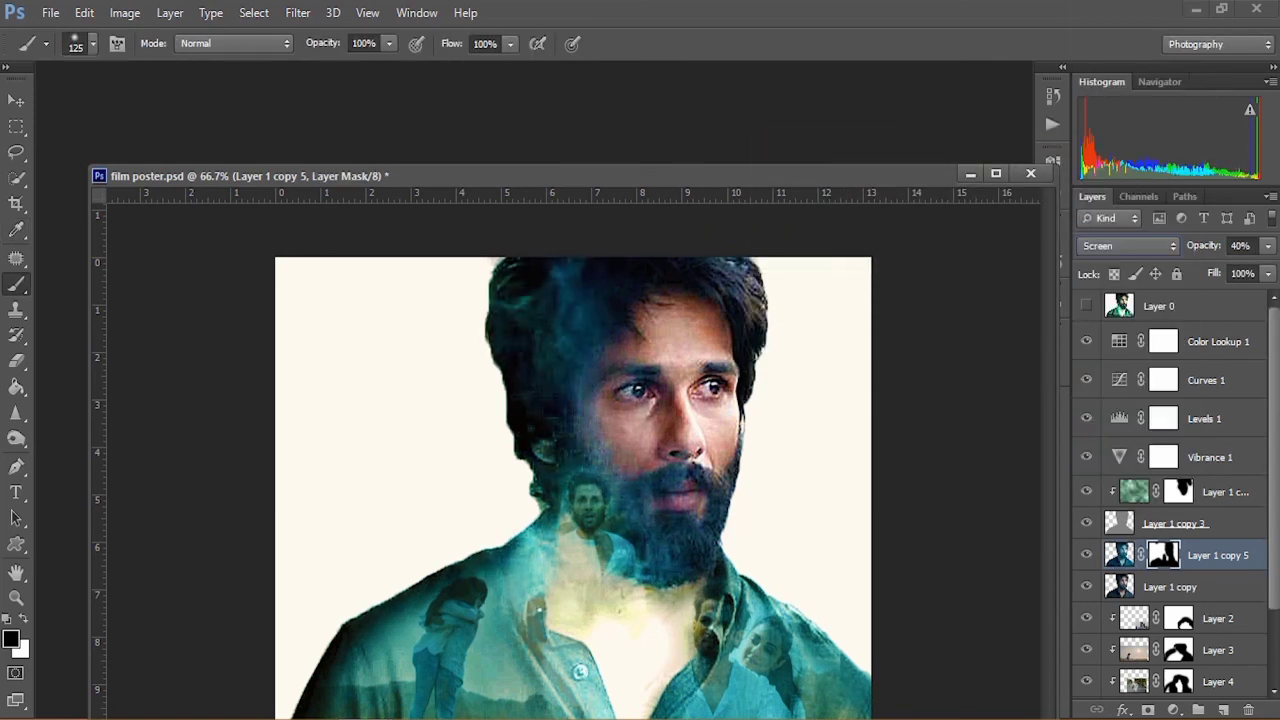
Step: Revert the document to the Blending Change state just before the Color Balance adjustment
left_click_drag(680, 175, 622, 159)
left_click(1052, 96)
left_click(931, 312)
left_click(918, 243)
left_click(923, 220)
left_click(930, 198)
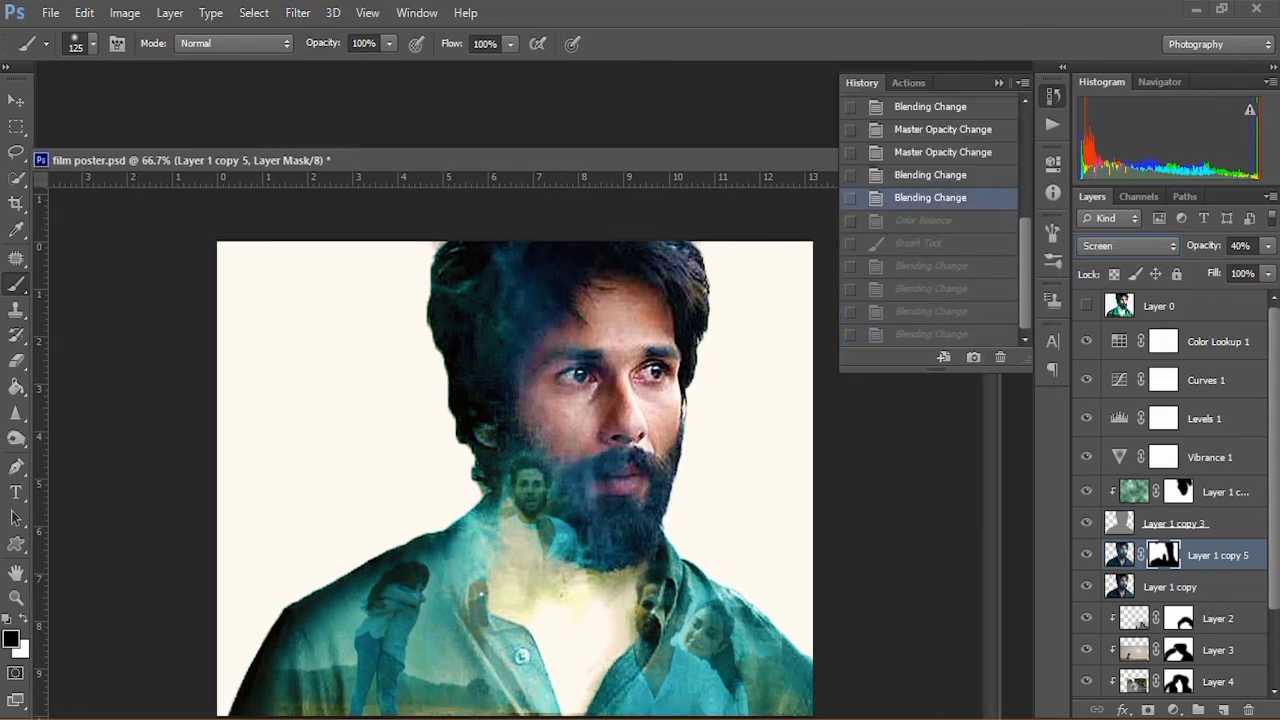
Step: Apply a Vibrance adjustment to the Layer 1 copy 5 image, raising its vibrance strongly
left_click(1119, 555)
left_click(124, 13)
left_click(363, 146)
left_click_drag(1028, 270, 1120, 270)
left_click(1177, 243)
Step: Start a Levels adjustment on the Layer 1 copy 5 image and try several of its presets
left_click(124, 13)
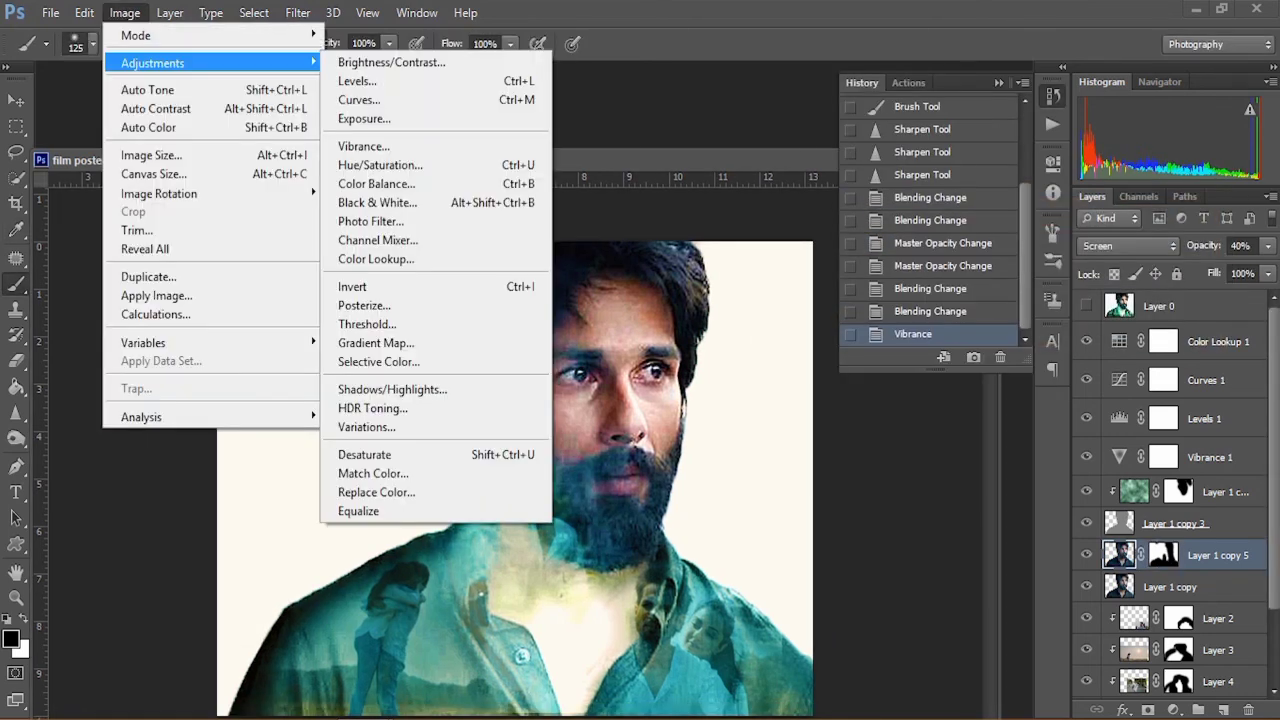
left_click(357, 80)
left_click(1110, 196)
left_click(983, 312)
left_click(1110, 196)
left_click(978, 331)
left_click(1110, 196)
left_click(981, 369)
left_click(1110, 196)
left_click(977, 388)
Step: Fine-tune the Levels sliders, compare with the unadjusted image, and apply the adjustment
left_click_drag(1128, 382, 1075, 382)
mouse_move(981, 382)
left_mouse_down()
mouse_move(994, 382)
mouse_move(978, 382)
left_mouse_up()
left_click(1163, 359)
left_click(1163, 359)
left_click(1193, 195)
Step: Apply a Curves preset to the Layer 1 copy 5 image
left_click(124, 13)
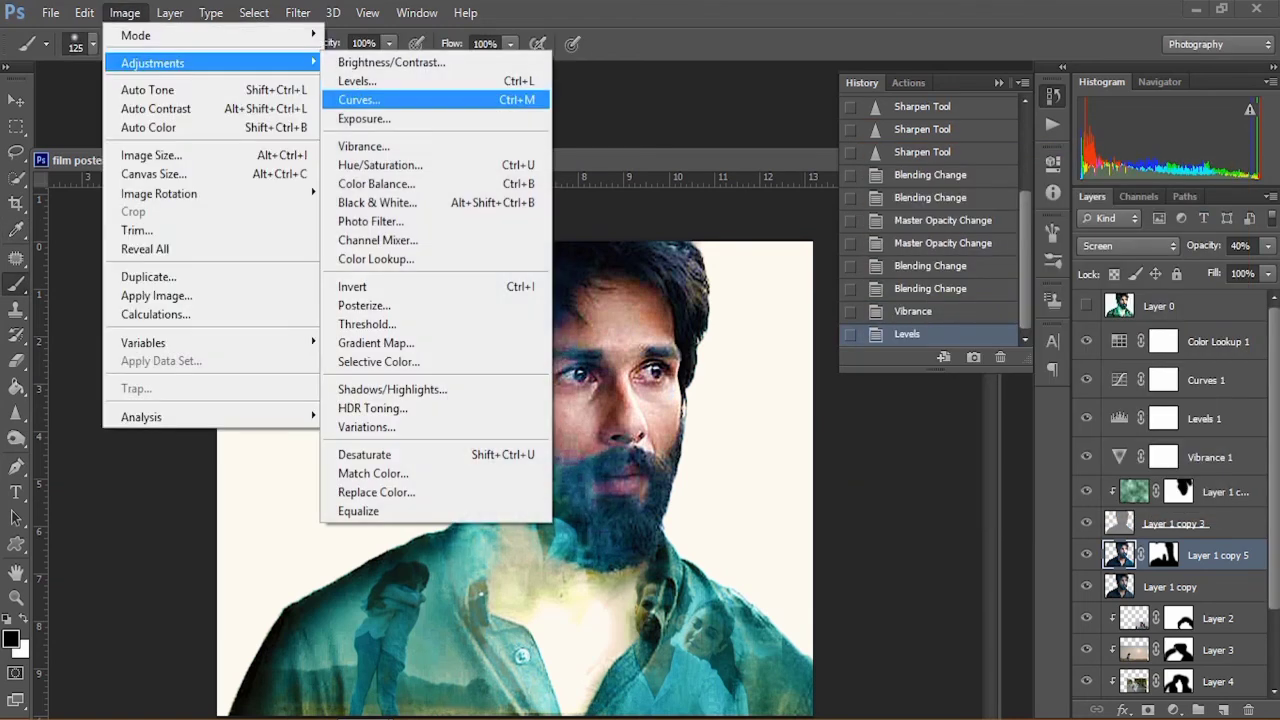
left_click(357, 97)
left_click(1166, 172)
left_click(951, 307)
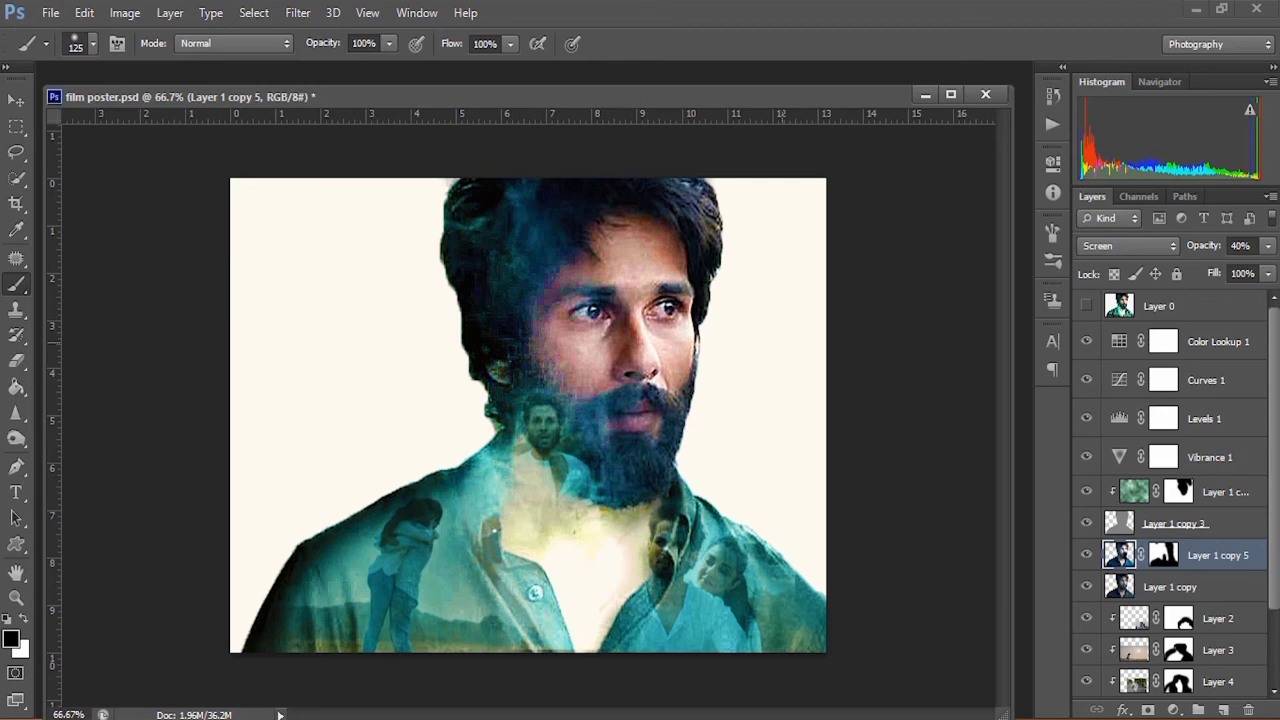
Step: Show the finished poster in full-screen mode and enlarge it for inspection
key("f")
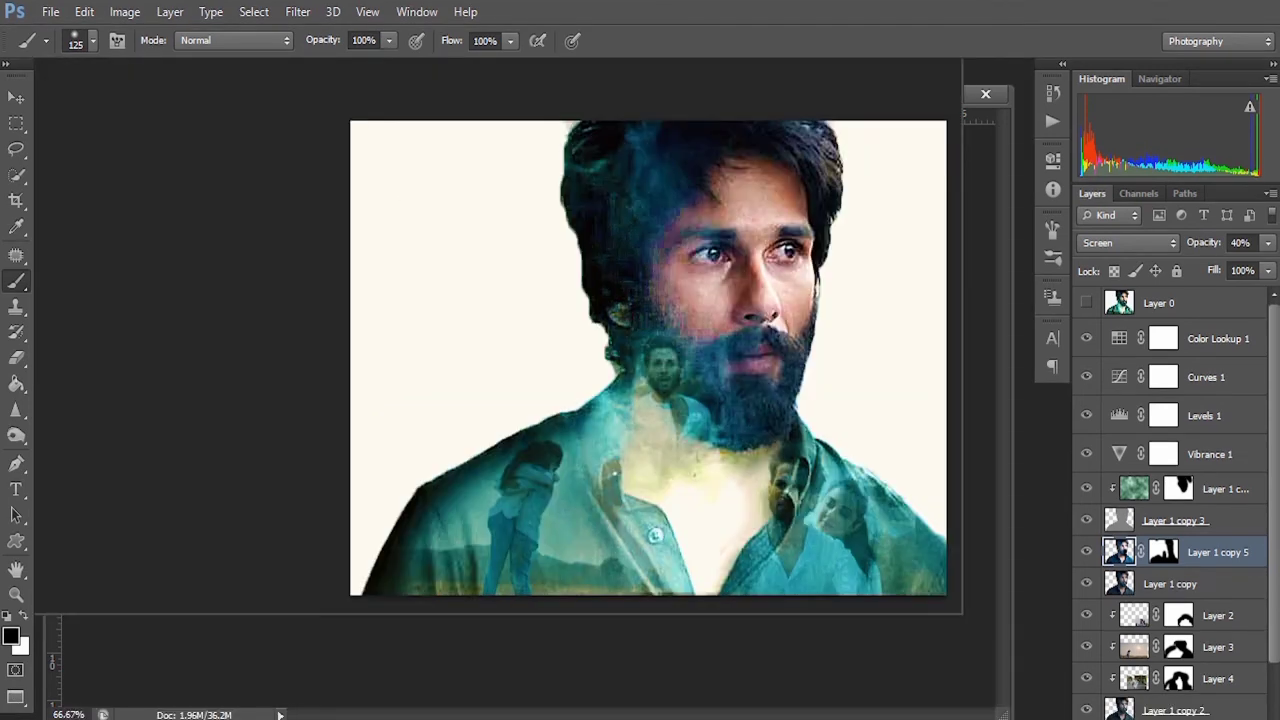
key("f")
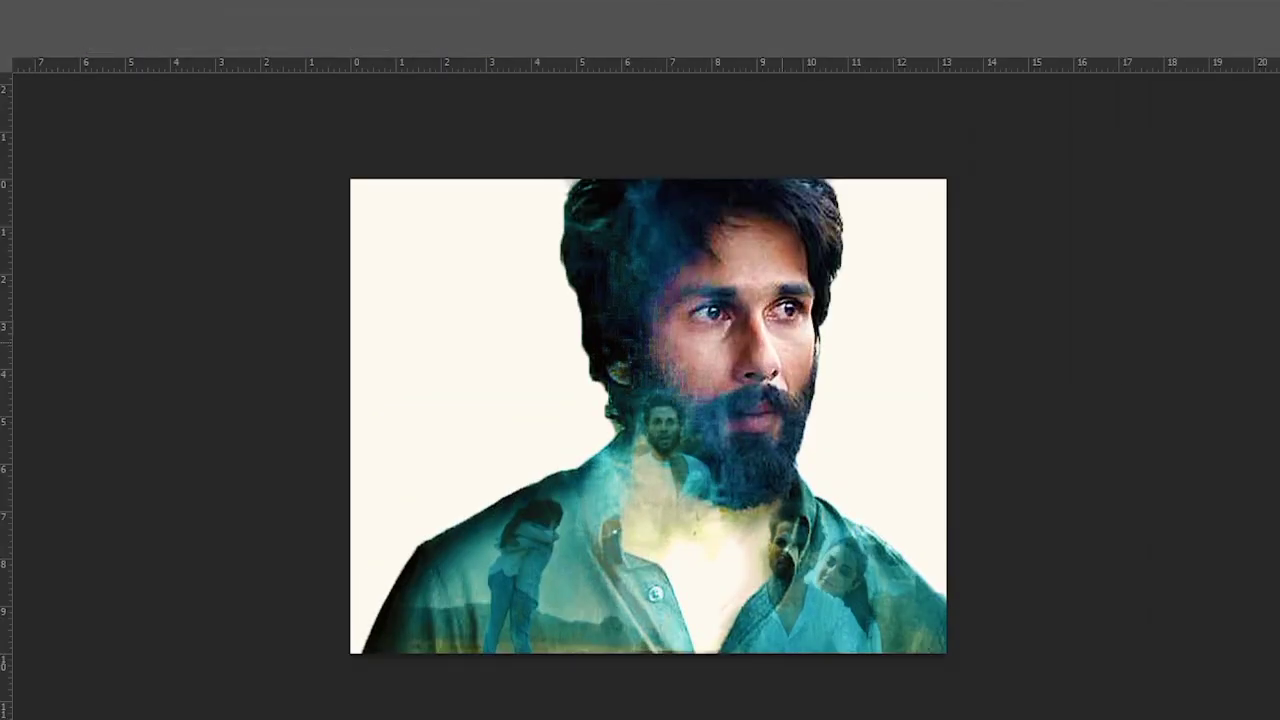
key("ctrl+plus")
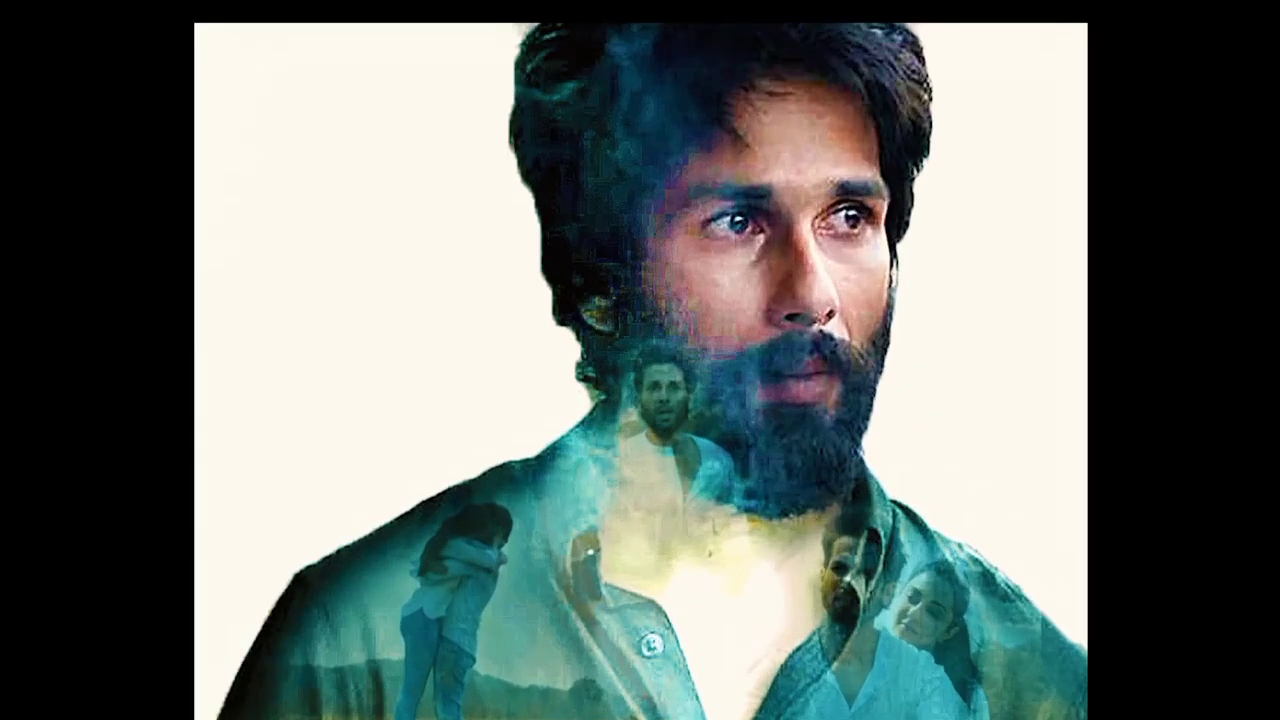